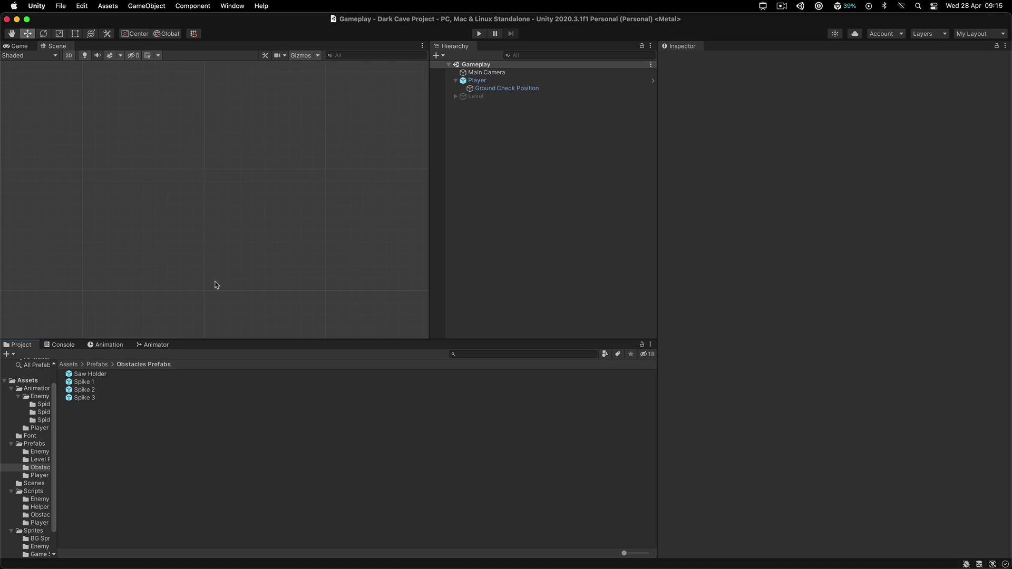
# Step: Open the Level Prefabs folder inside the project's Prefabs folder
pyautogui.click(69, 364)
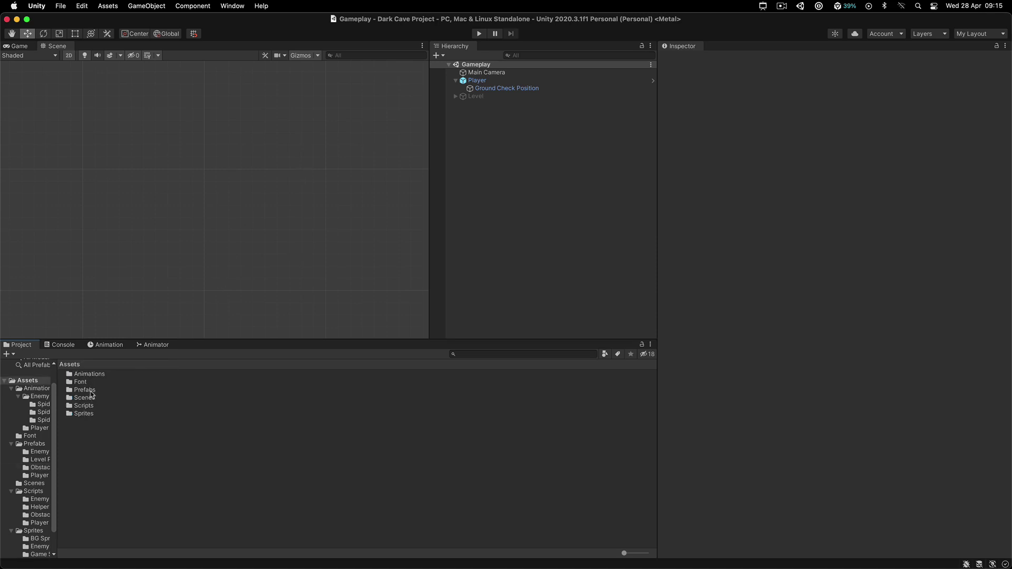
pyautogui.doubleClick(84, 390)
pyautogui.click(90, 383)
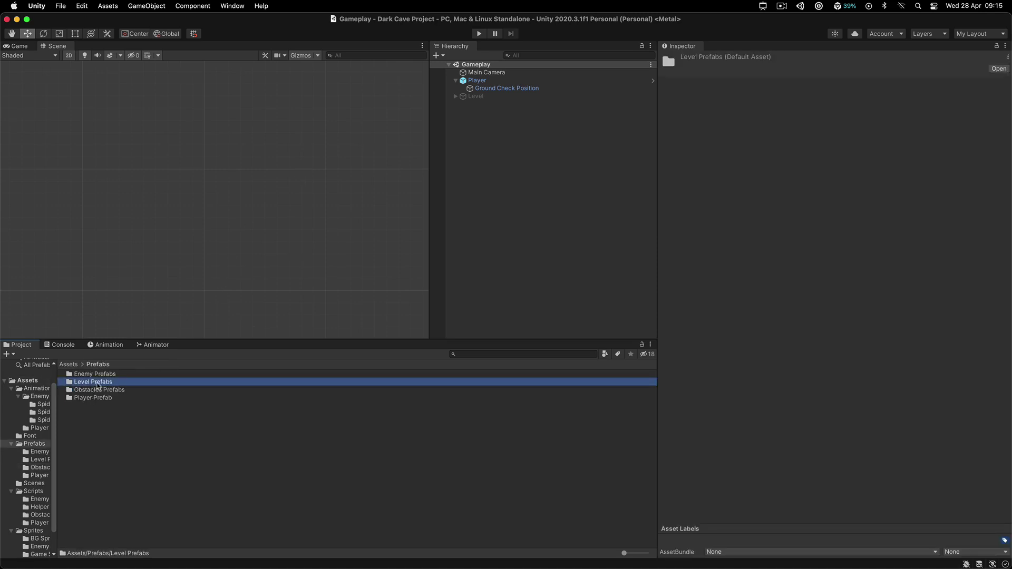
pyautogui.doubleClick(97, 383)
# Step: Add the Ground prefab to the Gameplay scene at its stored position
pyautogui.click(108, 374)
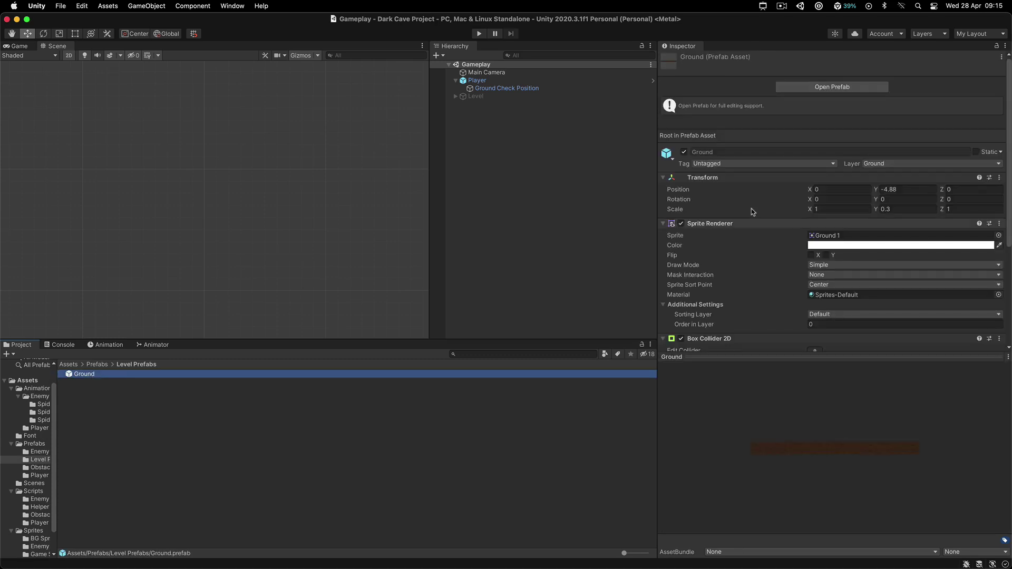
pyautogui.moveTo(108, 375); pyautogui.dragTo(536, 206)
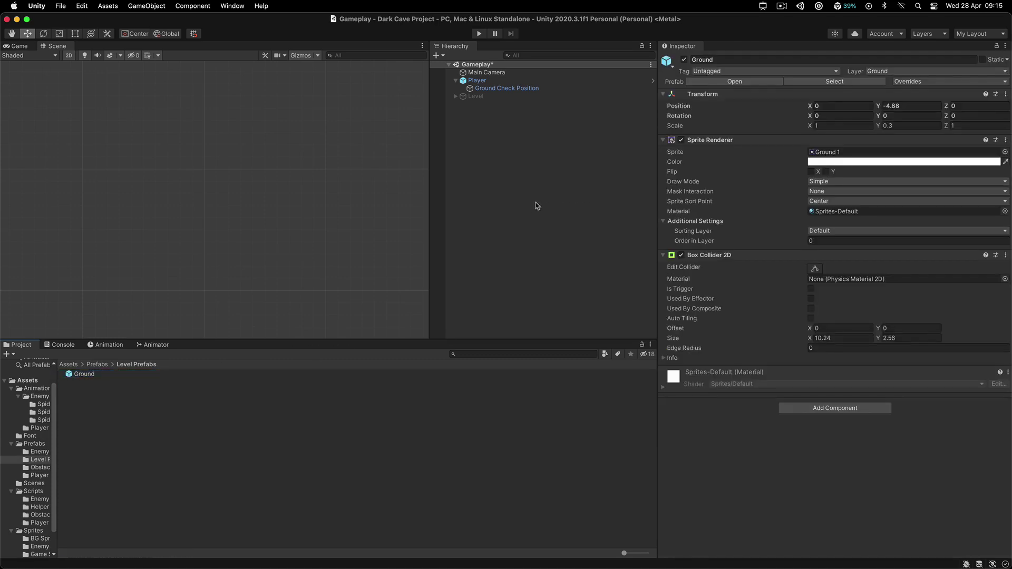
pyautogui.press('f')
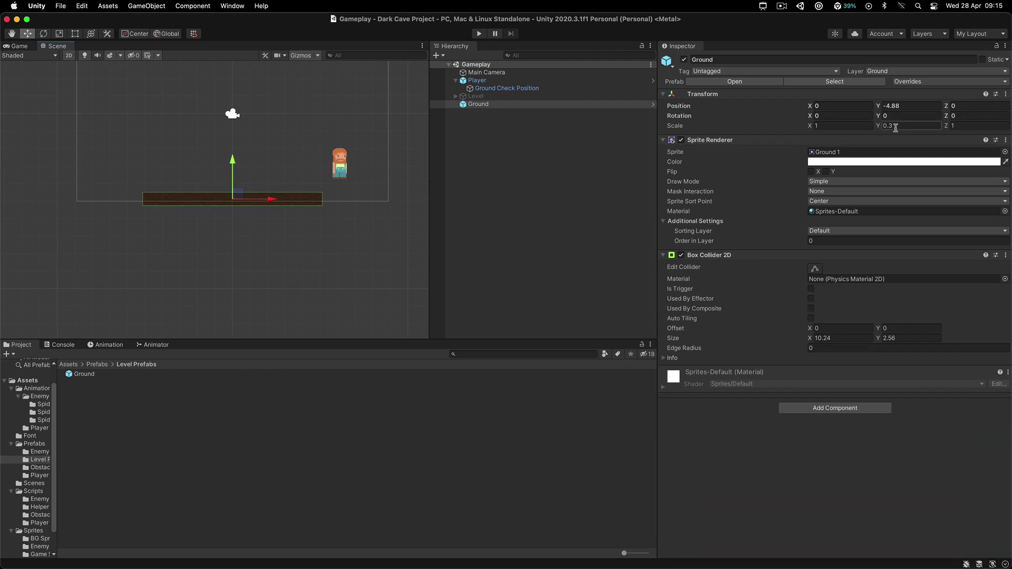
pyautogui.scroll(-2, 207, 224)
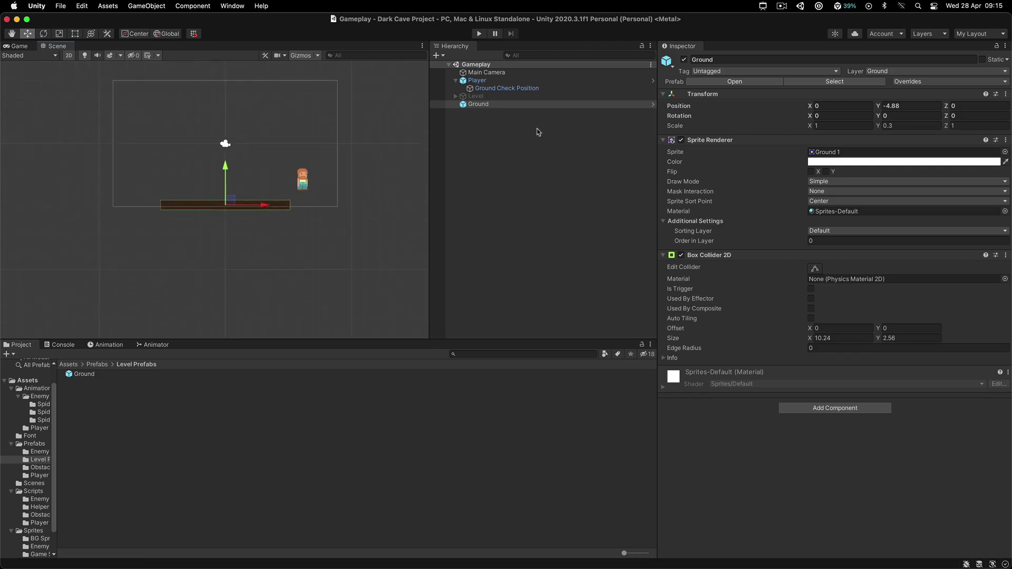
pyautogui.click(495, 140)
pyautogui.moveTo(234, 175); pyautogui.dragTo(199, 189, button='middle')
pyautogui.scroll(2, 199, 190)
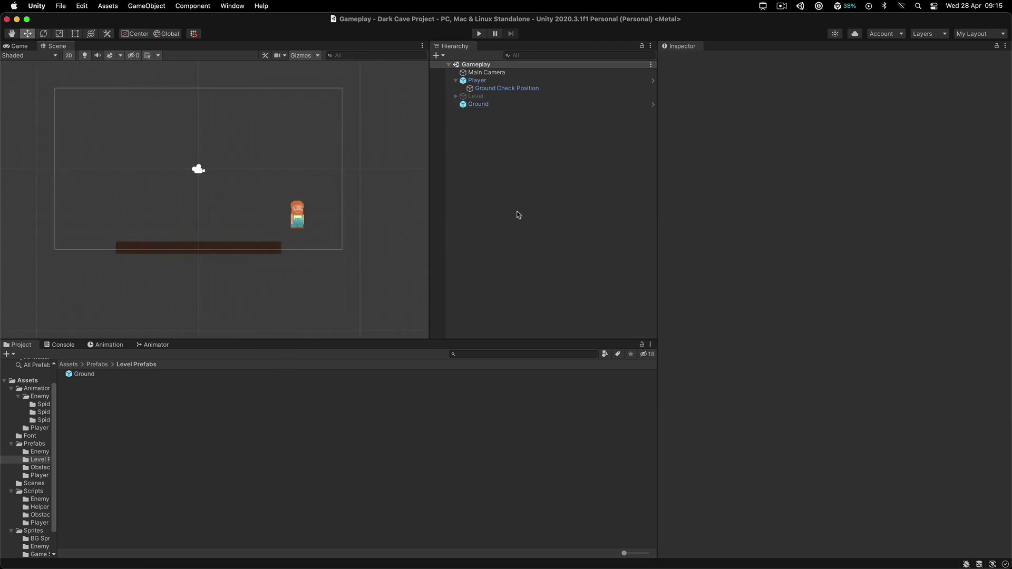
# Step: Create an empty object named Level Holder at the scene root and reset its transform
pyautogui.rightClick(480, 157)
pyautogui.click(495, 279)
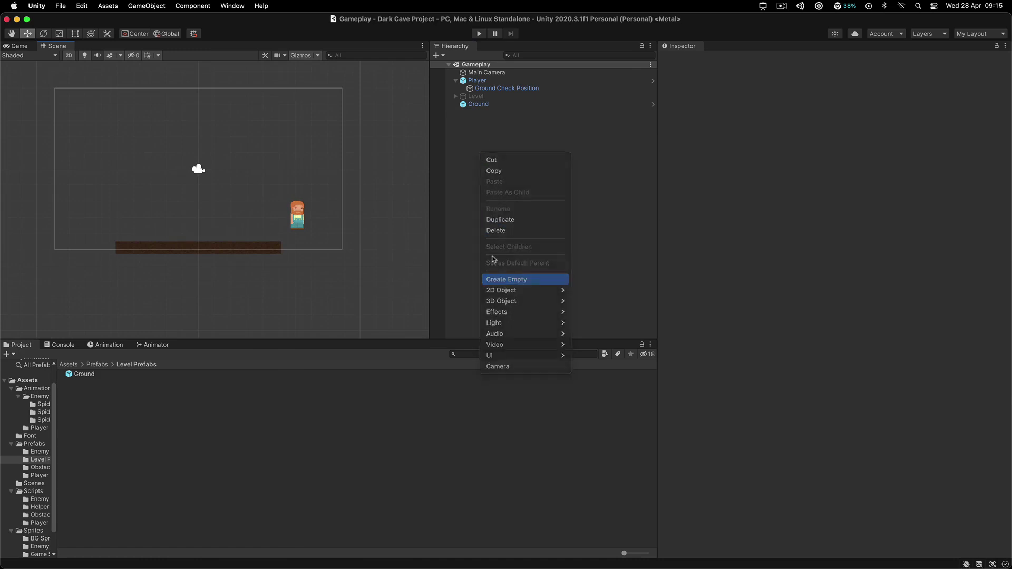
pyautogui.write('Level Holder')
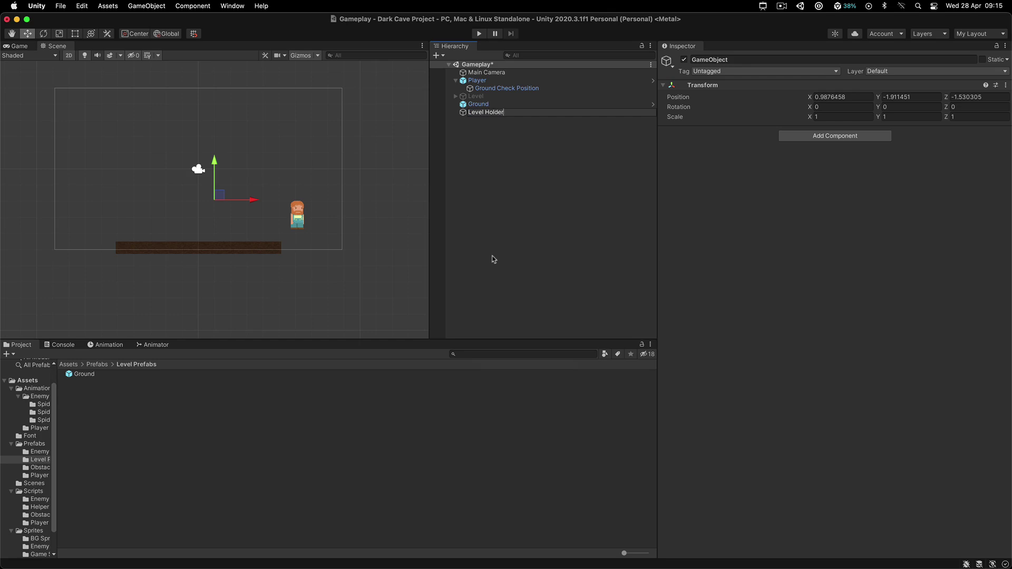
pyautogui.press('Return')
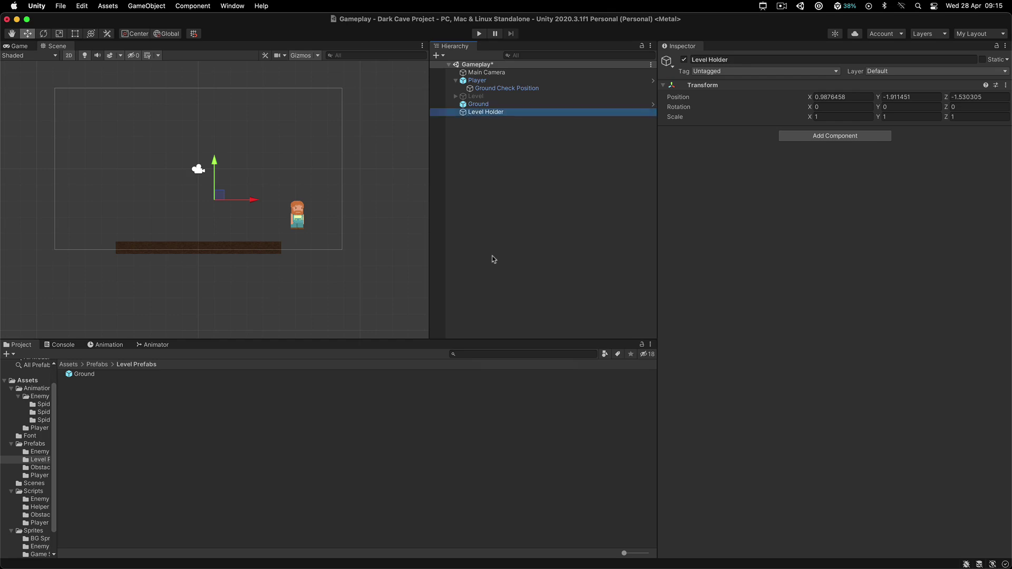
pyautogui.rightClick(715, 90)
pyautogui.click(724, 95)
# Step: Rename the Level Holder object to Level 1 and save the scene
pyautogui.click(484, 133)
pyautogui.click(484, 112)
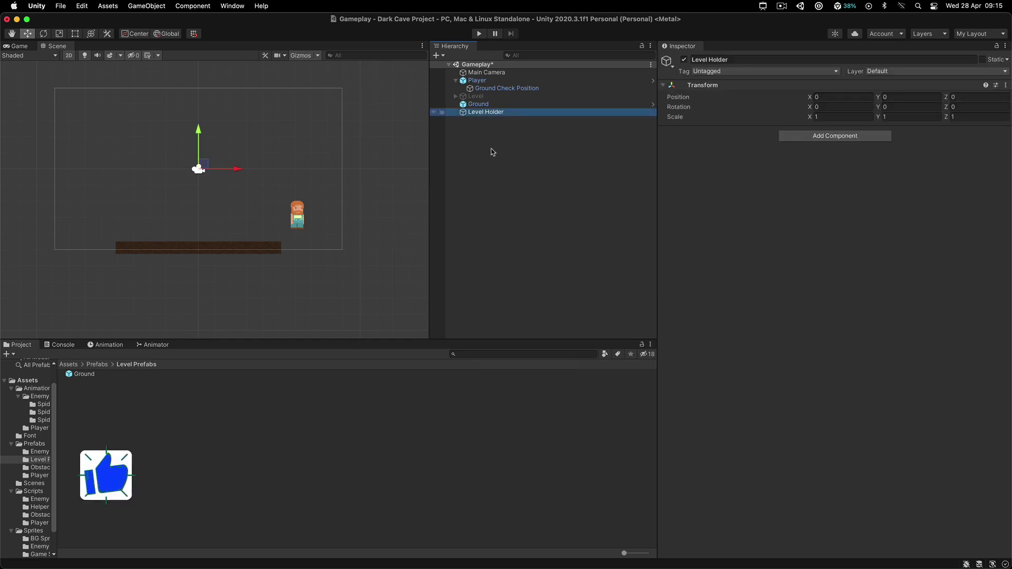
pyautogui.press('Return')
pyautogui.write('Le')
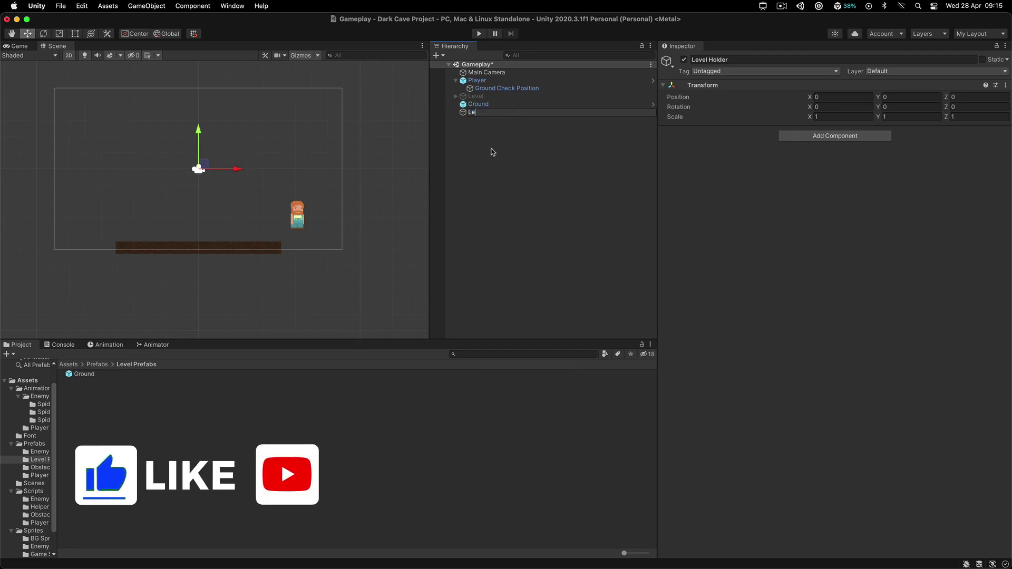
pyautogui.write('vel 1')
pyautogui.press('Return')
pyautogui.press('super+s')
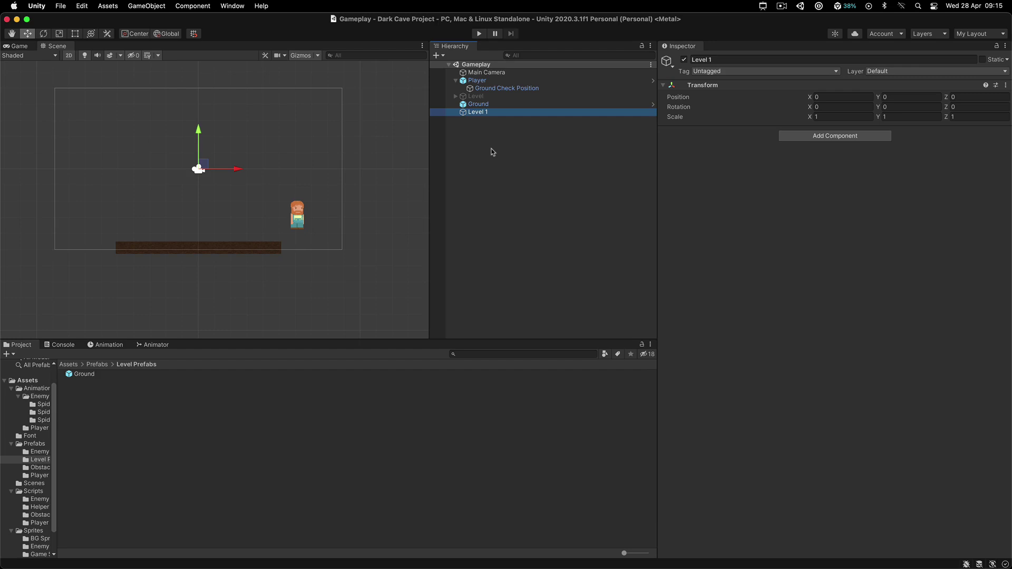
# Step: Create an empty child named Ground Holder under Level 1 and make the Ground object its child
pyautogui.click(474, 136)
pyautogui.click(477, 111)
pyautogui.rightClick(478, 112)
pyautogui.click(504, 238)
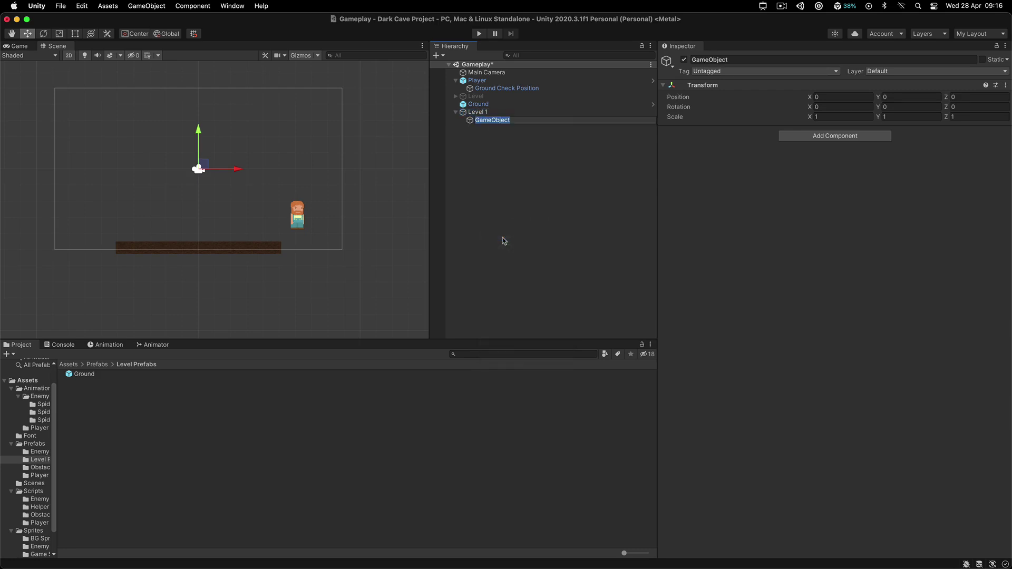
pyautogui.write('Ground Holder')
pyautogui.press('Return')
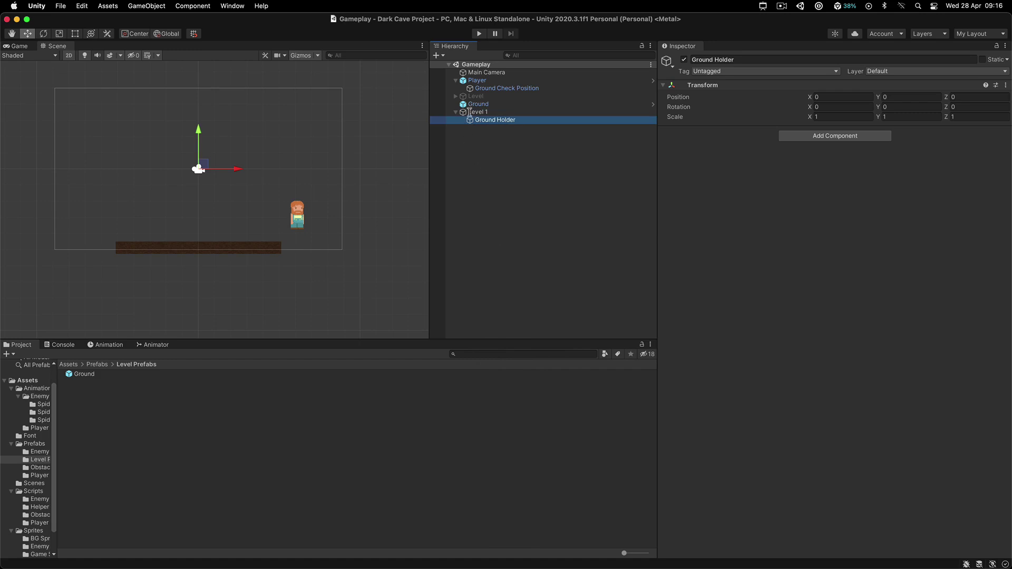
pyautogui.moveTo(471, 104); pyautogui.dragTo(501, 120)
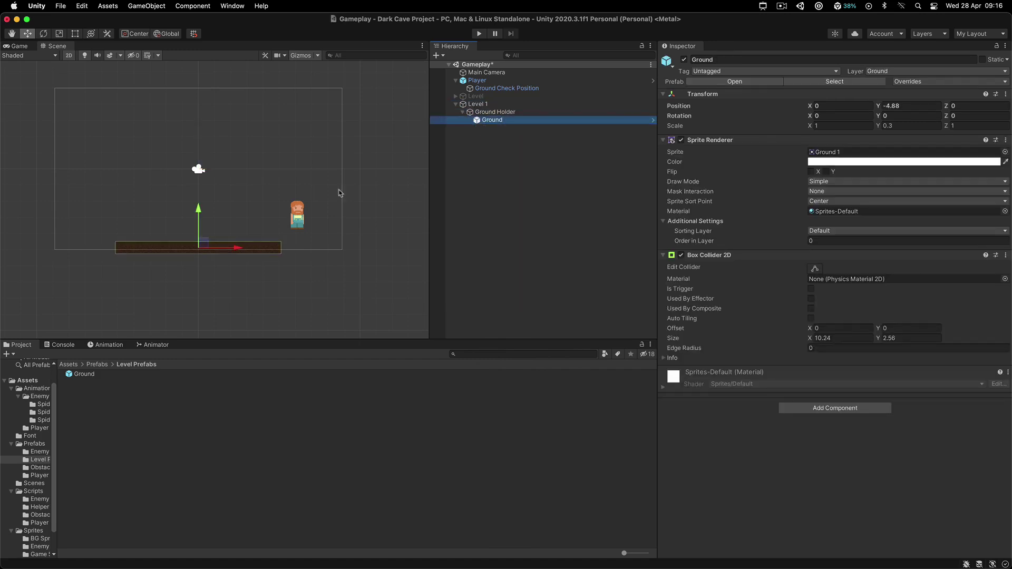
# Step: Shift the Ground piece left, then duplicate it and place the copy just beyond its right end at about X -2.87
pyautogui.scroll(-3, 216, 229)
pyautogui.moveTo(216, 228); pyautogui.dragTo(277, 197, button='middle')
pyautogui.moveTo(302, 207); pyautogui.dragTo(274, 216)
pyautogui.press('super+d')
pyautogui.scroll(6, 181, 205)
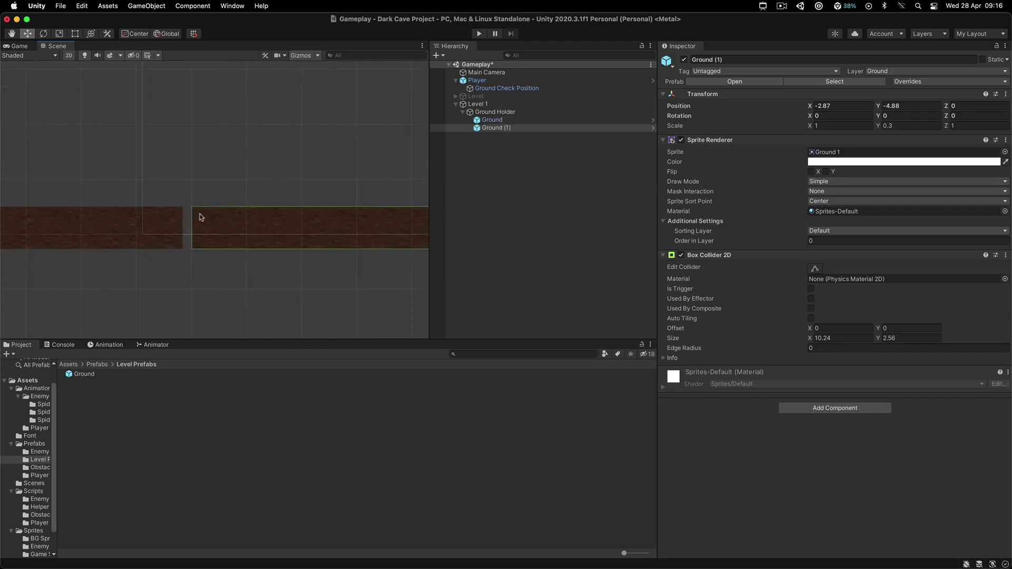
# Step: Vertex-snap the duplicated ground piece flush against the right end of the first piece, at X -3.04
pyautogui.scroll(3, 188, 211)
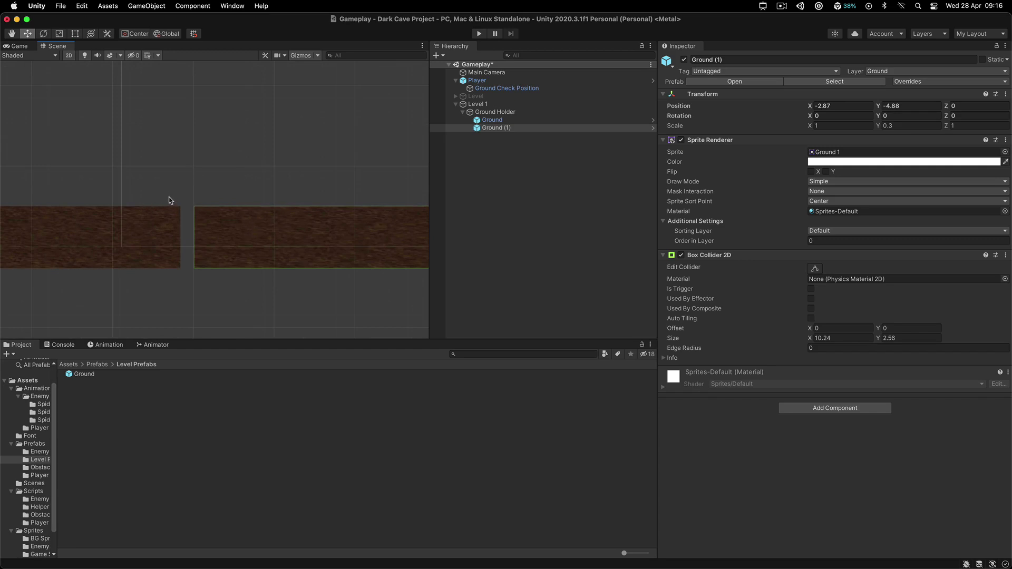
pyautogui.press('v')
pyautogui.scroll(-6, 214, 221)
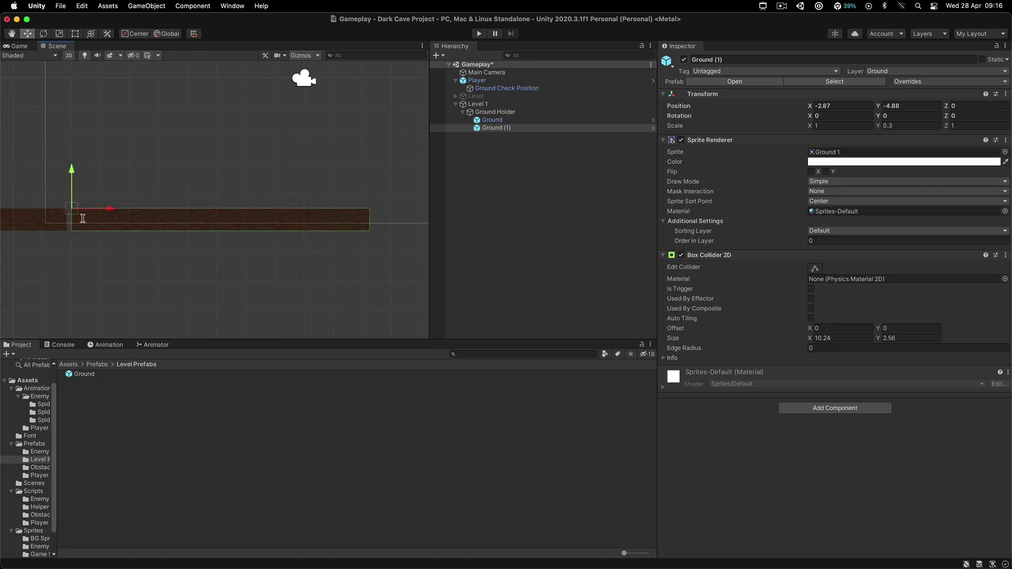
pyautogui.scroll(5, 76, 216)
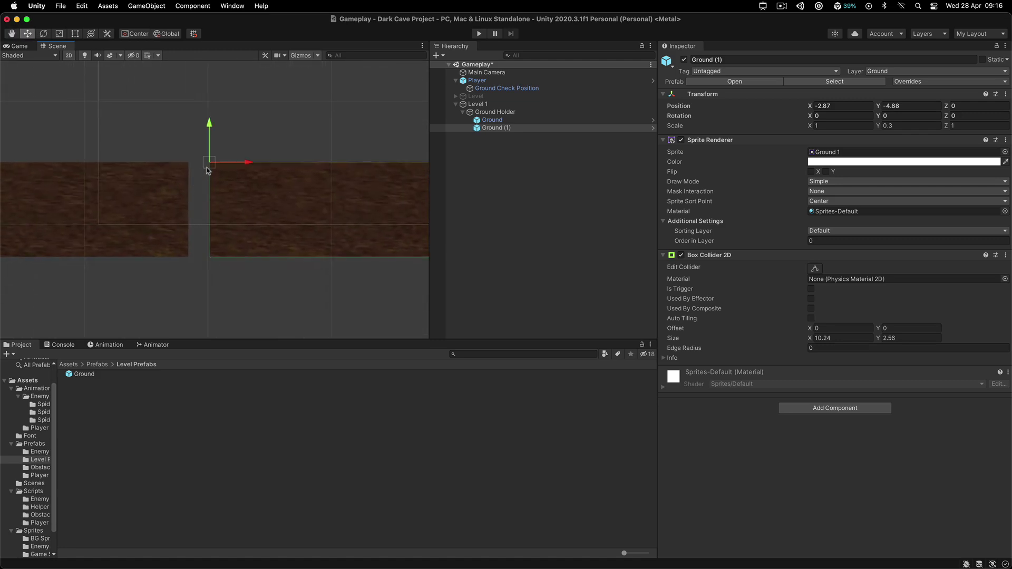
pyautogui.moveTo(209, 166); pyautogui.dragTo(189, 163)
pyautogui.scroll(-5, 190, 197)
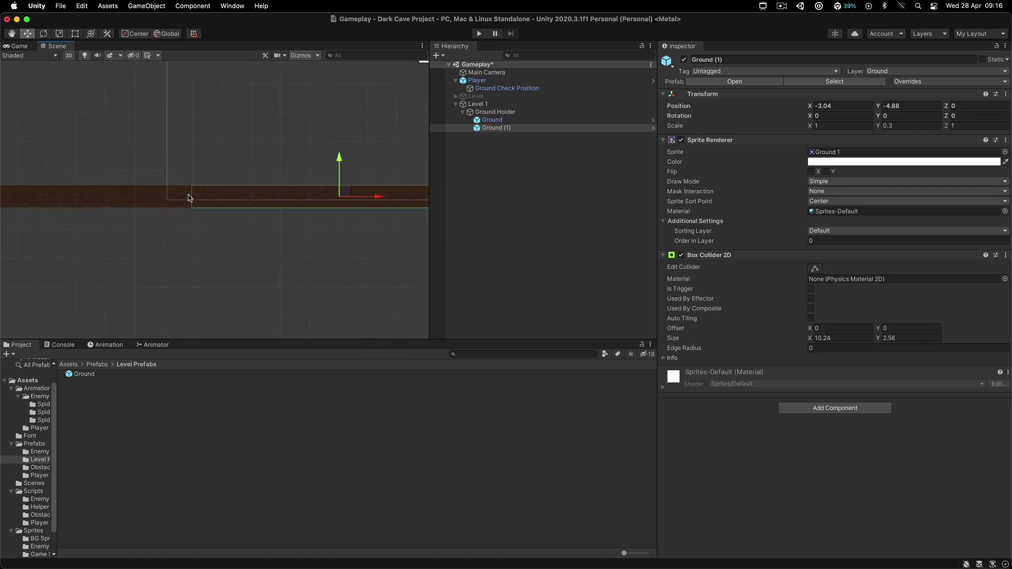
# Step: Duplicate both ground pieces and vertex-snap the new pair flush against the right end of the existing ground
pyautogui.moveTo(190, 197)
pyautogui.mouseDown(button='middle')
pyautogui.moveTo(96, 181)
pyautogui.moveTo(223, 208)
pyautogui.moveTo(192, 199)
pyautogui.mouseUp(button='middle')
pyautogui.scroll(-3, 104, 183)
pyautogui.keyDown('shift'); pyautogui.click(484, 120); pyautogui.keyUp('shift')
pyautogui.press('super+d')
pyautogui.moveTo(178, 199); pyautogui.dragTo(387, 182)
pyautogui.scroll(5, 272, 196)
pyautogui.press('v')
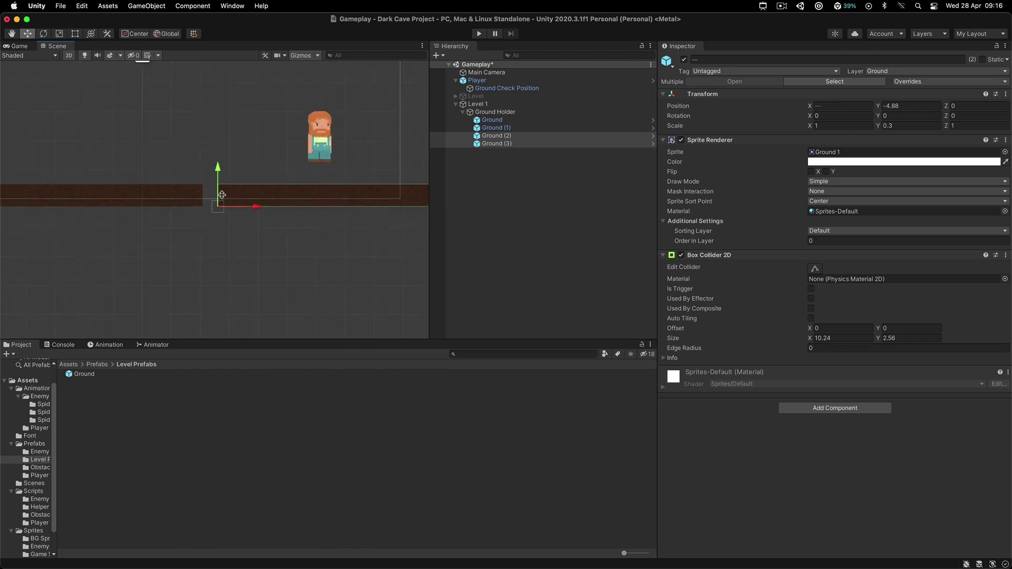
pyautogui.moveTo(217, 193); pyautogui.dragTo(209, 192)
pyautogui.scroll(-7, 256, 211)
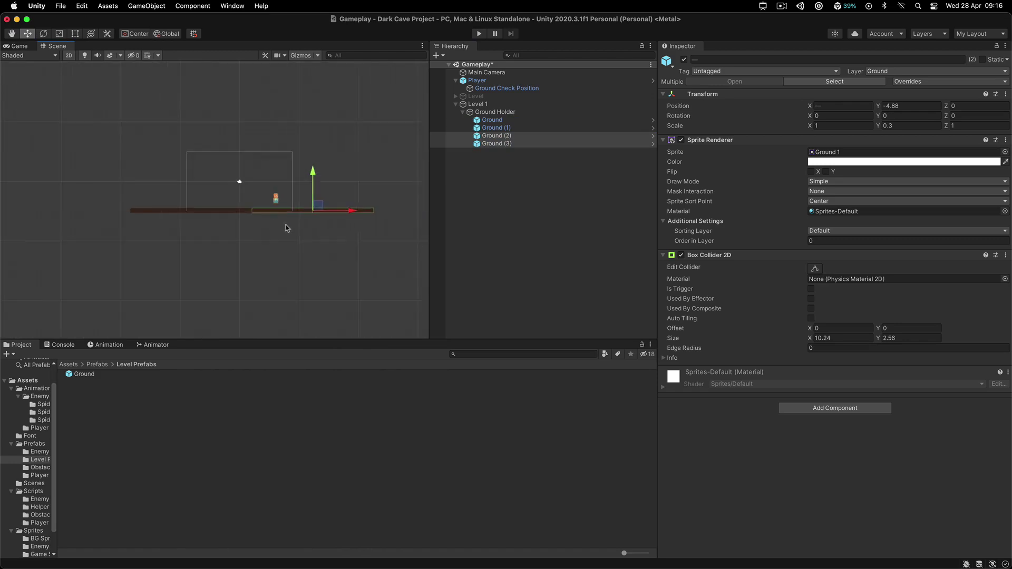
# Step: Duplicate all four ground pieces and vertex-snap the copies to the right end, extending the ground to eight pieces
pyautogui.moveTo(293, 222); pyautogui.dragTo(224, 197, button='middle')
pyautogui.keyDown('shift'); pyautogui.click(492, 120); pyautogui.keyUp('shift')
pyautogui.press('super+d')
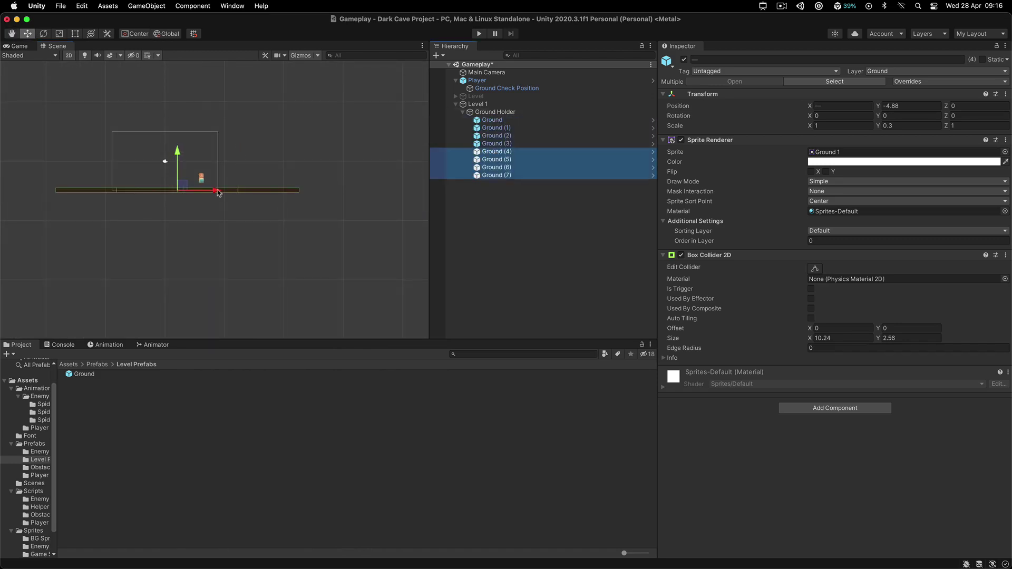
pyautogui.moveTo(221, 191); pyautogui.dragTo(460, 195)
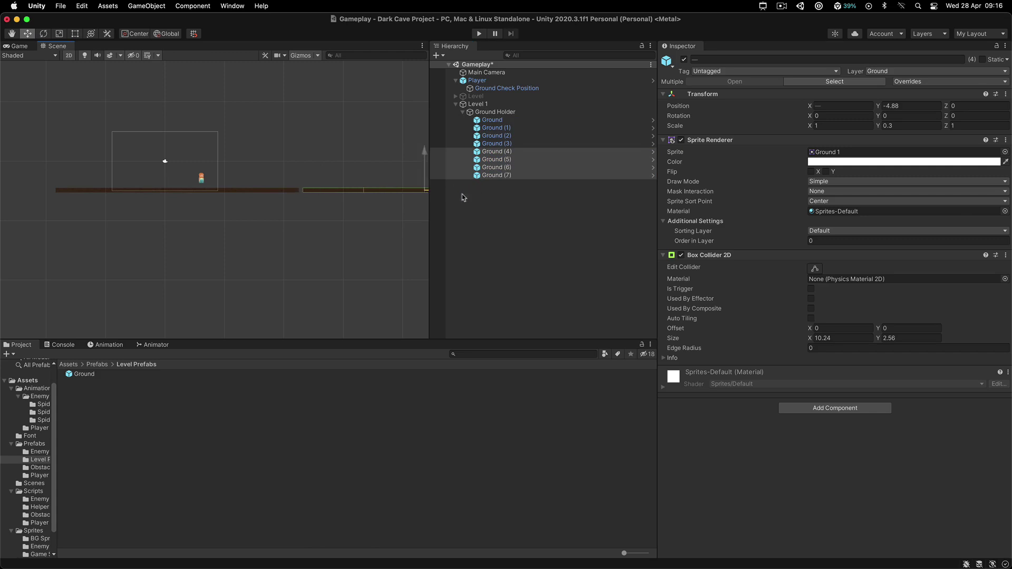
pyautogui.scroll(3, 308, 194)
pyautogui.scroll(3, 308, 191)
pyautogui.press('v')
pyautogui.moveTo(305, 192); pyautogui.dragTo(294, 190)
pyautogui.scroll(-8, 225, 215)
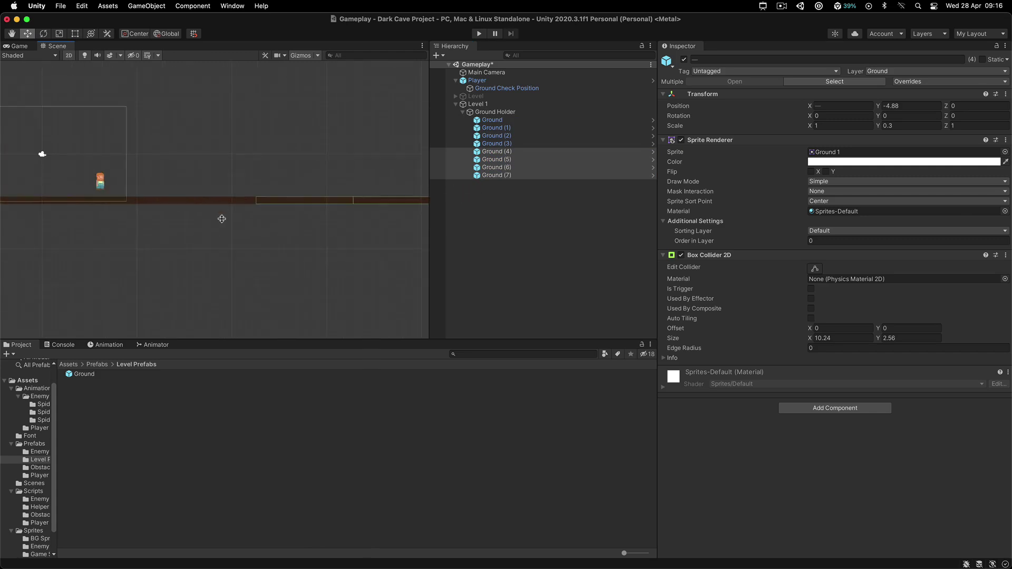
pyautogui.click(501, 235)
pyautogui.scroll(-2, 242, 238)
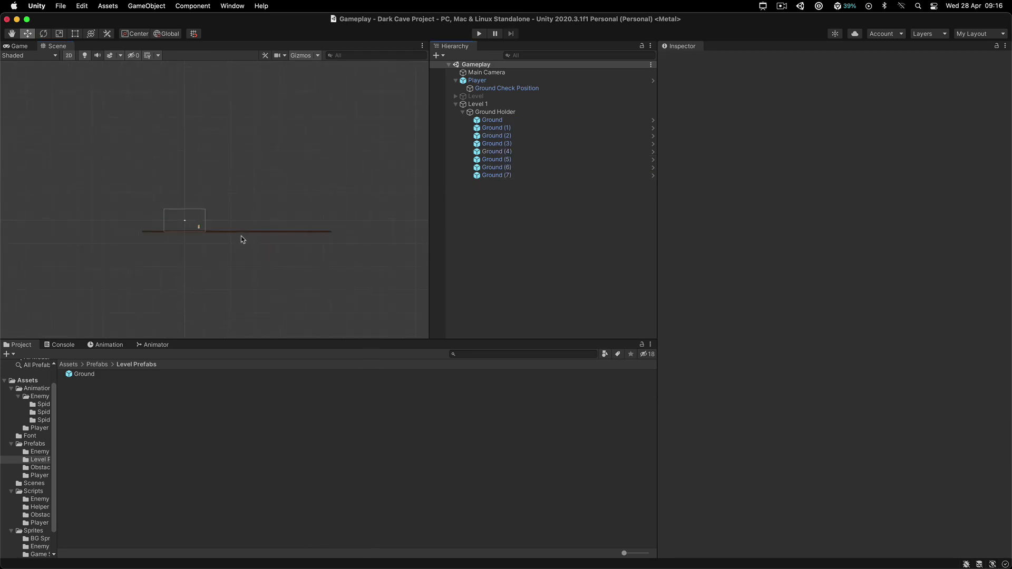
# Step: Create an empty child named BG Holder under Level 1 and collapse the Ground Holder's children
pyautogui.moveTo(303, 241); pyautogui.dragTo(379, 198, button='middle')
pyautogui.scroll(5, 300, 207)
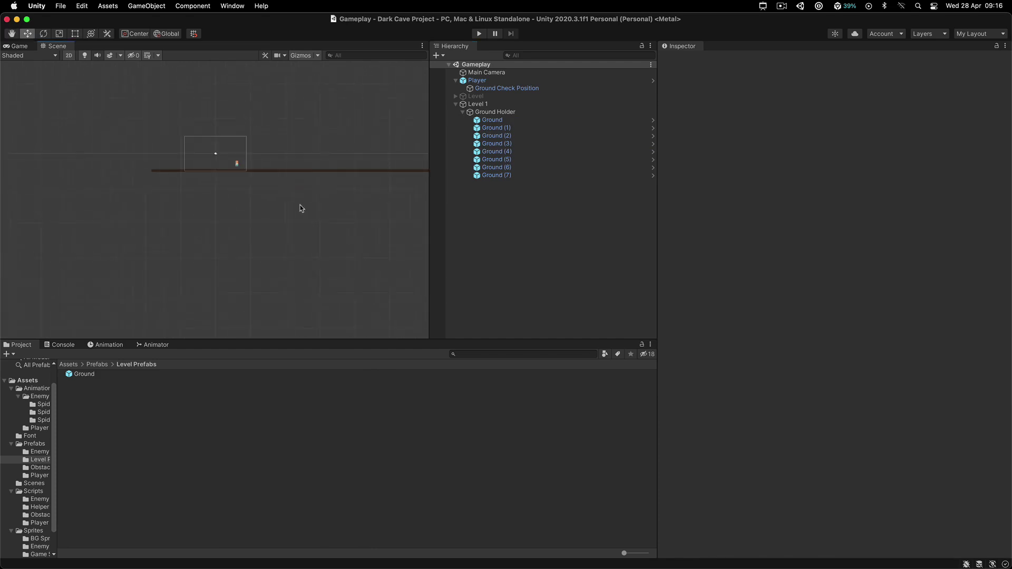
pyautogui.scroll(2, 302, 208)
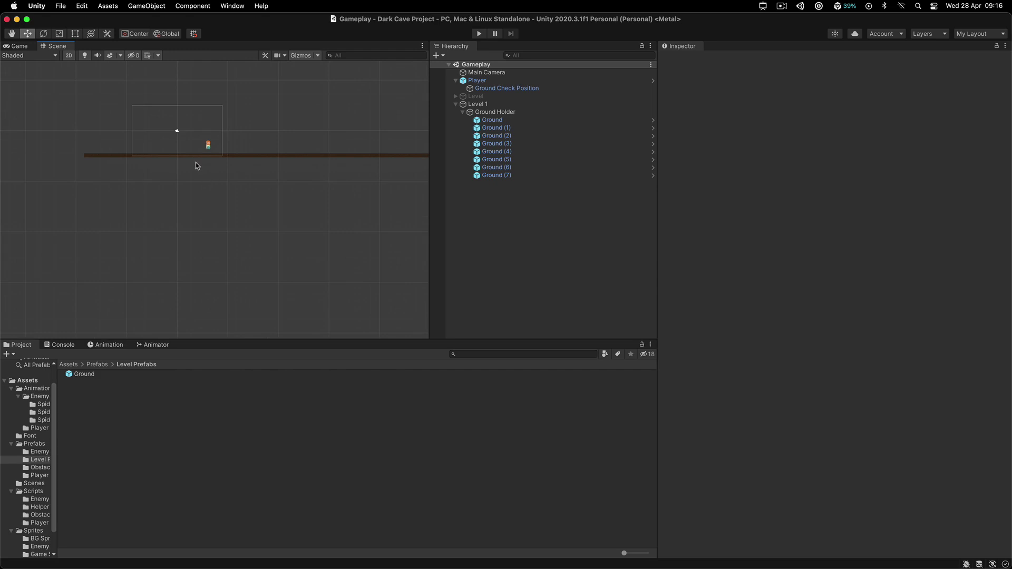
pyautogui.moveTo(196, 166); pyautogui.dragTo(156, 203, button='middle')
pyautogui.scroll(3, 163, 194)
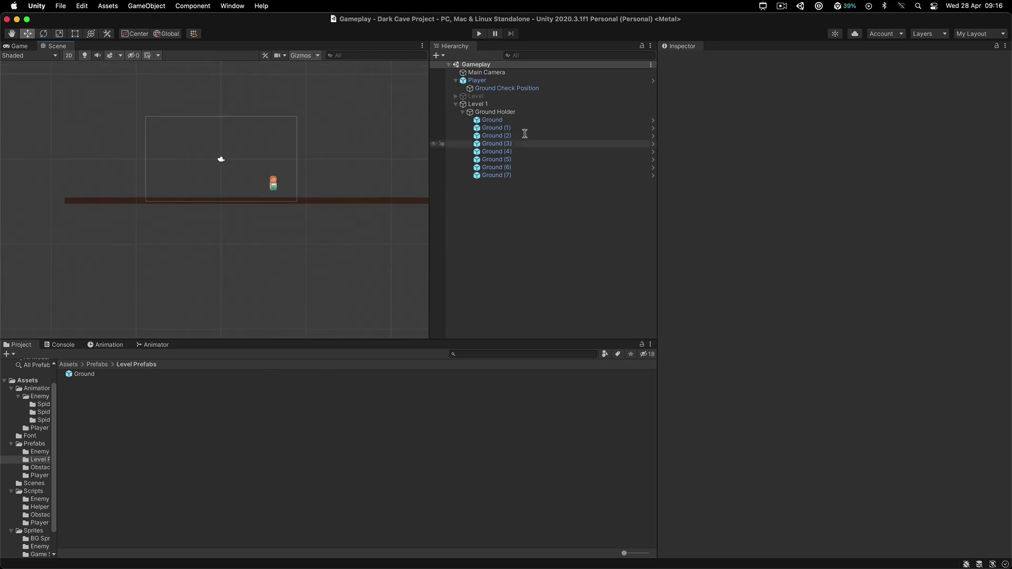
pyautogui.rightClick(471, 105)
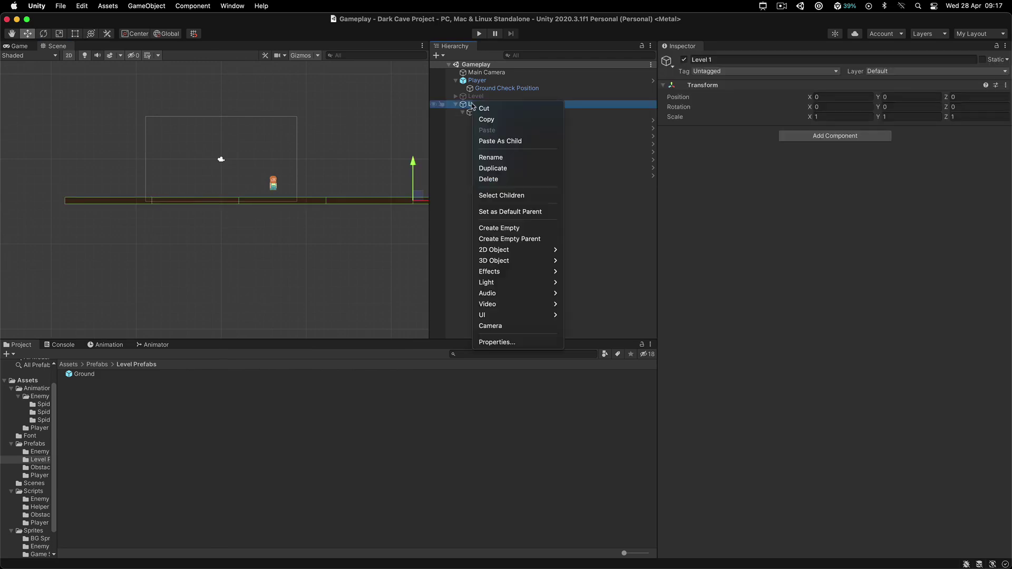
pyautogui.click(498, 228)
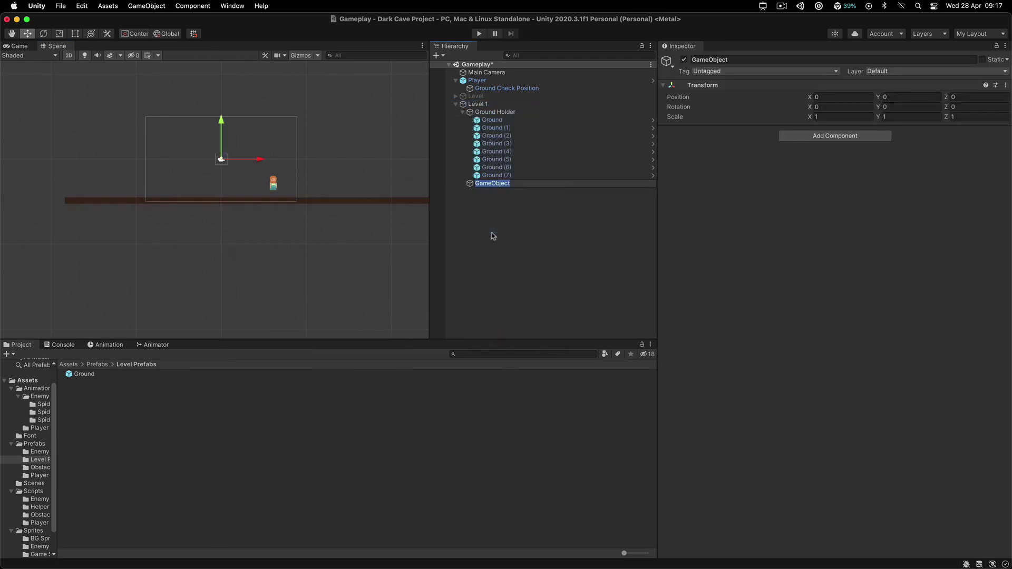
pyautogui.write('Bg Holder')
pyautogui.press('Return')
pyautogui.click(466, 112)
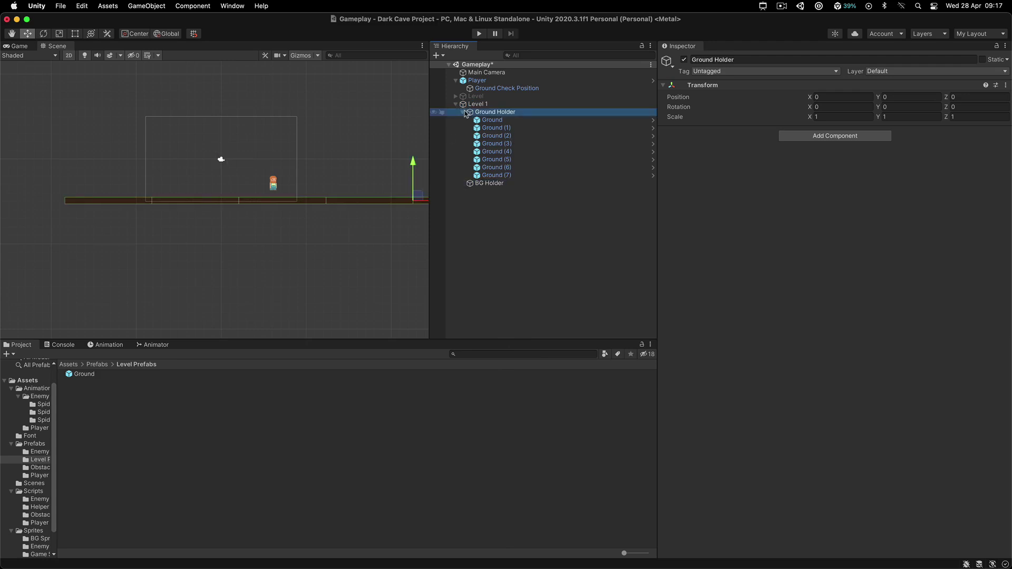
pyautogui.click(463, 113)
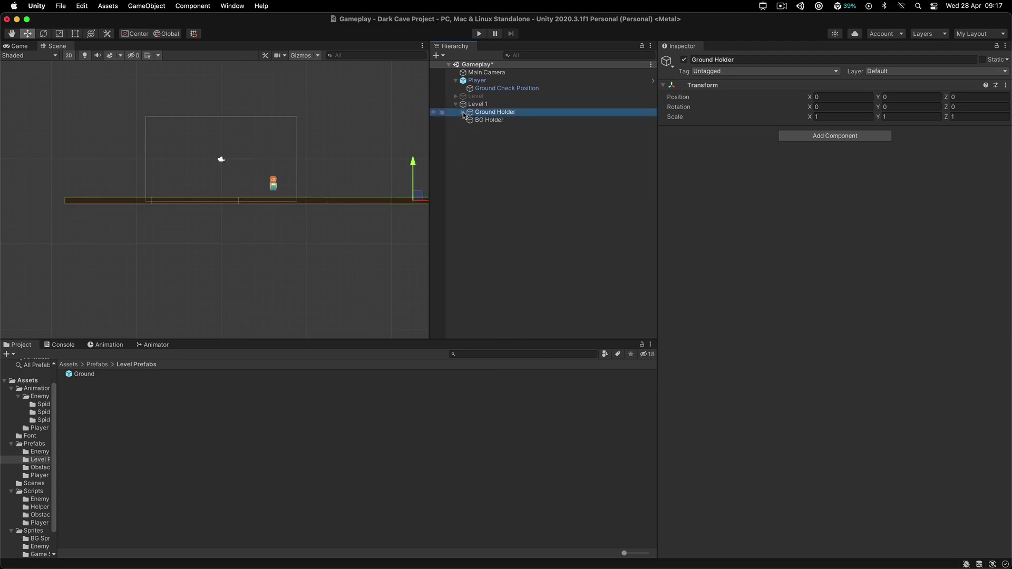
# Step: Place the Background sprite from Assets/Sprites/BG Sprites into the scene as a child of BG Holder
pyautogui.click(488, 248)
pyautogui.click(68, 364)
pyautogui.doubleClick(94, 417)
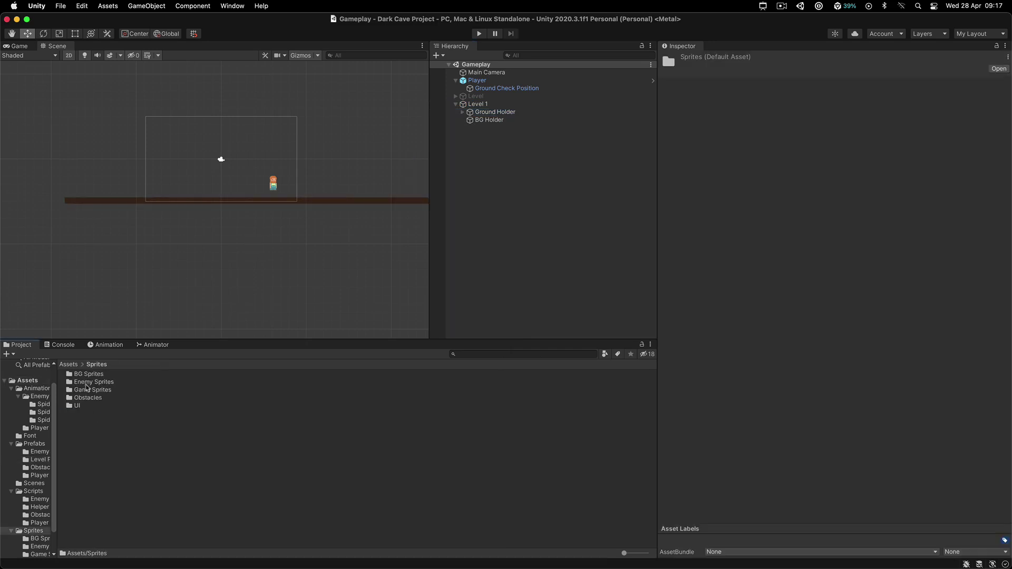
pyautogui.doubleClick(87, 376)
pyautogui.moveTo(87, 377); pyautogui.dragTo(488, 168)
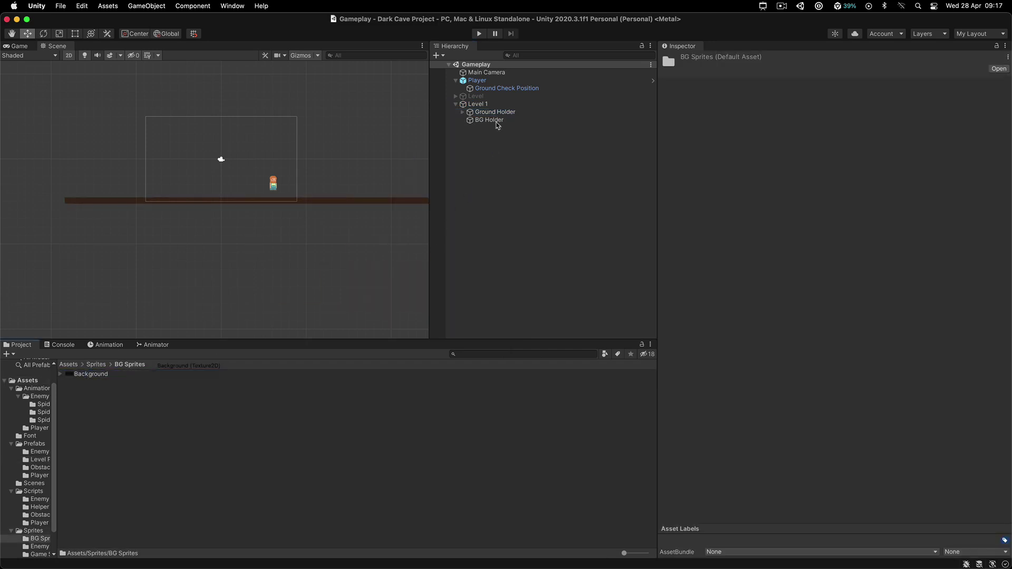
pyautogui.moveTo(496, 125); pyautogui.dragTo(491, 121)
pyautogui.scroll(-2, 190, 179)
pyautogui.moveTo(163, 180); pyautogui.dragTo(194, 195, button='middle')
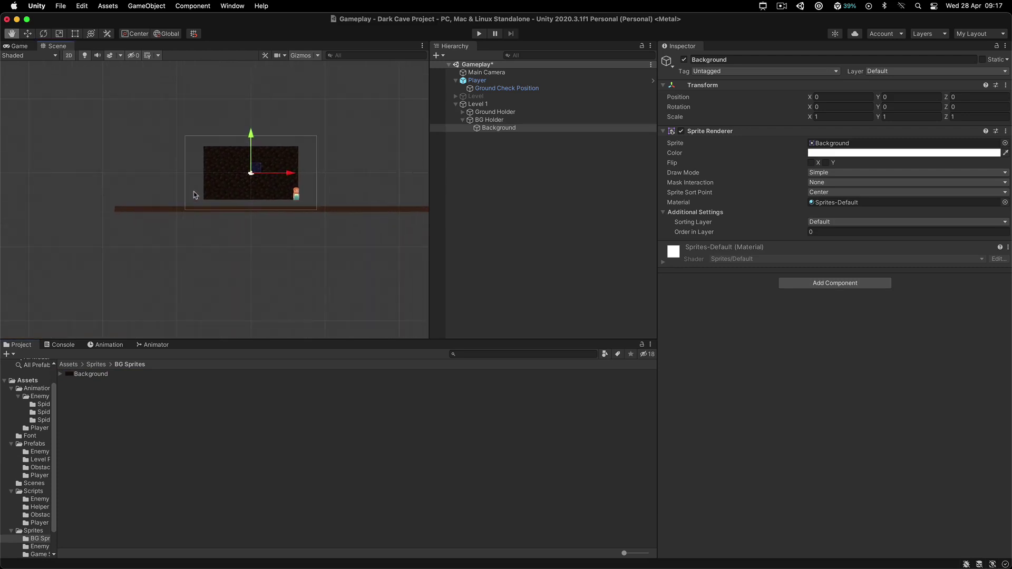
# Step: Duplicate the Background sprite and vertex-snap one of the two flush beneath the other, at Y -7.2
pyautogui.press('w')
pyautogui.press('super+d')
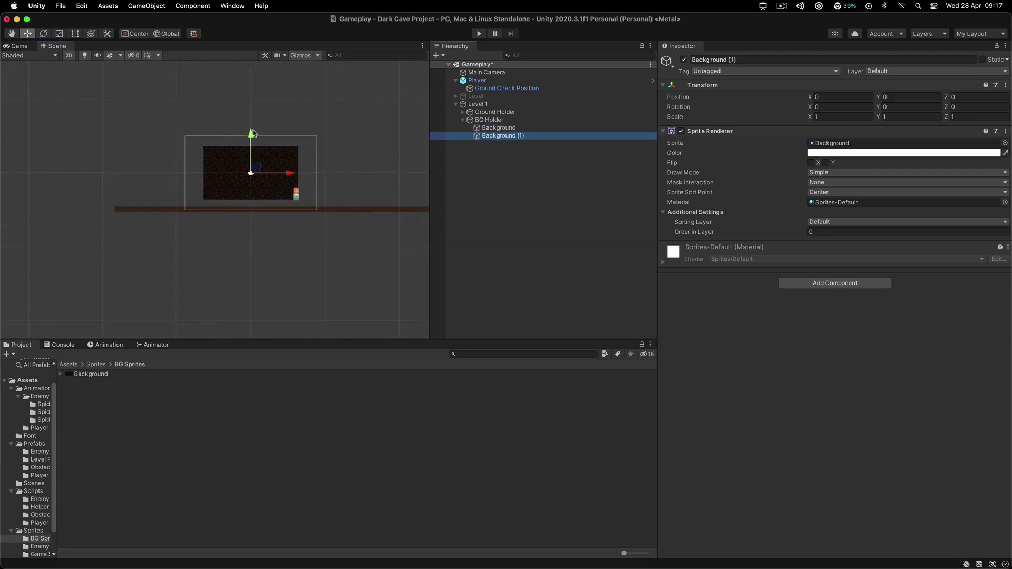
pyautogui.click(253, 134)
pyautogui.click(265, 156)
pyautogui.moveTo(252, 138); pyautogui.dragTo(297, 202)
pyautogui.scroll(3, 184, 208)
pyautogui.scroll(-2, 211, 169)
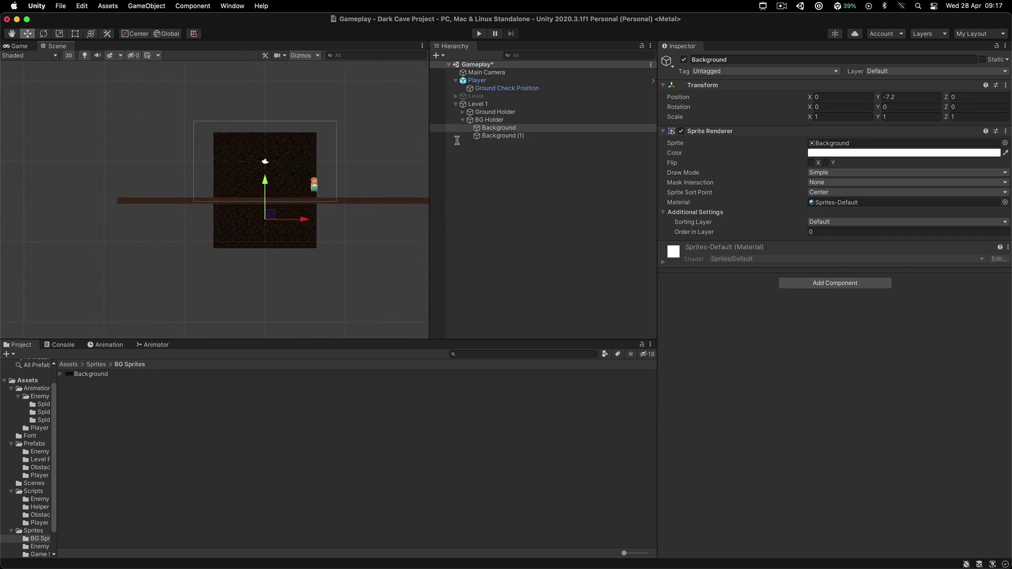
# Step: Duplicate both stacked backgrounds and vertex-snap the copies flush against their left side, at X -12.8
pyautogui.keyDown('shift'); pyautogui.click(459, 135); pyautogui.keyUp('shift')
pyautogui.press('super+d')
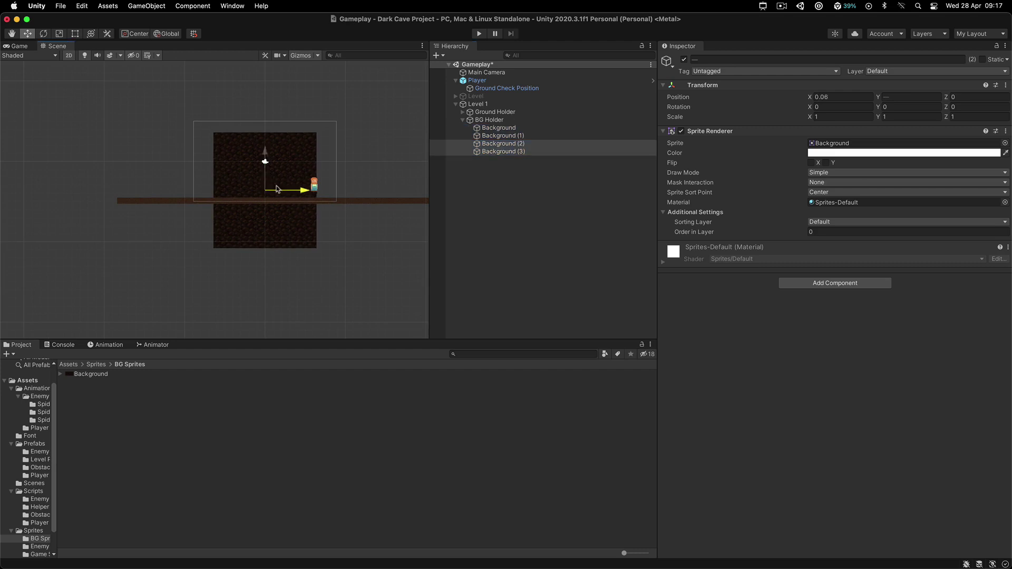
pyautogui.moveTo(297, 195); pyautogui.dragTo(216, 136)
pyautogui.press('v')
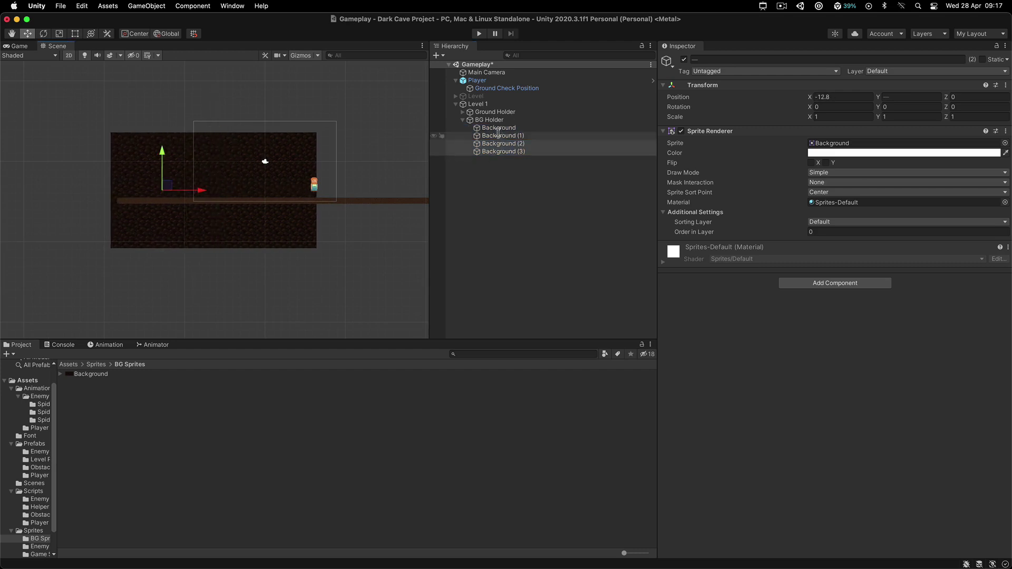
# Step: Duplicate the left pair of backgrounds, try moving the copies upward, and undo that move
pyautogui.press('super+d')
pyautogui.moveTo(234, 165); pyautogui.dragTo(193, 200, button='middle')
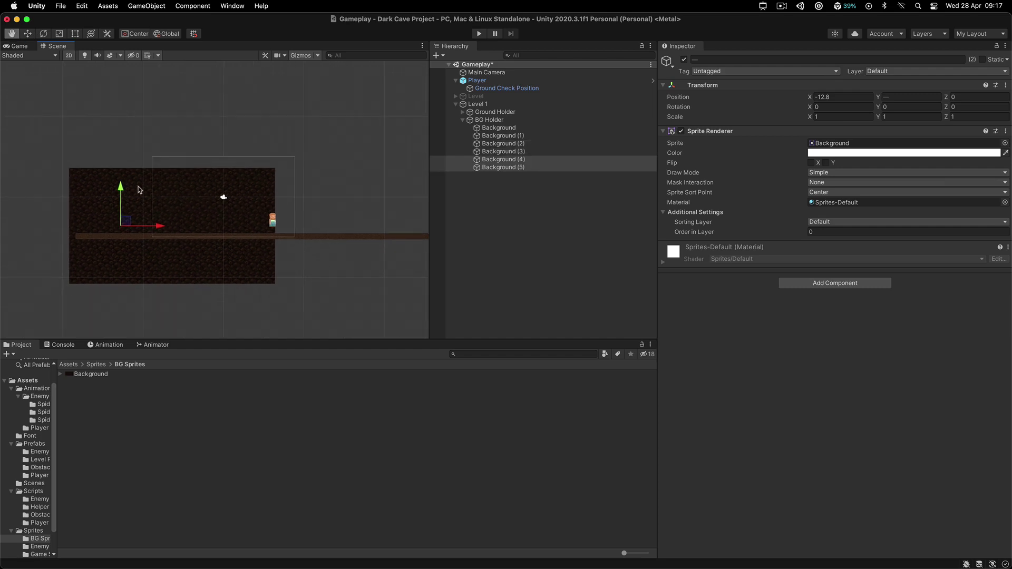
pyautogui.moveTo(122, 187); pyautogui.dragTo(135, 72)
pyautogui.press('super+z')
# Step: Check the BG Holder children one by one to identify which background sprites form the upper row
pyautogui.click(532, 200)
pyautogui.click(499, 127)
pyautogui.keyDown('shift'); pyautogui.click(500, 136); pyautogui.keyUp('shift')
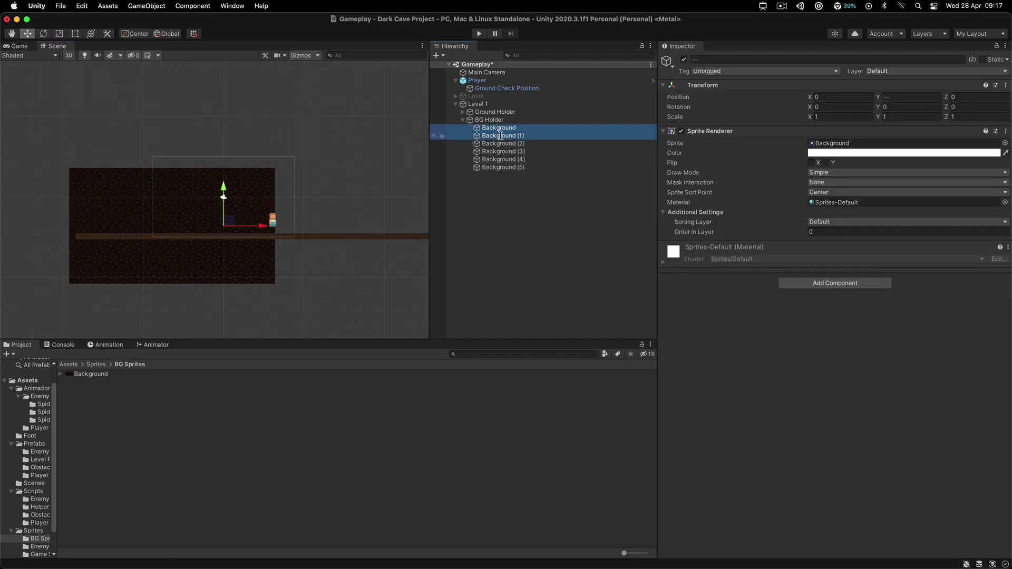
pyautogui.click(522, 175)
pyautogui.click(521, 168)
pyautogui.press('Up')
pyautogui.press('Up')
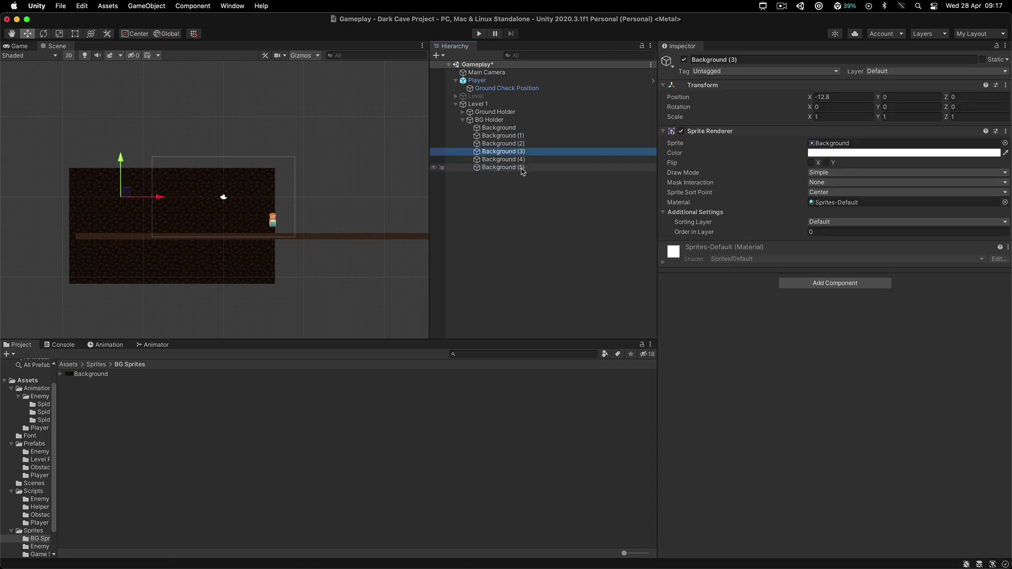
pyautogui.press('Up')
pyautogui.press('Up')
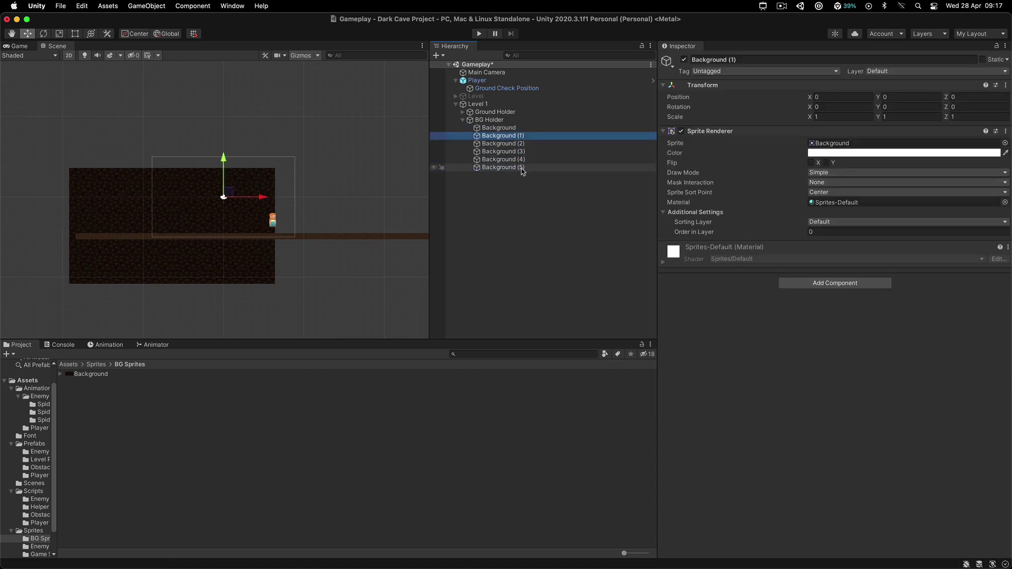
pyautogui.keyDown('super'); pyautogui.click(506, 159); pyautogui.keyUp('super')
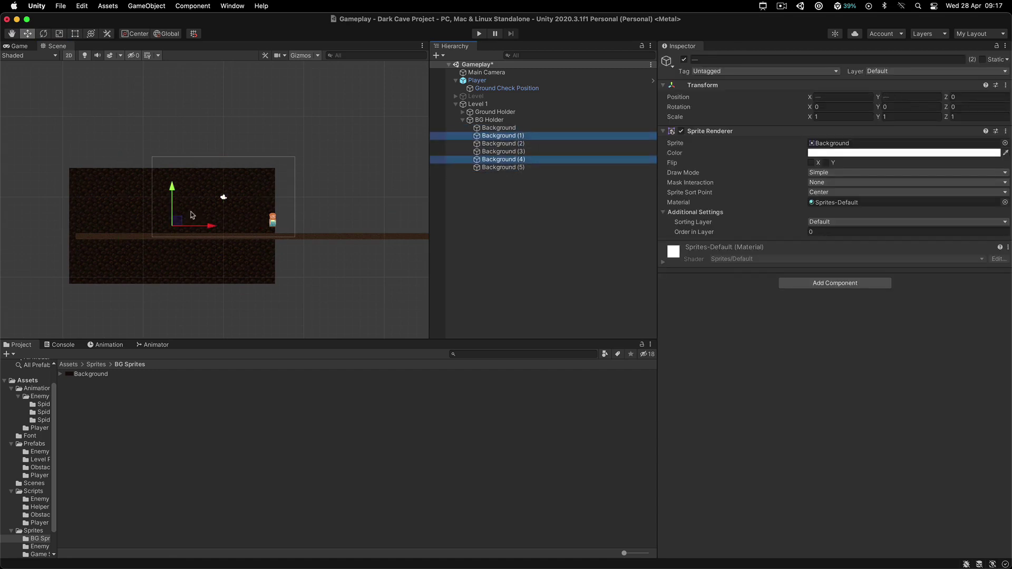
pyautogui.click(513, 144)
# Step: Duplicate the two upper-row backgrounds and vertex-snap the copies flush above them, at Y 7.2
pyautogui.click(117, 182)
pyautogui.keyDown('super'); pyautogui.click(261, 181); pyautogui.keyUp('super')
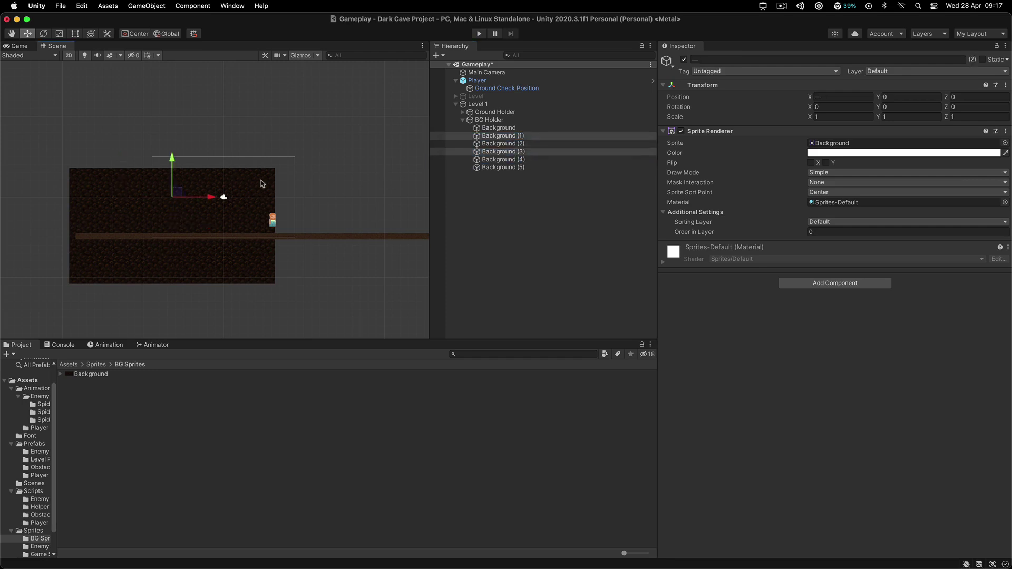
pyautogui.press('super+d')
pyautogui.moveTo(173, 179); pyautogui.dragTo(172, 97)
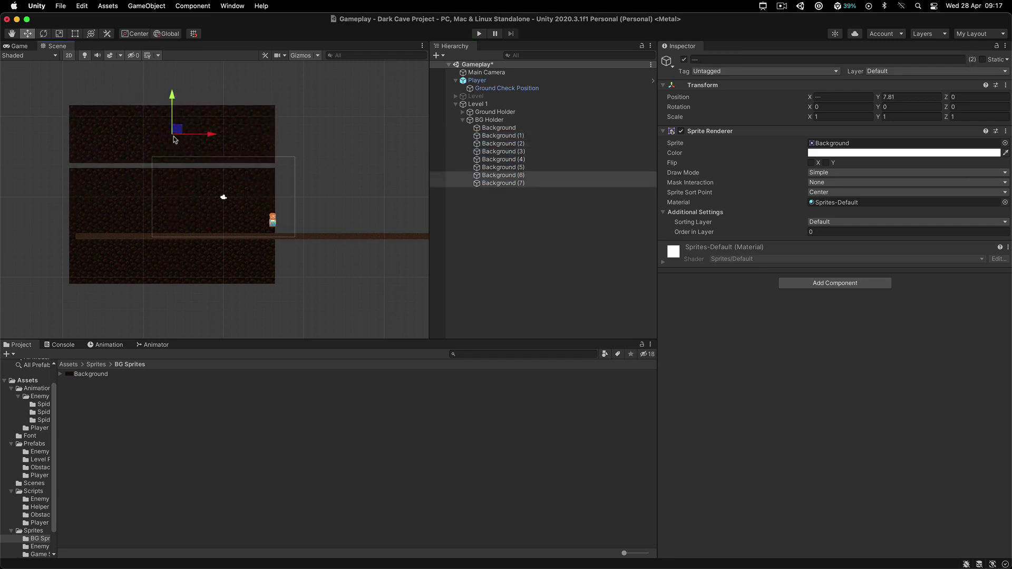
pyautogui.scroll(5, 184, 147)
pyautogui.press('v')
pyautogui.moveTo(344, 177); pyautogui.dragTo(345, 186)
pyautogui.scroll(-6, 332, 213)
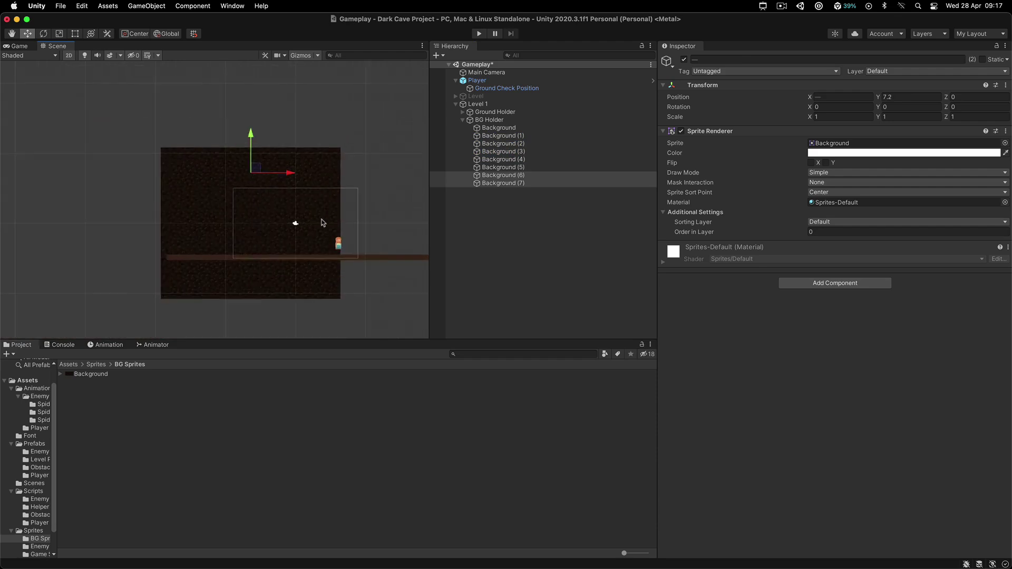
# Step: Duplicate all eight background sprites and vertex-snap the copies flush against the right side of the existing block
pyautogui.moveTo(275, 222); pyautogui.dragTo(168, 187, button='middle')
pyautogui.click(499, 128)
pyautogui.keyDown('shift'); pyautogui.click(503, 182); pyautogui.keyUp('shift')
pyautogui.moveTo(248, 189); pyautogui.dragTo(187, 184, button='middle')
pyautogui.press('super+d')
pyautogui.moveTo(147, 178); pyautogui.dragTo(277, 186)
pyautogui.scroll(5, 158, 222)
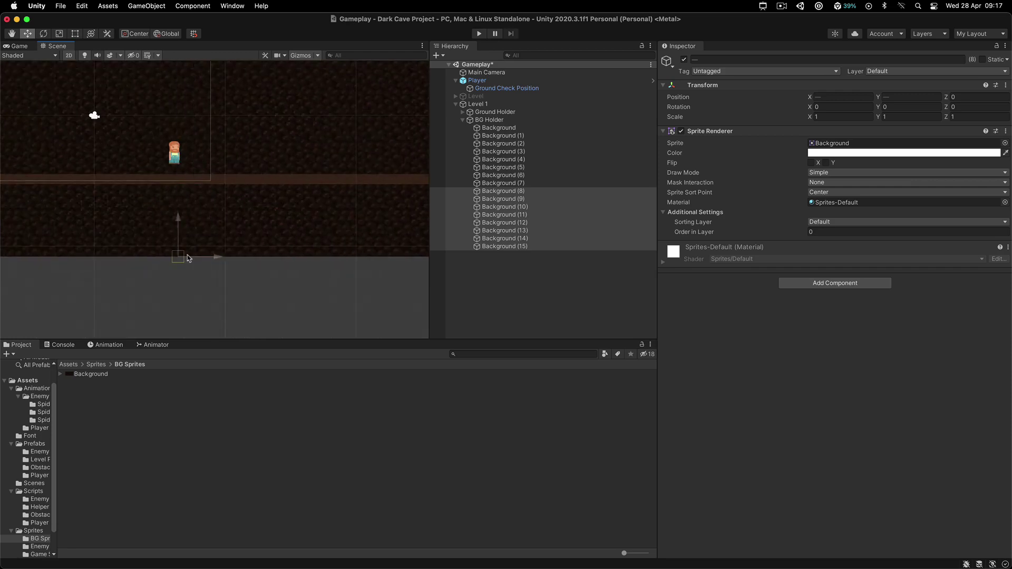
pyautogui.scroll(-8, 198, 229)
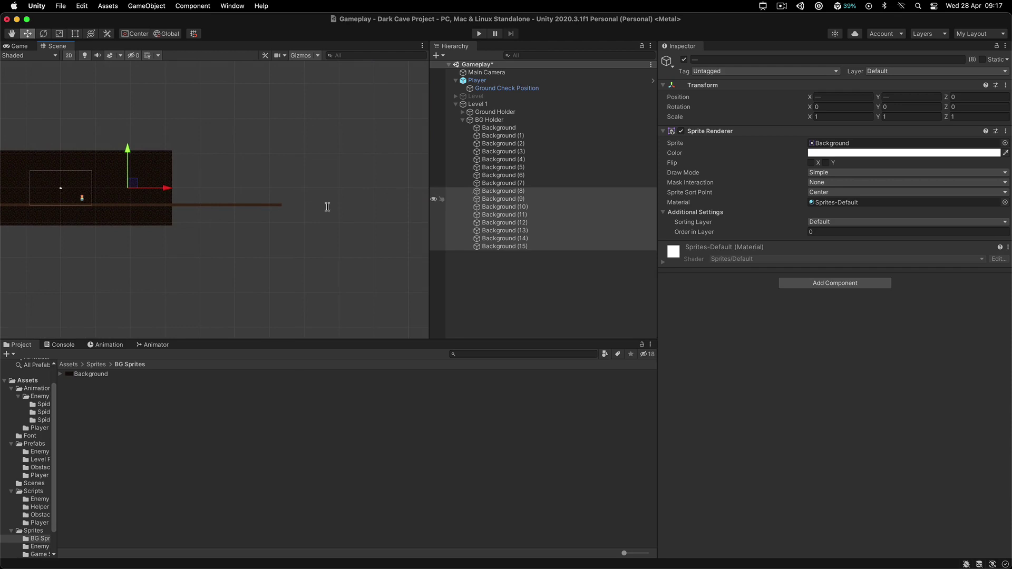
# Step: Duplicate the eight rightmost backgrounds, vertex-snap the new copies to the right end of the block, and save the scene
pyautogui.press('super+d')
pyautogui.moveTo(166, 190); pyautogui.dragTo(257, 191)
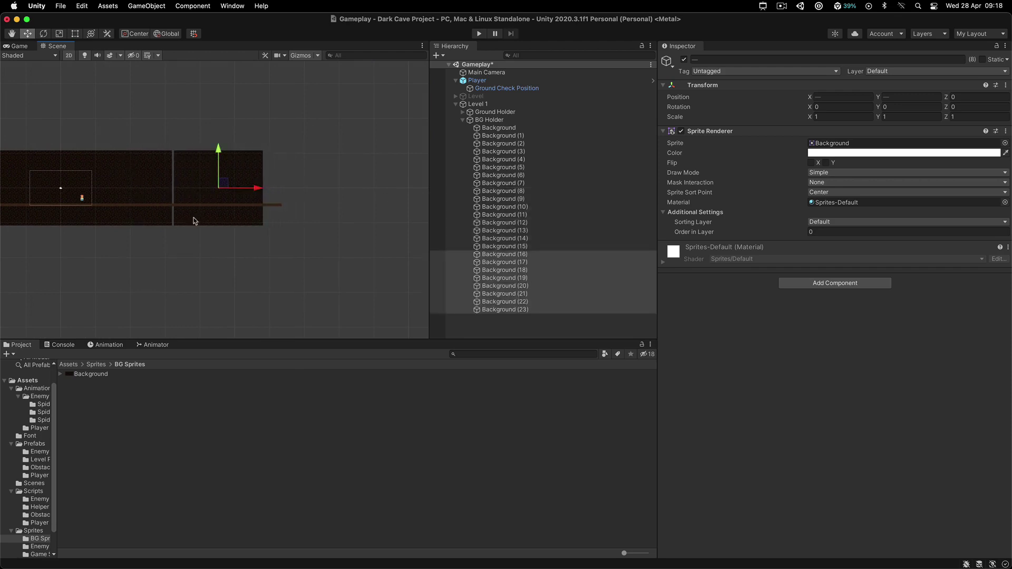
pyautogui.scroll(6, 185, 223)
pyautogui.press('v')
pyautogui.moveTo(159, 231); pyautogui.dragTo(152, 232)
pyautogui.press('super+s')
# Step: Move all 24 background sprites slightly upward together and save the scene
pyautogui.scroll(-5, 127, 242)
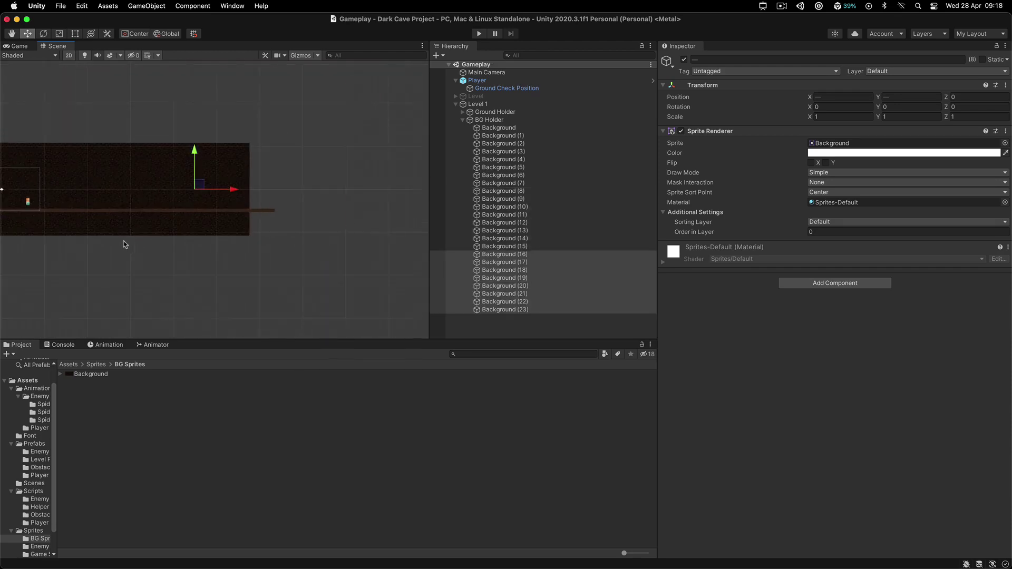
pyautogui.scroll(1, 123, 243)
pyautogui.scroll(-3, 124, 244)
pyautogui.moveTo(124, 244); pyautogui.dragTo(248, 215, button='middle')
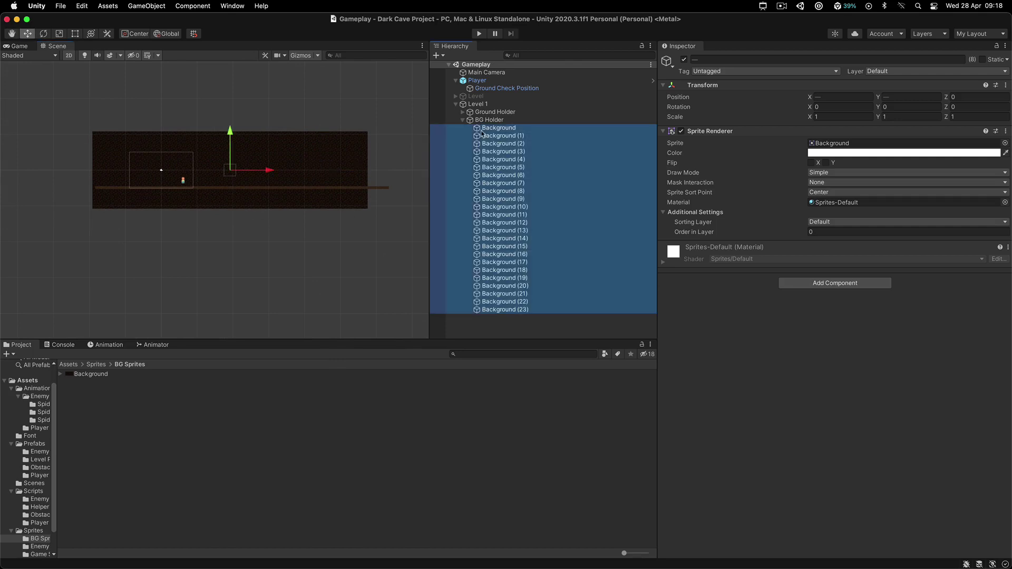
pyautogui.keyDown('shift'); pyautogui.click(498, 128); pyautogui.keyUp('shift')
pyautogui.moveTo(233, 135); pyautogui.dragTo(231, 124)
pyautogui.press('super+s')
pyautogui.scroll(5, 184, 187)
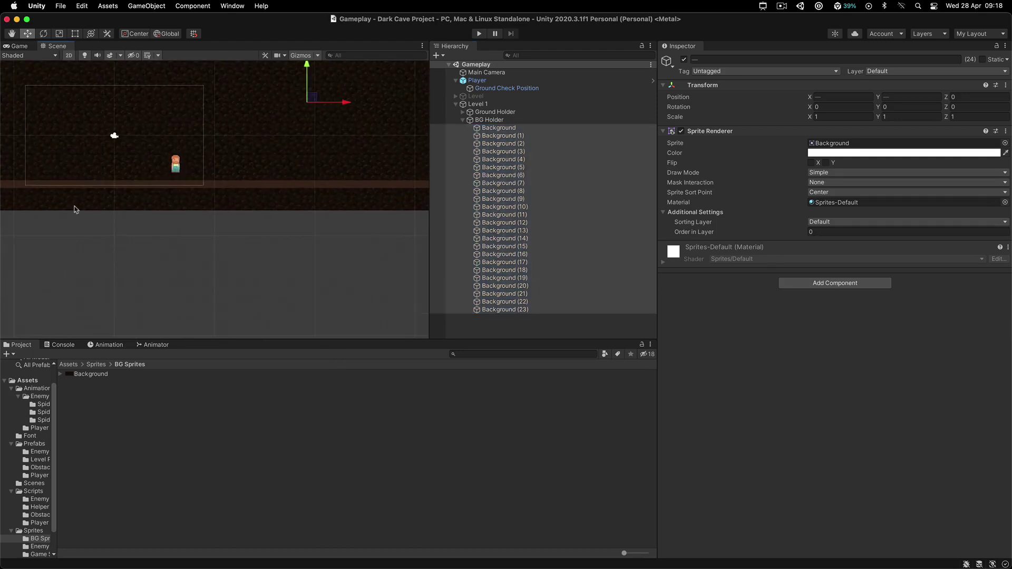
# Step: Check the background's framing in the Game view and set Order in Layer to -5 for all 24 backgrounds
pyautogui.moveTo(73, 205); pyautogui.dragTo(204, 230, button='middle')
pyautogui.moveTo(191, 160); pyautogui.dragTo(167, 180, button='middle')
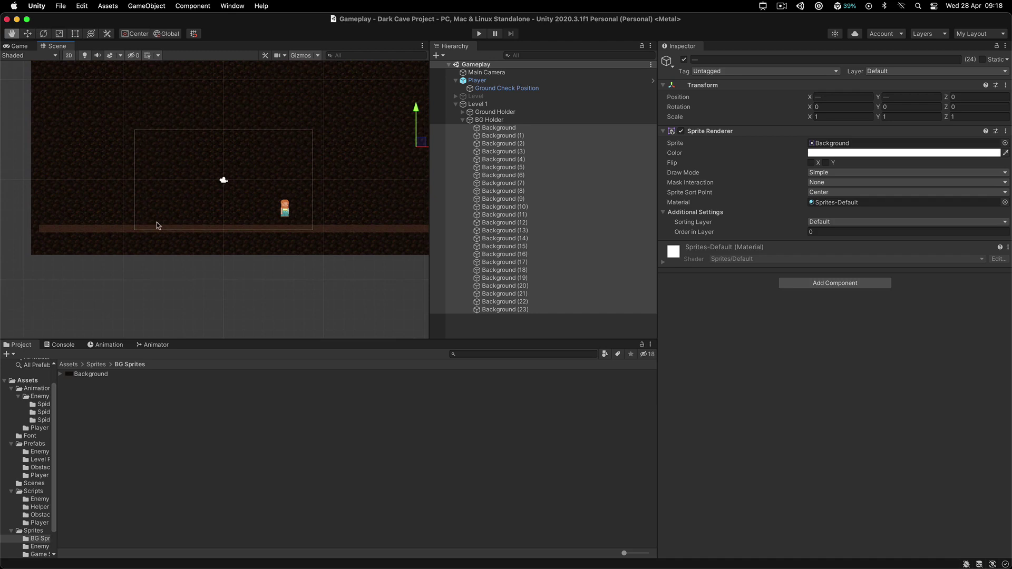
pyautogui.press('w')
pyautogui.click(23, 48)
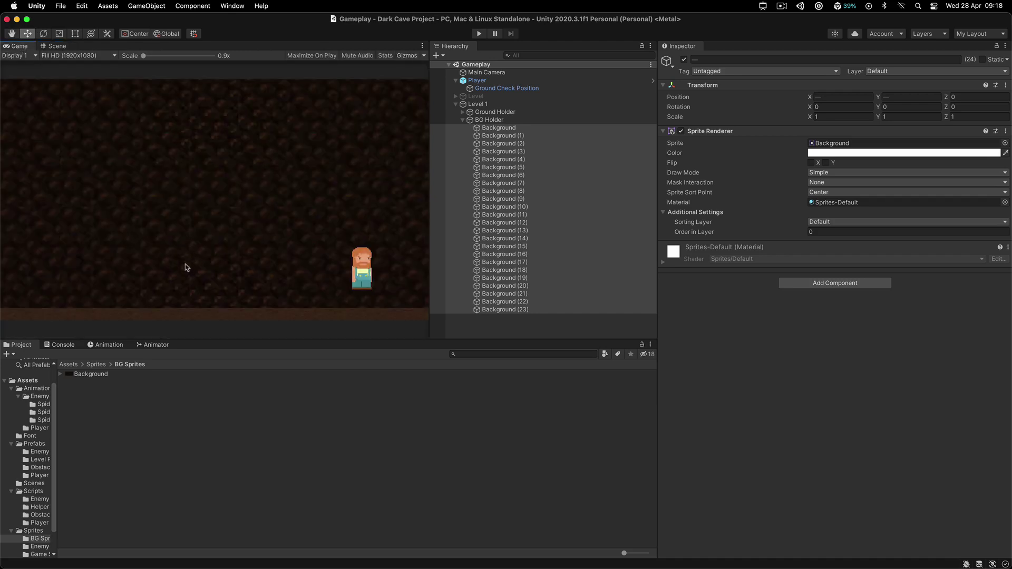
pyautogui.click(62, 48)
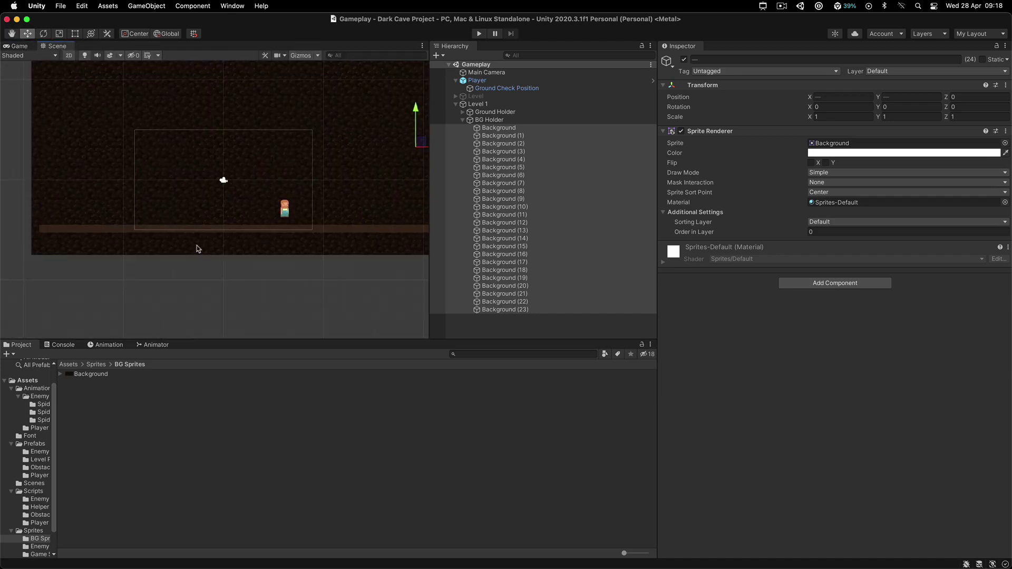
pyautogui.scroll(-5, 132, 210)
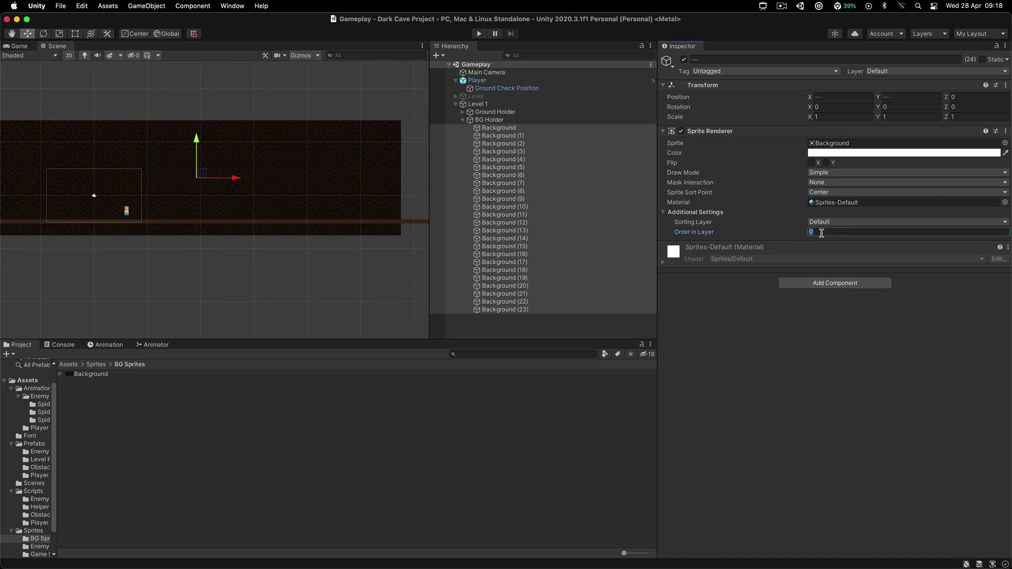
# Step: Select all eight ground pieces in Ground Holder, try Order in Layer -6, and set it back to 0
pyautogui.click(463, 111)
pyautogui.click(488, 119)
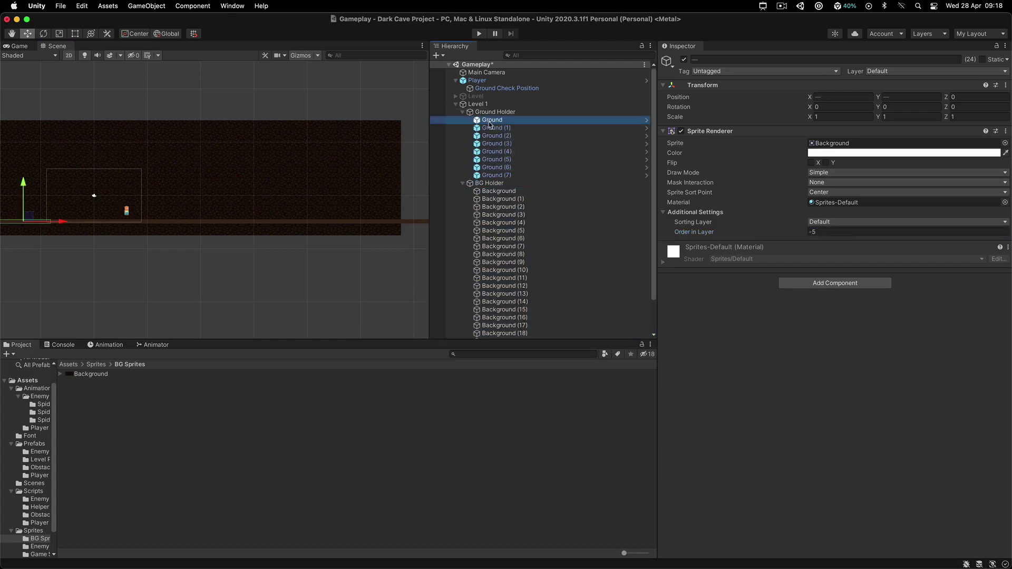
pyautogui.keyDown('shift'); pyautogui.click(496, 175); pyautogui.keyUp('shift')
pyautogui.scroll(-2, 42, 227)
pyautogui.scroll(3, 58, 229)
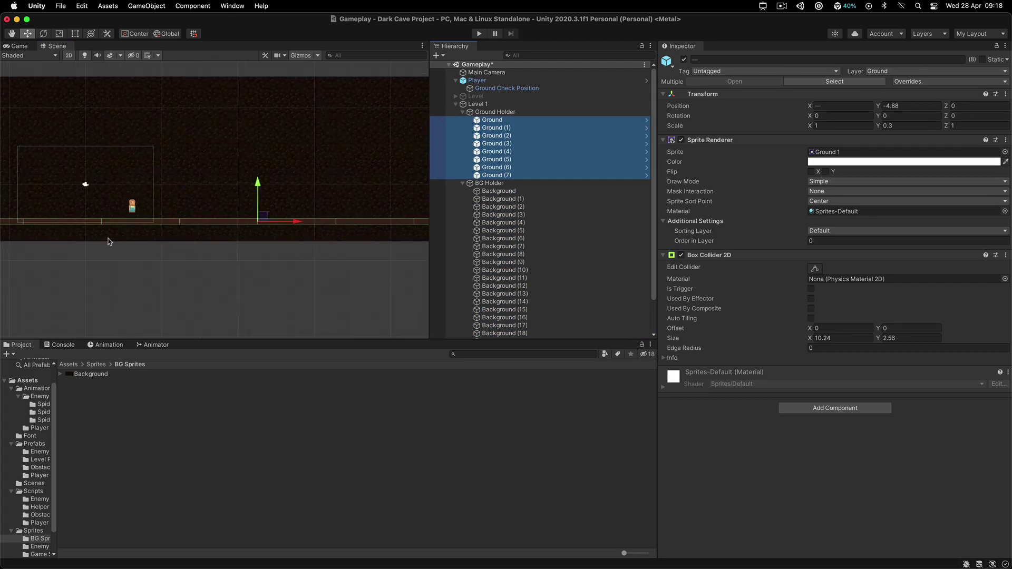
pyautogui.moveTo(109, 240); pyautogui.dragTo(192, 220, button='middle')
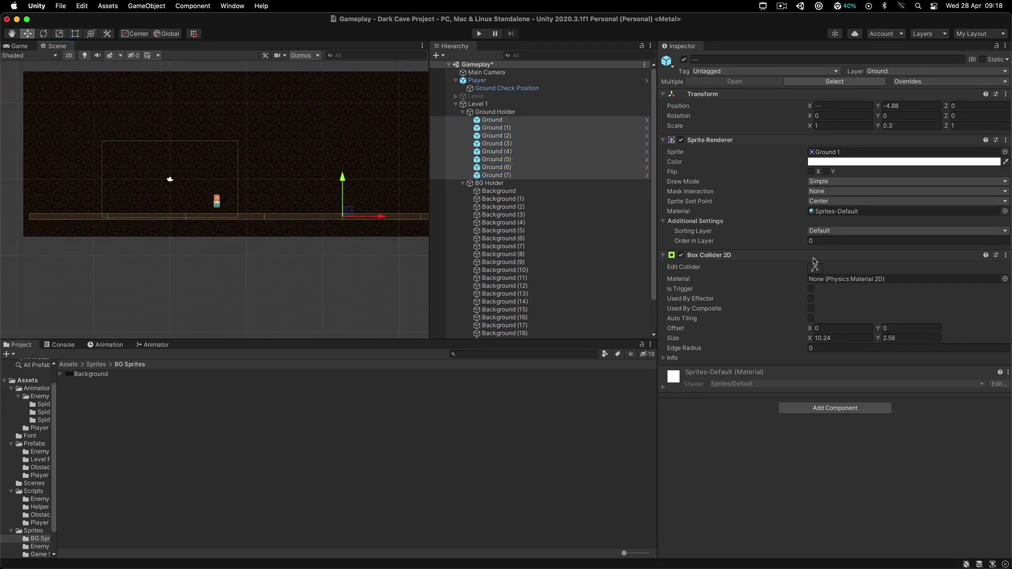
pyautogui.click(814, 241)
pyautogui.write('-6')
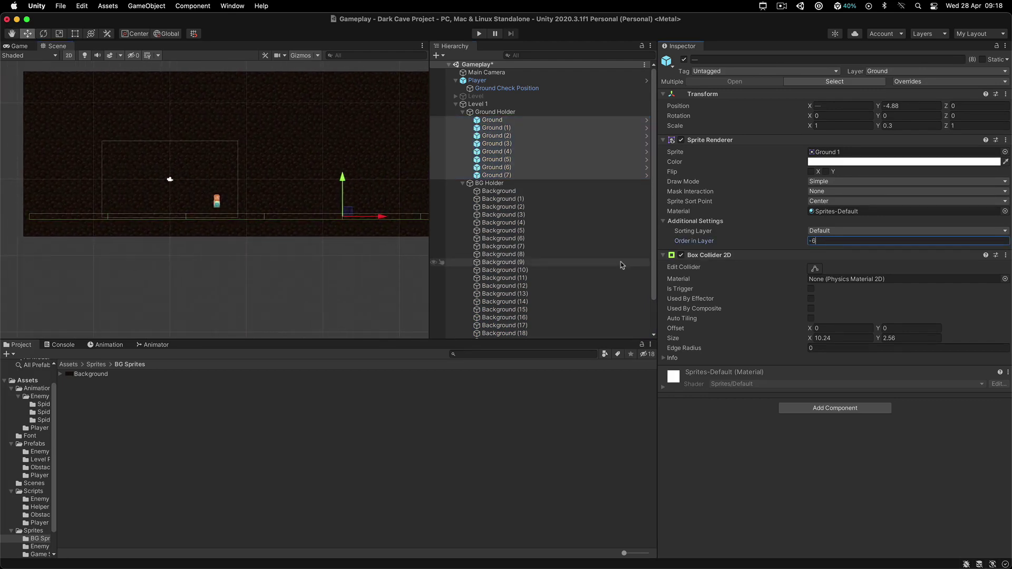
pyautogui.press('BackSpace')
pyautogui.write('5')
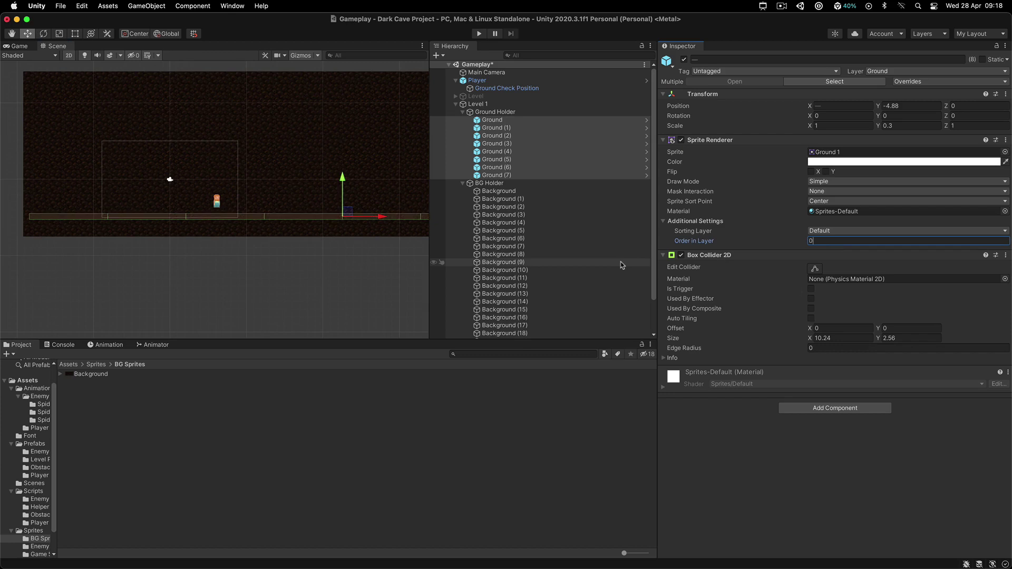
# Step: Deselect the ground pieces, save the scene, and collapse BG Holder and Ground Holder in the hierarchy
pyautogui.scroll(-5, 124, 185)
pyautogui.moveTo(263, 203); pyautogui.dragTo(219, 197, button='middle')
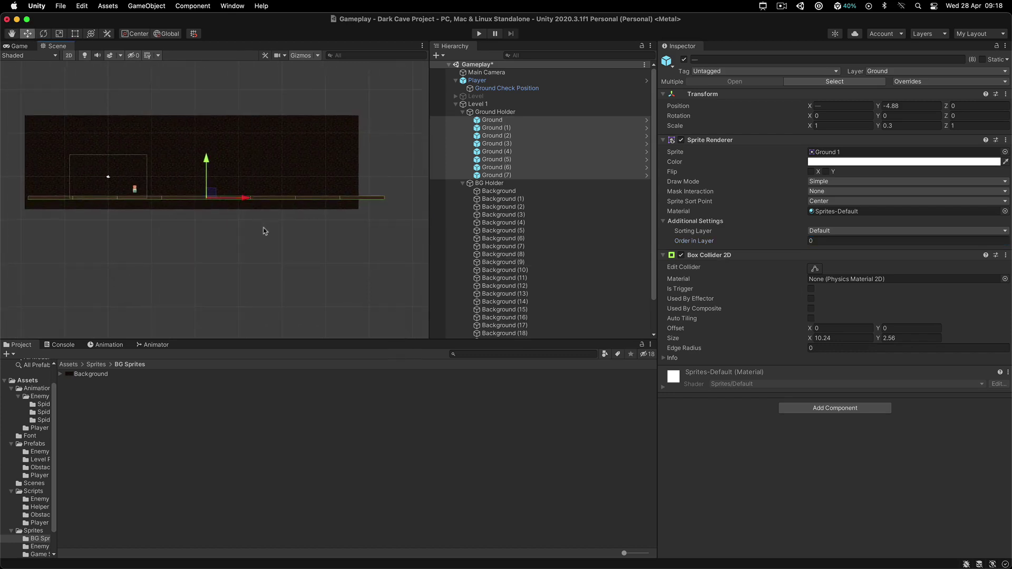
pyautogui.click(264, 231)
pyautogui.press('super+s')
pyautogui.click(462, 183)
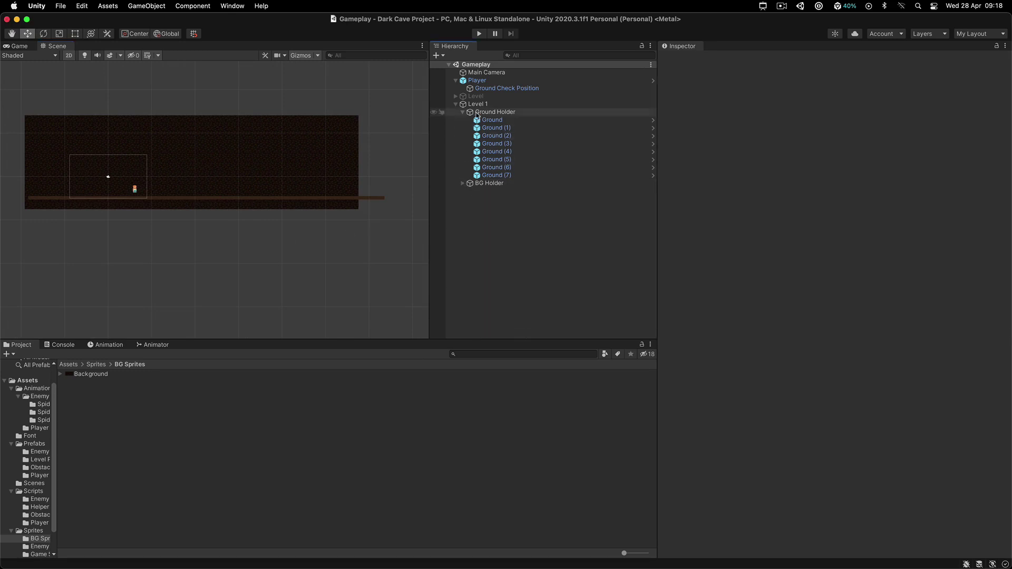
pyautogui.click(462, 112)
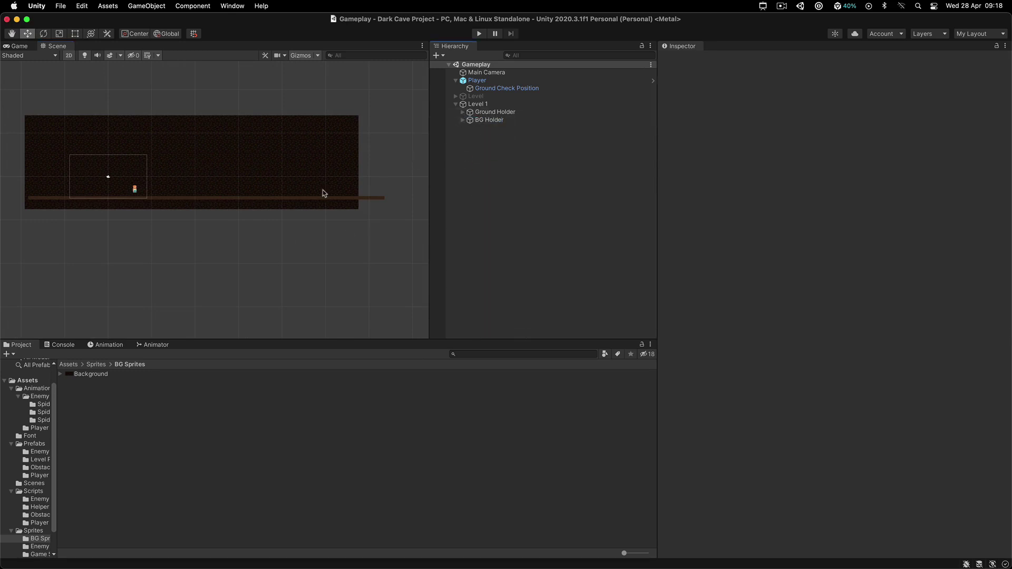
pyautogui.scroll(-2, 98, 231)
pyautogui.moveTo(95, 226); pyautogui.dragTo(210, 238, button='middle')
pyautogui.scroll(4, 265, 236)
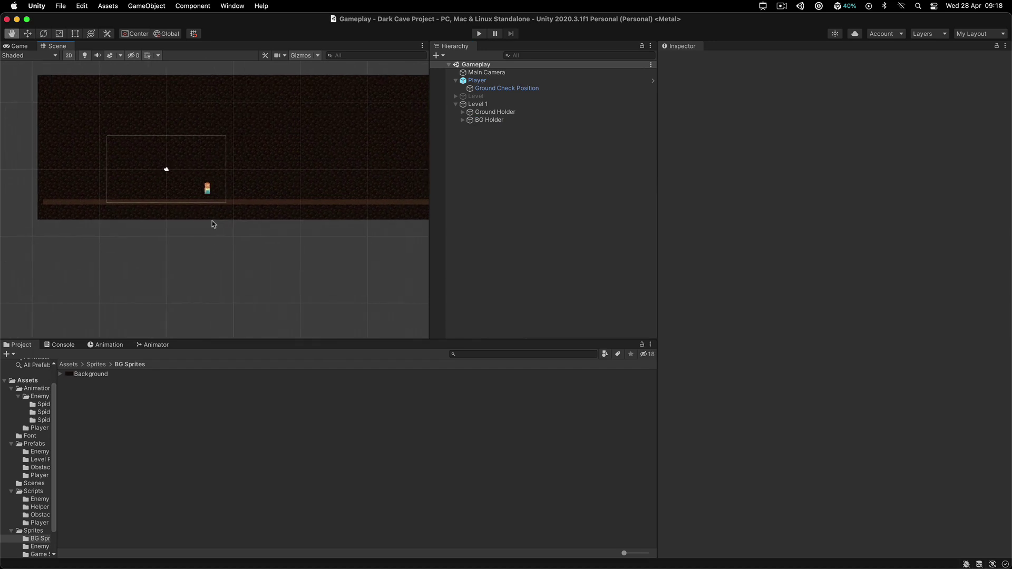
pyautogui.scroll(-2, 176, 216)
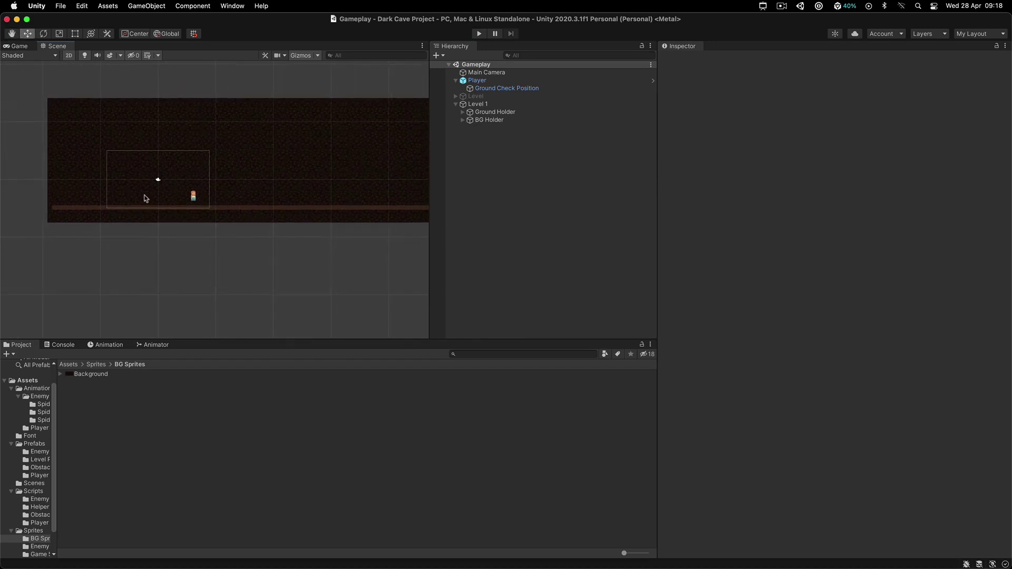
# Step: Create an empty child object named Platform Holder under Level 1
pyautogui.moveTo(144, 191); pyautogui.dragTo(126, 193, button='middle')
pyautogui.scroll(-2, 297, 213)
pyautogui.moveTo(292, 213); pyautogui.dragTo(240, 197, button='middle')
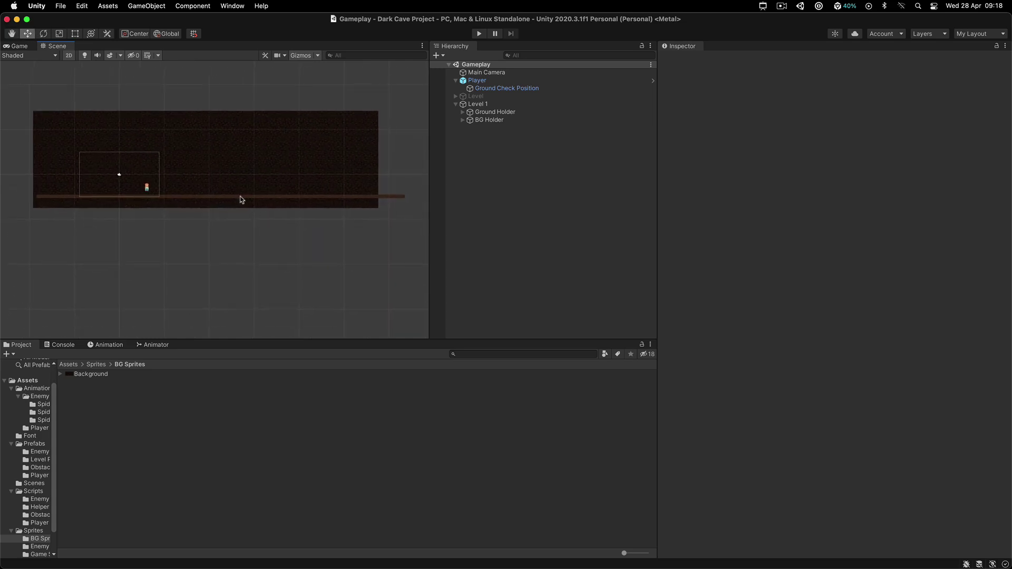
pyautogui.rightClick(488, 103)
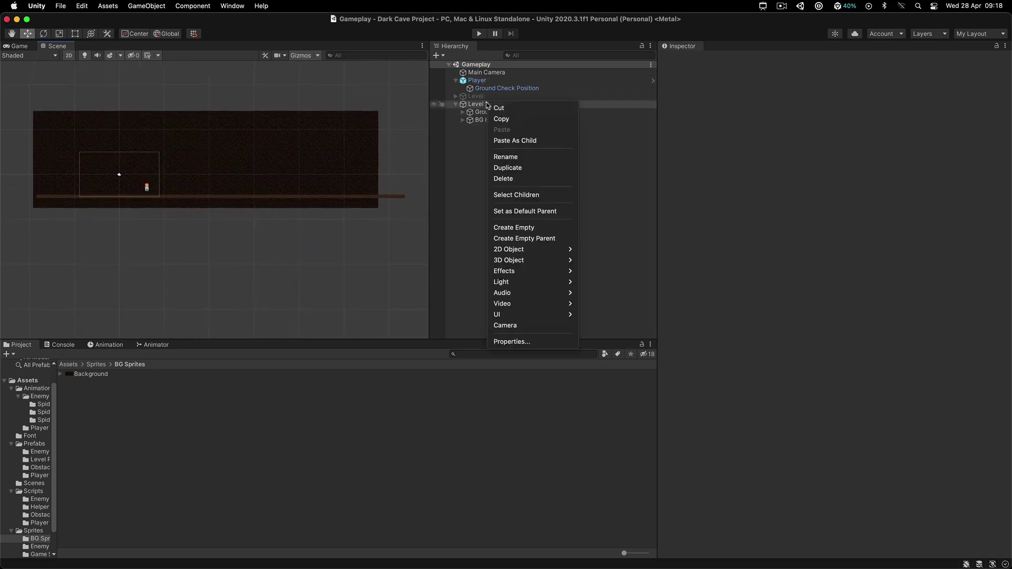
pyautogui.click(509, 227)
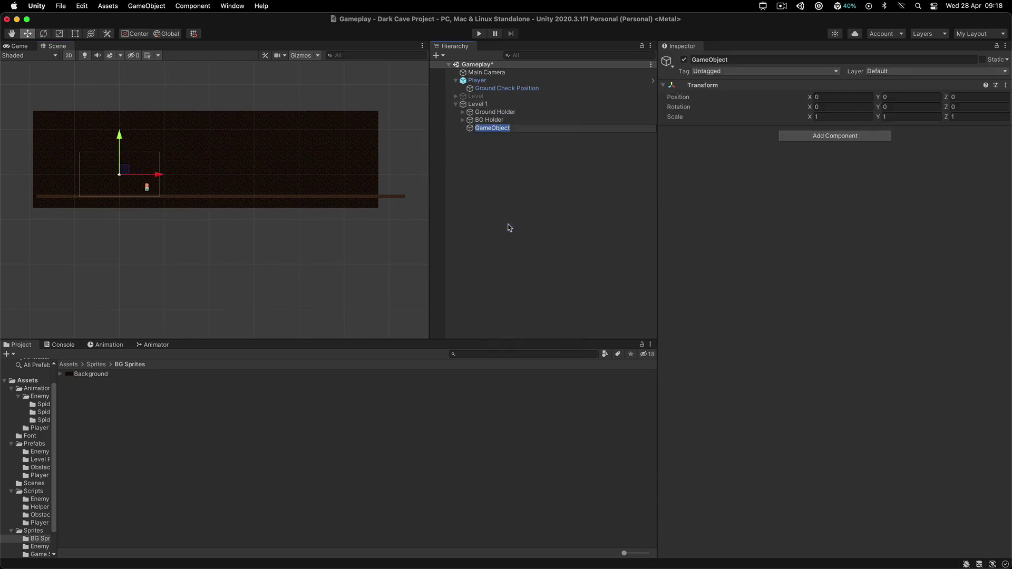
pyautogui.write('Platform Holder')
pyautogui.press('Return')
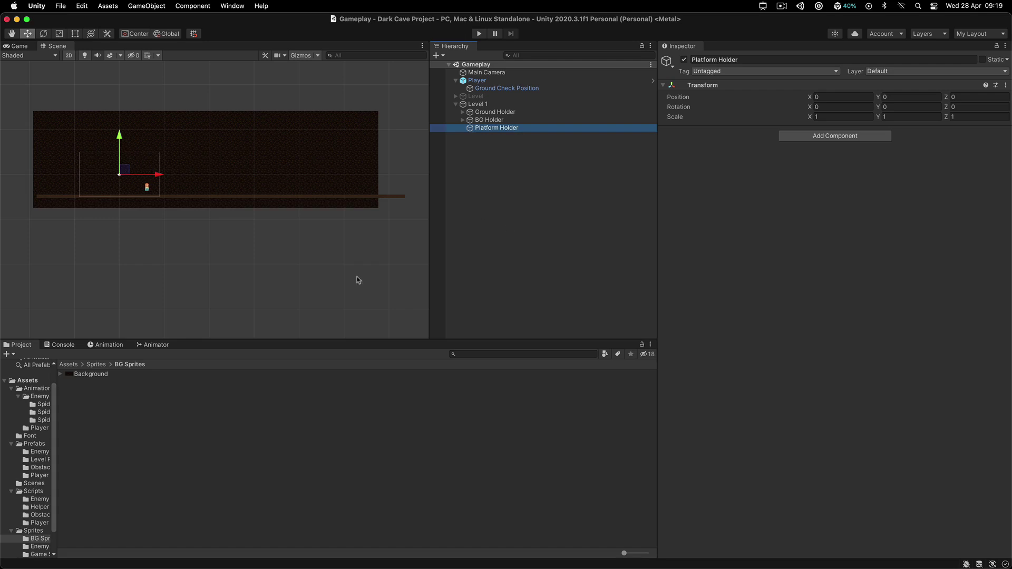
# Step: Add the Ground prefab from the Level Prefabs folder to Platform Holder and raise it to about Y -1.03
pyautogui.click(89, 365)
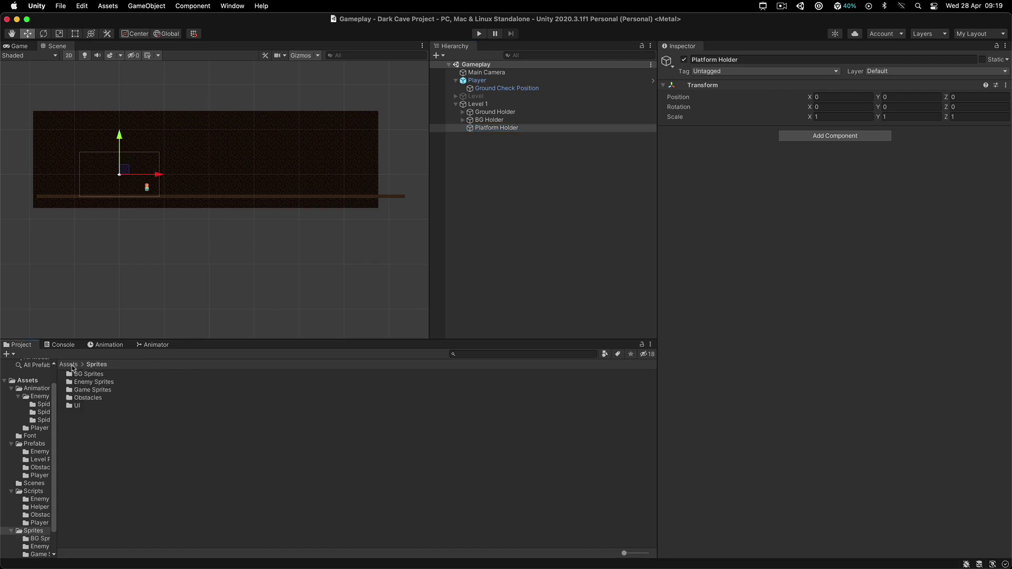
pyautogui.click(72, 365)
pyautogui.doubleClick(83, 390)
pyautogui.click(87, 382)
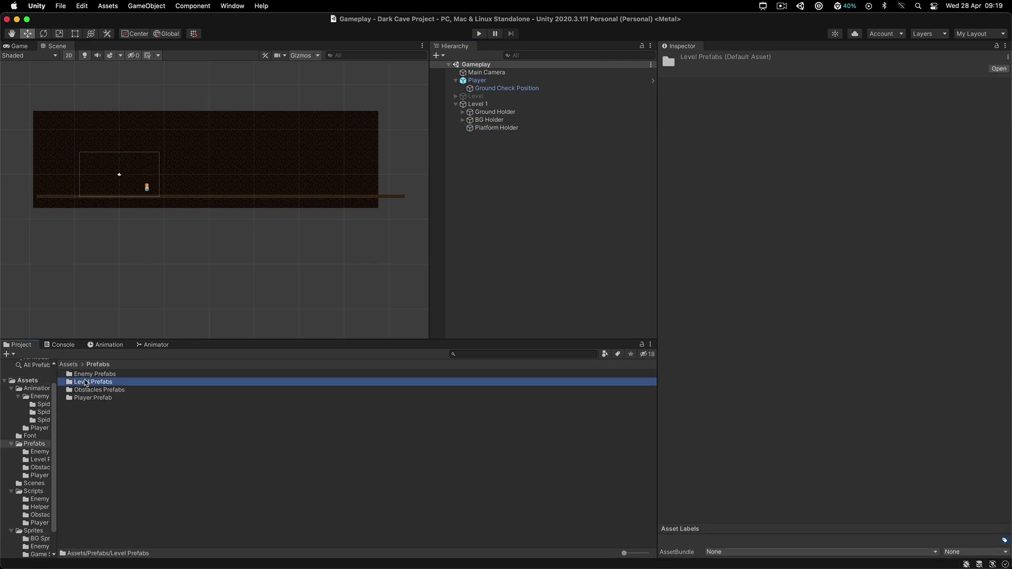
pyautogui.doubleClick(87, 382)
pyautogui.click(84, 374)
pyautogui.moveTo(92, 376); pyautogui.dragTo(494, 130)
pyautogui.scroll(5, 52, 195)
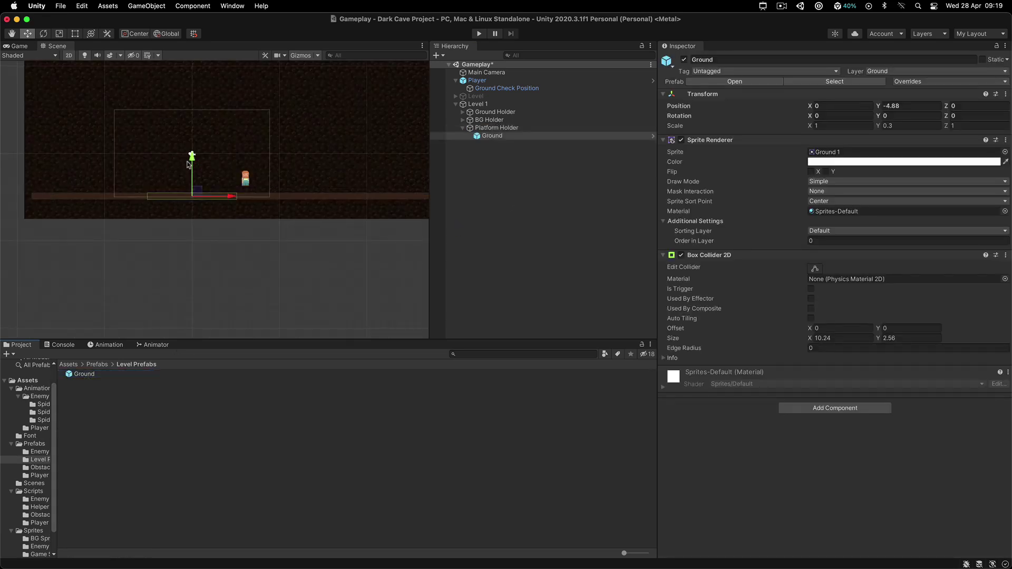
pyautogui.moveTo(191, 159); pyautogui.dragTo(193, 125)
pyautogui.moveTo(259, 141); pyautogui.dragTo(190, 157, button='middle')
# Step: Rename the ground piece in Platform Holder to Platform and check its prefab overrides
pyautogui.click(512, 138)
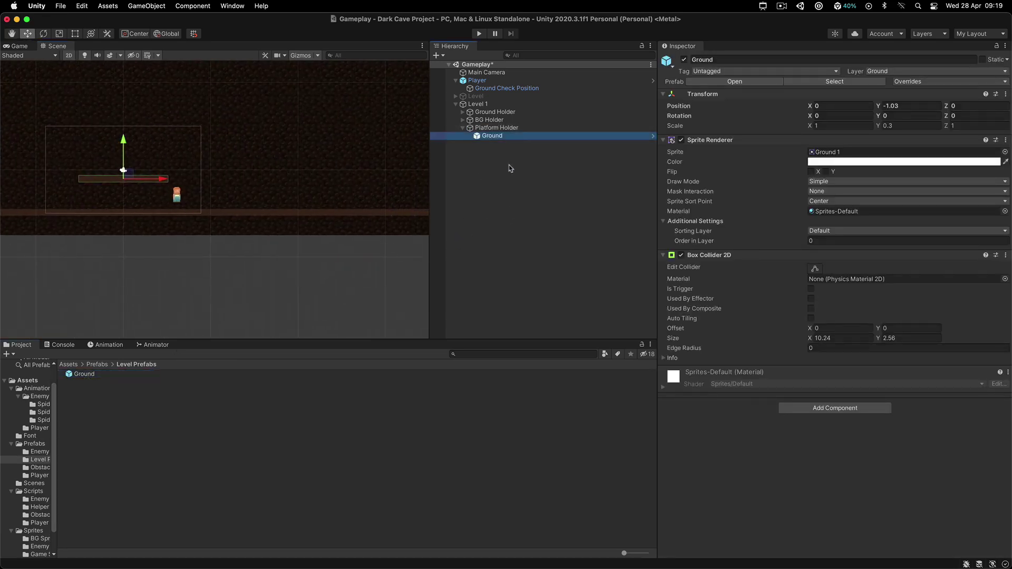
pyautogui.press('Return')
pyautogui.write('Platform')
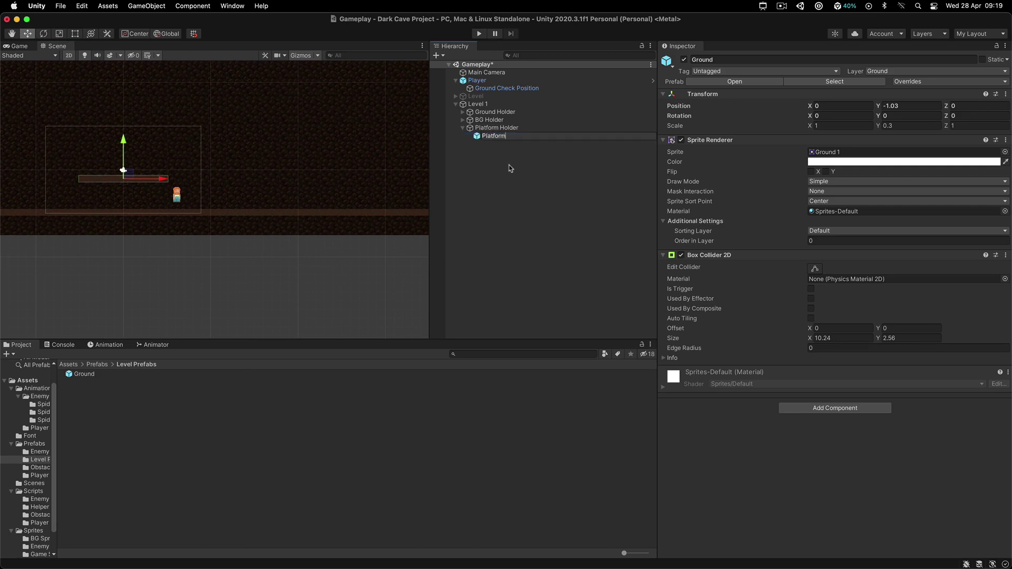
pyautogui.press('Return')
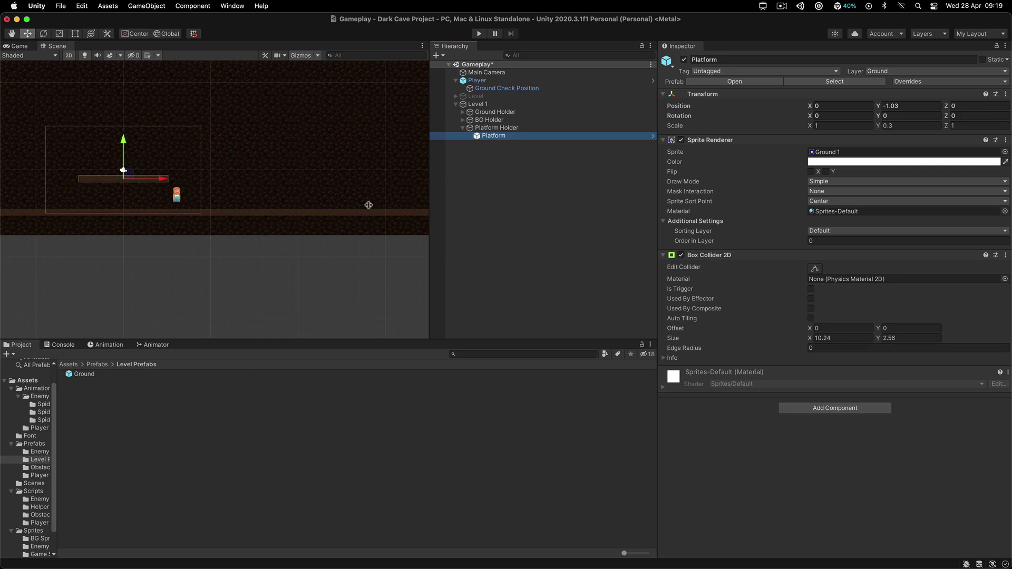
pyautogui.click(939, 84)
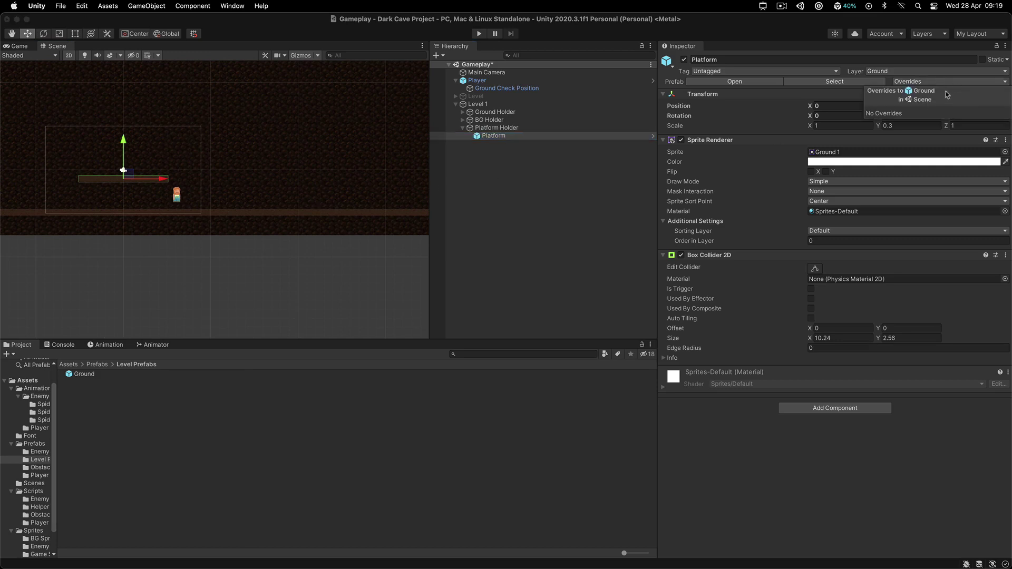
pyautogui.click(501, 149)
pyautogui.rightClick(493, 138)
pyautogui.click(446, 141)
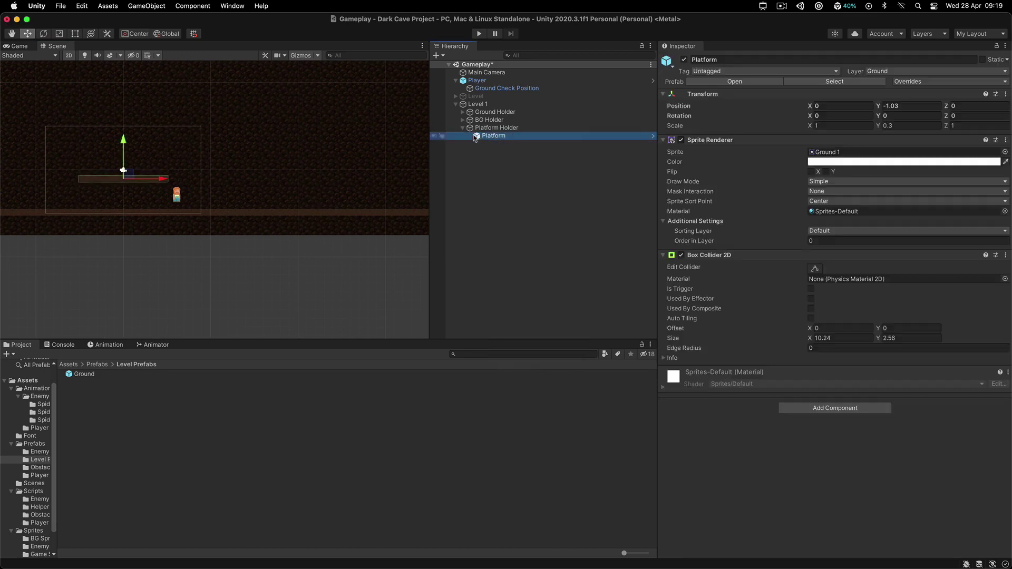
# Step: Shrink Platform to an X scale of about 0.2 and place it just above the ground at about X 12.7, Y -3.65
pyautogui.moveTo(165, 179); pyautogui.dragTo(200, 183)
pyautogui.scroll(3, 298, 180)
pyautogui.press('t')
pyautogui.press('w')
pyautogui.scroll(-3, 229, 194)
pyautogui.moveTo(256, 198); pyautogui.dragTo(204, 208, button='middle')
# Step: Duplicate the small platform, place the copy one step higher at about X 15.3, Y -2.69, and save the scene
pyautogui.press('super+d')
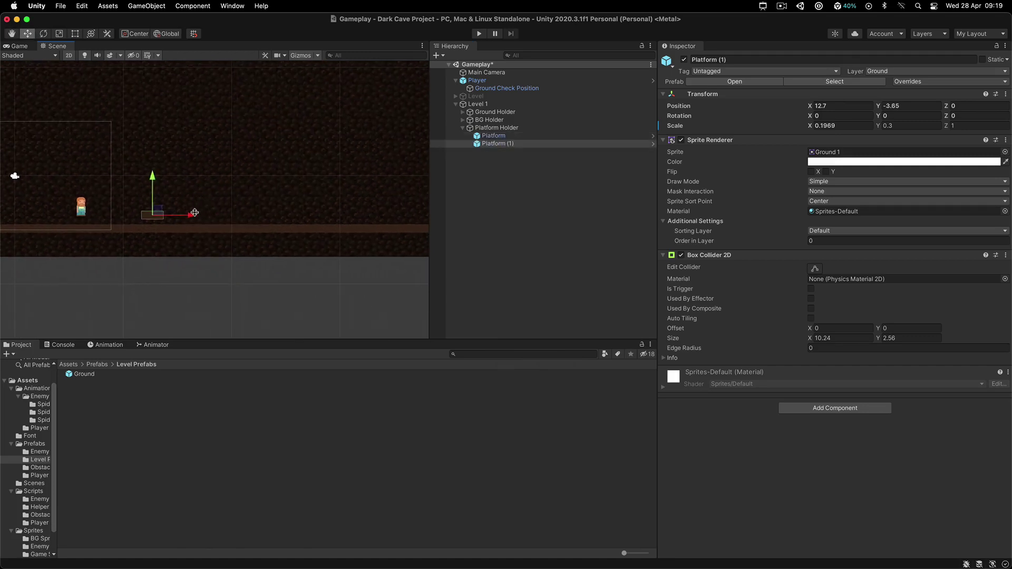
pyautogui.moveTo(201, 210); pyautogui.dragTo(218, 219)
pyautogui.click(493, 145)
pyautogui.moveTo(183, 182); pyautogui.dragTo(183, 170)
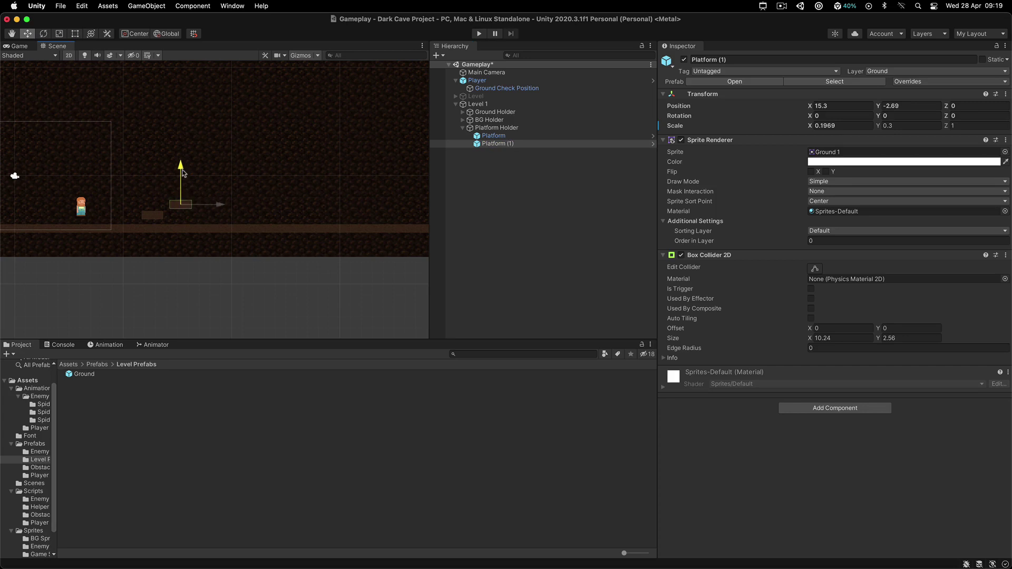
pyautogui.press('super+s')
# Step: Duplicate the upper small platform and move the copy further along the level to about X 26.15, Y -2.75
pyautogui.scroll(-4, 189, 194)
pyautogui.moveTo(305, 195)
pyautogui.mouseDown(button='middle')
pyautogui.moveTo(257, 194)
pyautogui.moveTo(298, 190)
pyautogui.mouseUp(button='middle')
pyautogui.scroll(2, 210, 184)
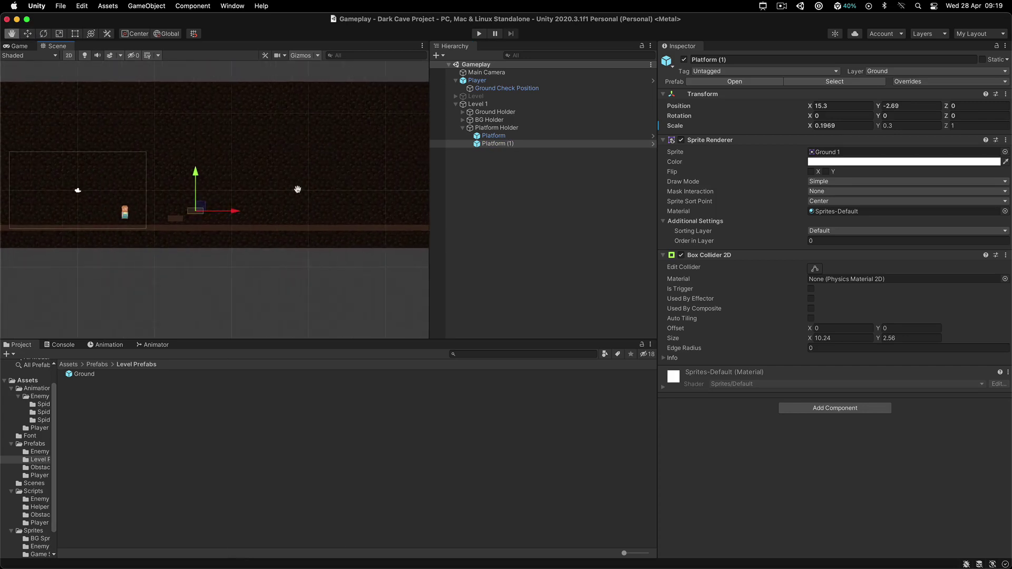
pyautogui.press('super+d')
pyautogui.moveTo(256, 223); pyautogui.dragTo(165, 229, button='middle')
pyautogui.moveTo(145, 215); pyautogui.dragTo(229, 216)
pyautogui.moveTo(189, 182)
pyautogui.mouseDown()
pyautogui.moveTo(190, 171)
pyautogui.moveTo(190, 180)
pyautogui.mouseUp()
# Step: Stretch the third platform into a long one with an X scale of about 0.94
pyautogui.press('t')
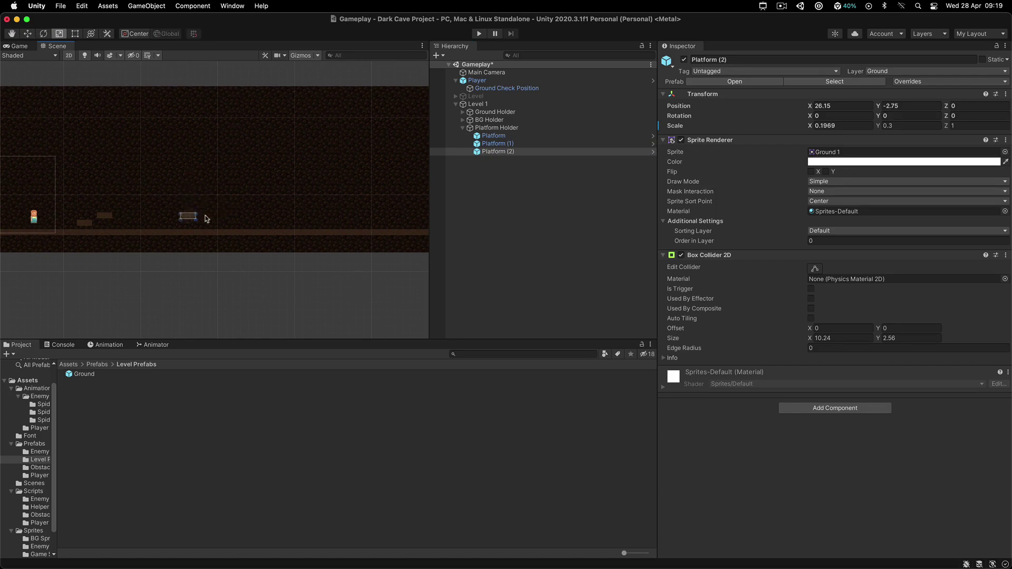
pyautogui.scroll(3, 205, 216)
pyautogui.moveTo(189, 218); pyautogui.dragTo(281, 216)
pyautogui.scroll(-2, 235, 229)
# Step: Duplicate the long platform, move the copy to about X 42.16 and raise it above the original, then save the scene and deselect
pyautogui.press('super+d')
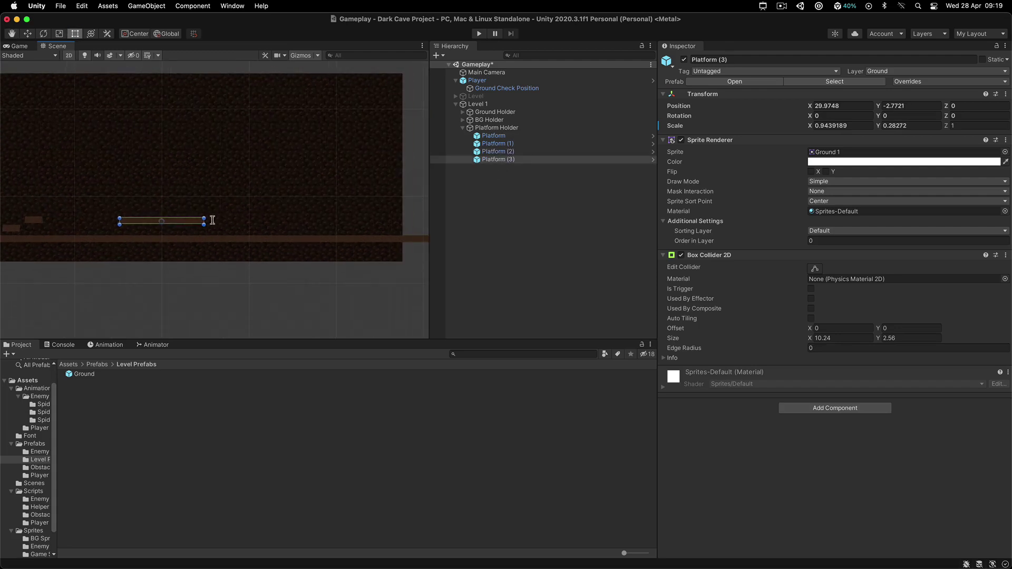
pyautogui.press('w')
pyautogui.moveTo(203, 222); pyautogui.dragTo(309, 223)
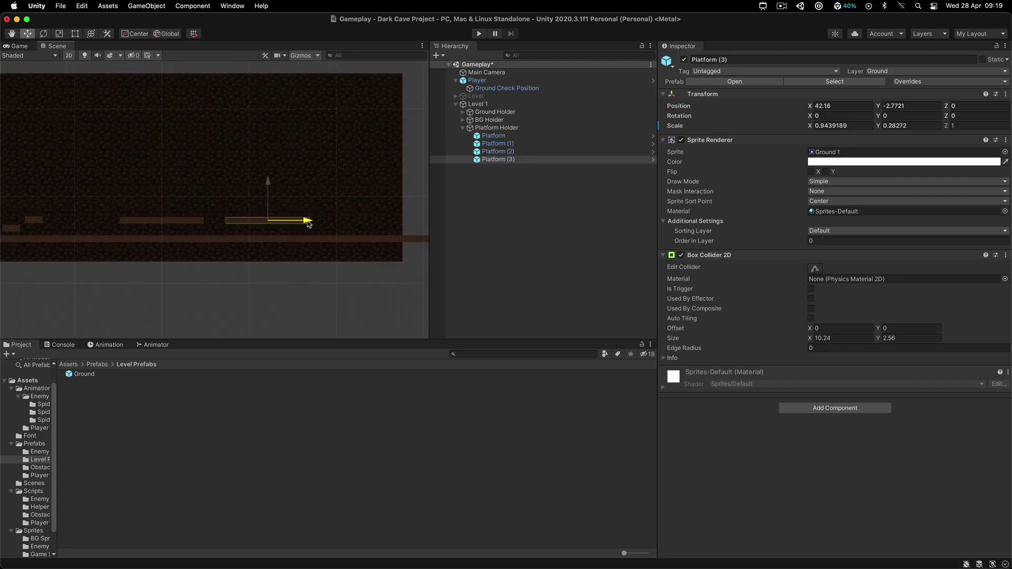
pyautogui.click(271, 181)
pyautogui.click(278, 224)
pyautogui.moveTo(269, 189); pyautogui.dragTo(271, 171)
pyautogui.scroll(-3, 266, 179)
pyautogui.click(123, 276)
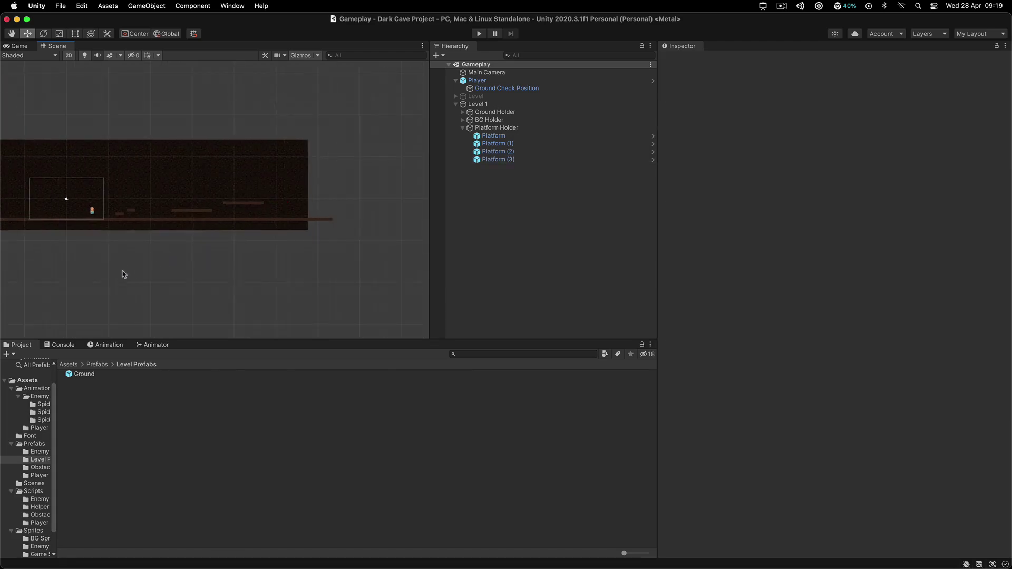
pyautogui.scroll(-2, 273, 249)
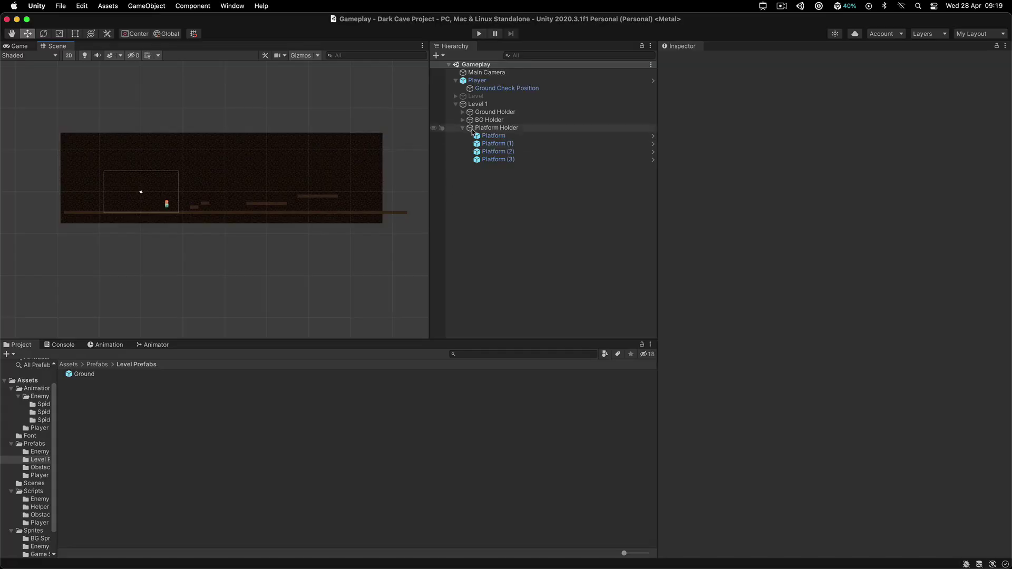
# Step: Collapse Platform Holder, create an empty child named Wall Holder under Level 1, and save the scene
pyautogui.click(463, 129)
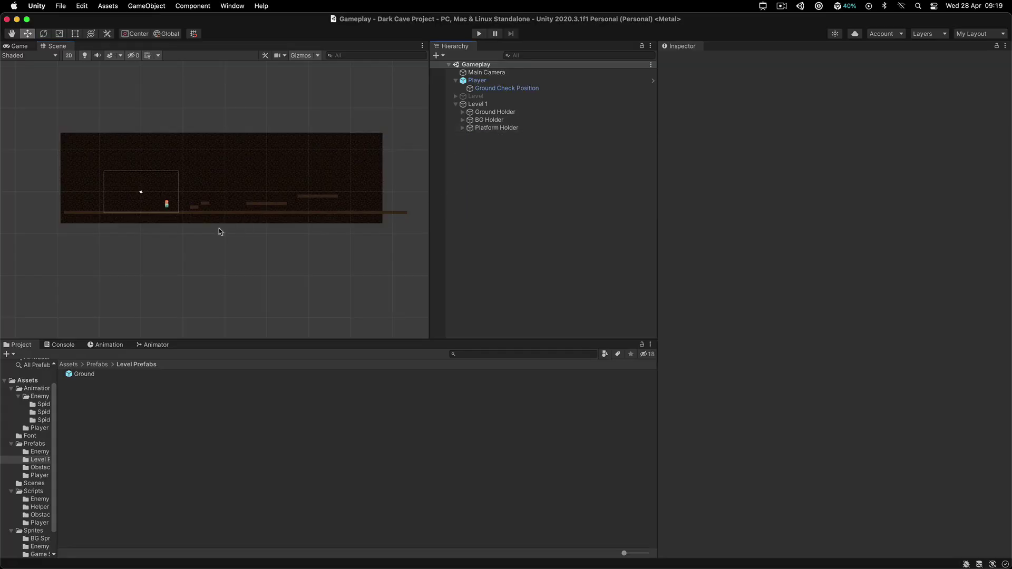
pyautogui.scroll(2, 146, 219)
pyautogui.scroll(-3, 145, 219)
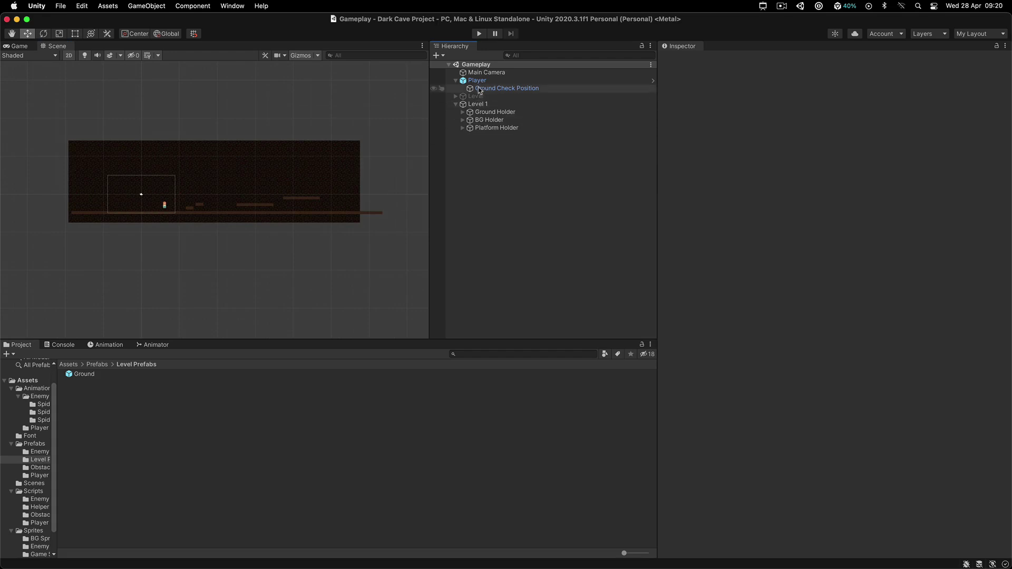
pyautogui.rightClick(471, 104)
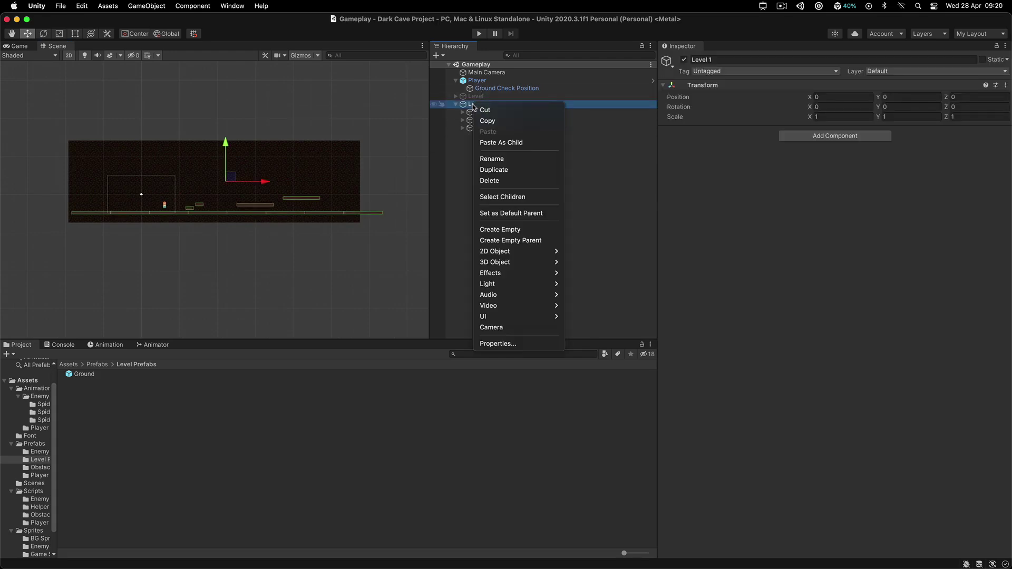
pyautogui.click(517, 230)
pyautogui.write('Wall Hold')
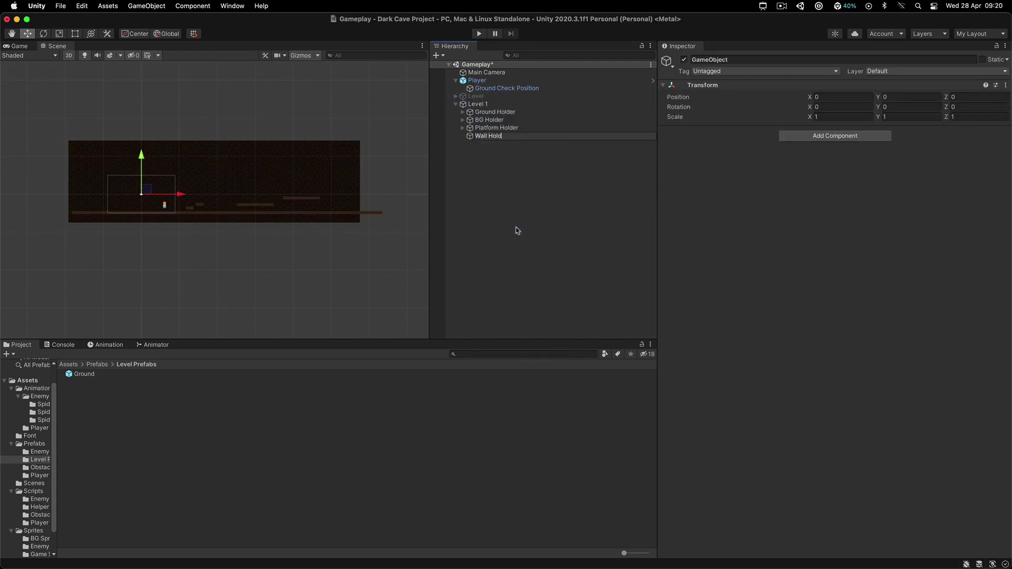
pyautogui.write('er')
pyautogui.press('Return')
pyautogui.scroll(2, 231, 214)
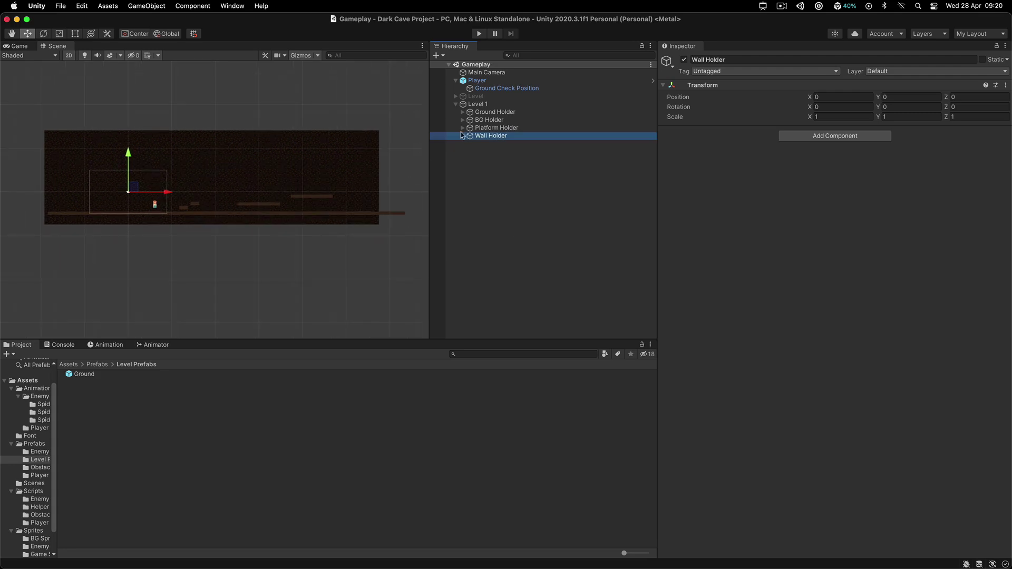
# Step: Add the Ground prefab to Wall Holder and move it near the level's start at about X -11.35, Y -1.72
pyautogui.moveTo(85, 374); pyautogui.dragTo(491, 136)
pyautogui.moveTo(241, 214); pyautogui.dragTo(344, 237, button='middle')
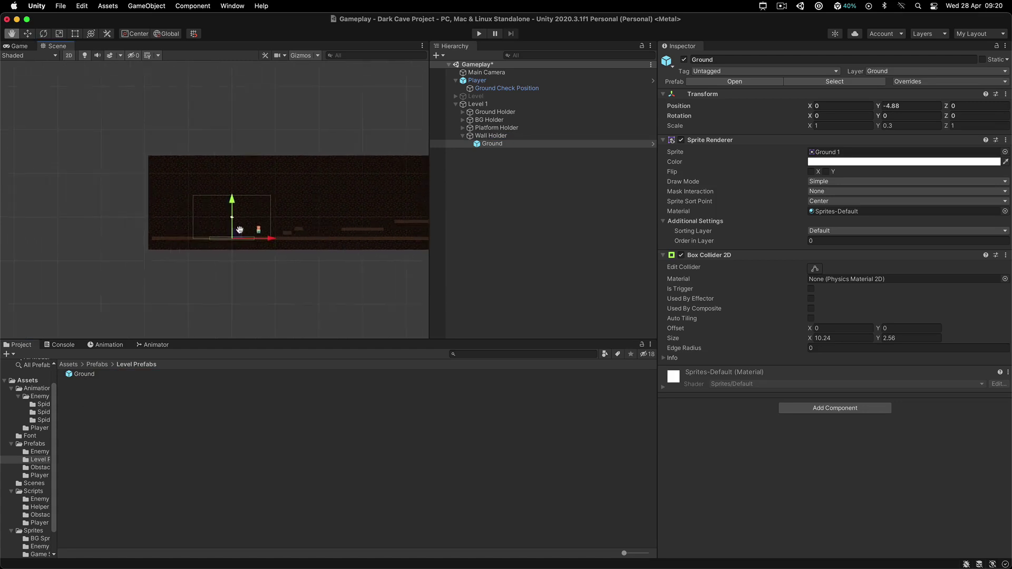
pyautogui.scroll(4, 316, 227)
pyautogui.moveTo(207, 217); pyautogui.dragTo(207, 187)
pyautogui.moveTo(245, 226); pyautogui.dragTo(136, 225)
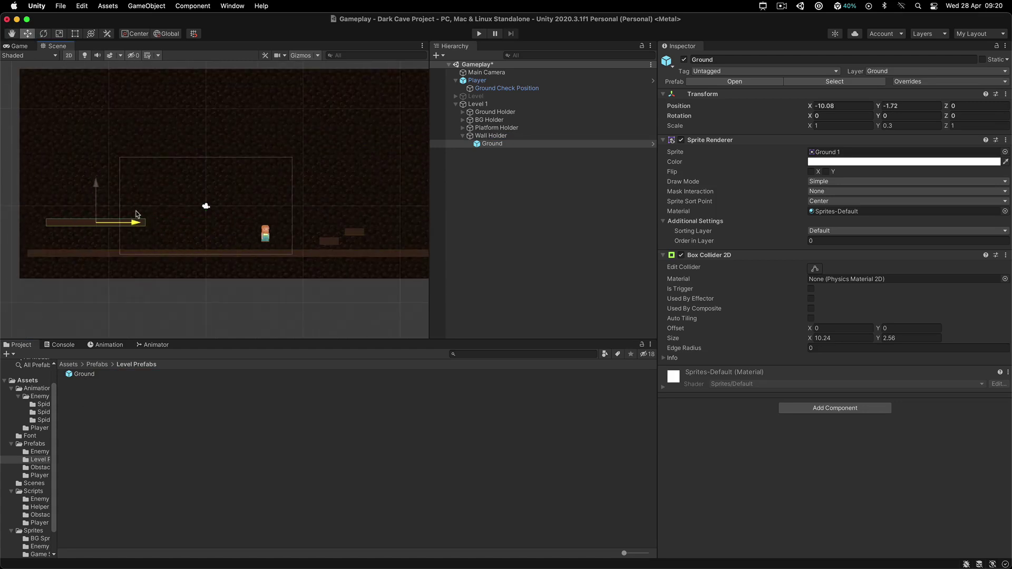
pyautogui.moveTo(206, 208); pyautogui.dragTo(315, 233, button='middle')
# Step: Set the wall piece's Z rotation to 90 and raise it to about Y -0.64
pyautogui.click(987, 115)
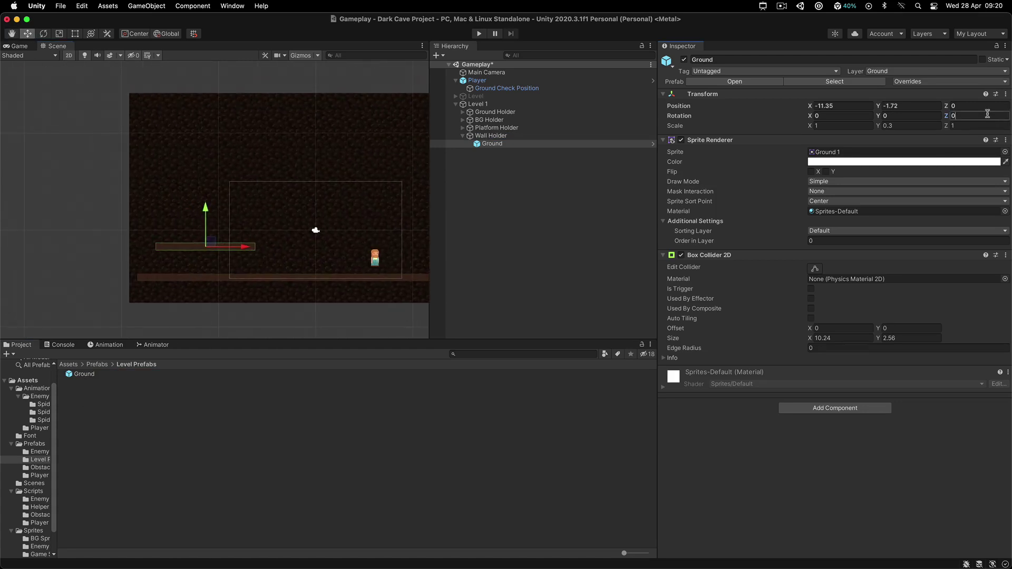
pyautogui.write('180')
pyautogui.write('90')
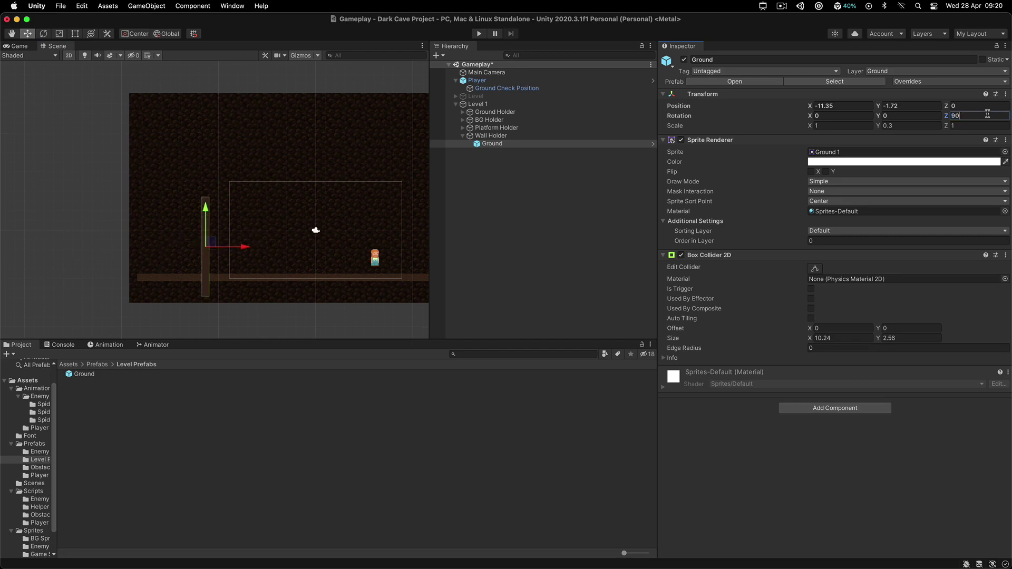
pyautogui.press('Return')
pyautogui.scroll(3, 239, 213)
pyautogui.moveTo(184, 230); pyautogui.dragTo(183, 211)
# Step: Set the wall piece's Order in Layer to -1 and check how it overlaps the ground strip
pyautogui.moveTo(225, 289)
pyautogui.mouseDown(button='middle')
pyautogui.moveTo(209, 227)
pyautogui.moveTo(220, 279)
pyautogui.mouseUp(button='middle')
pyautogui.scroll(3, 194, 257)
pyautogui.press('w')
pyautogui.click(184, 258)
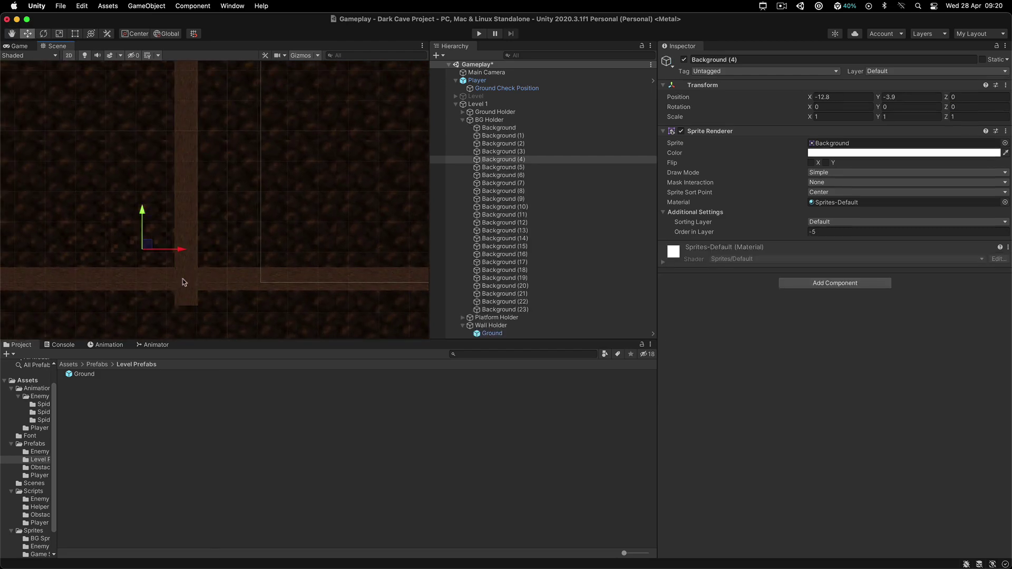
pyautogui.click(190, 290)
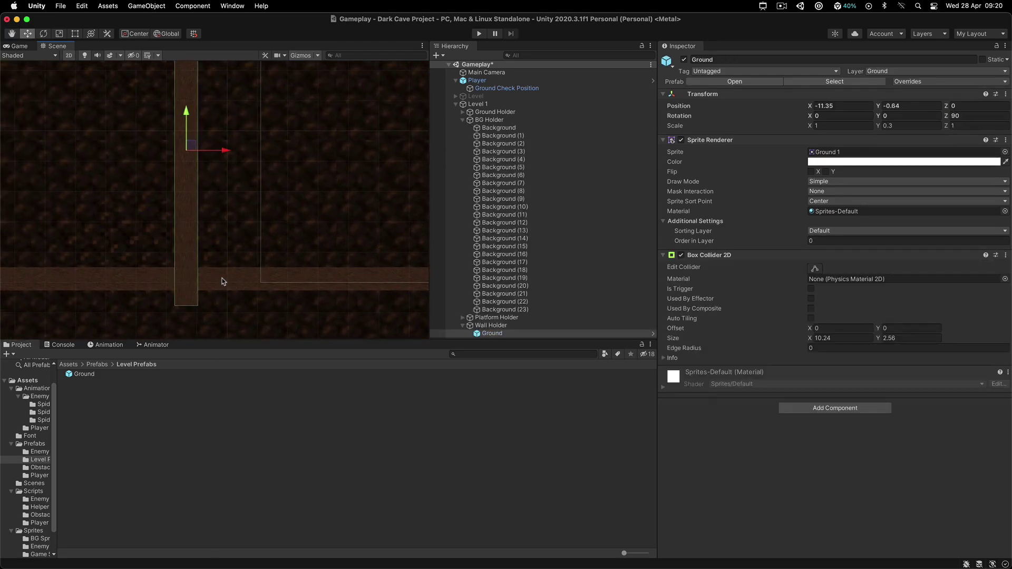
pyautogui.click(816, 241)
pyautogui.click(168, 254)
pyautogui.click(193, 284)
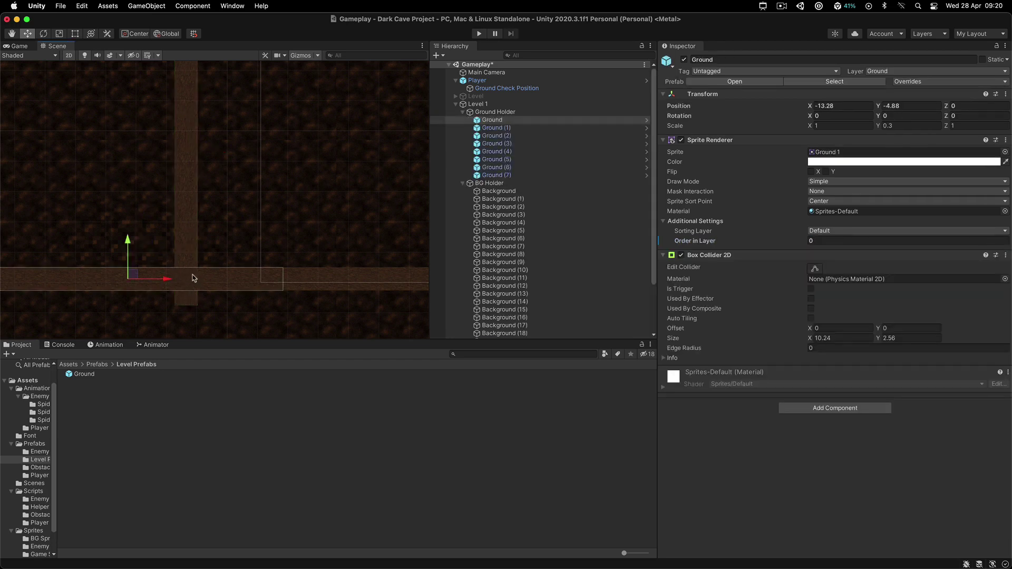
# Step: Reselect the wall piece and raise it slightly so its lower end meets the ground strip
pyautogui.click(183, 242)
pyautogui.scroll(-5, 191, 208)
pyautogui.moveTo(207, 203); pyautogui.dragTo(191, 228, button='middle')
pyautogui.press('w')
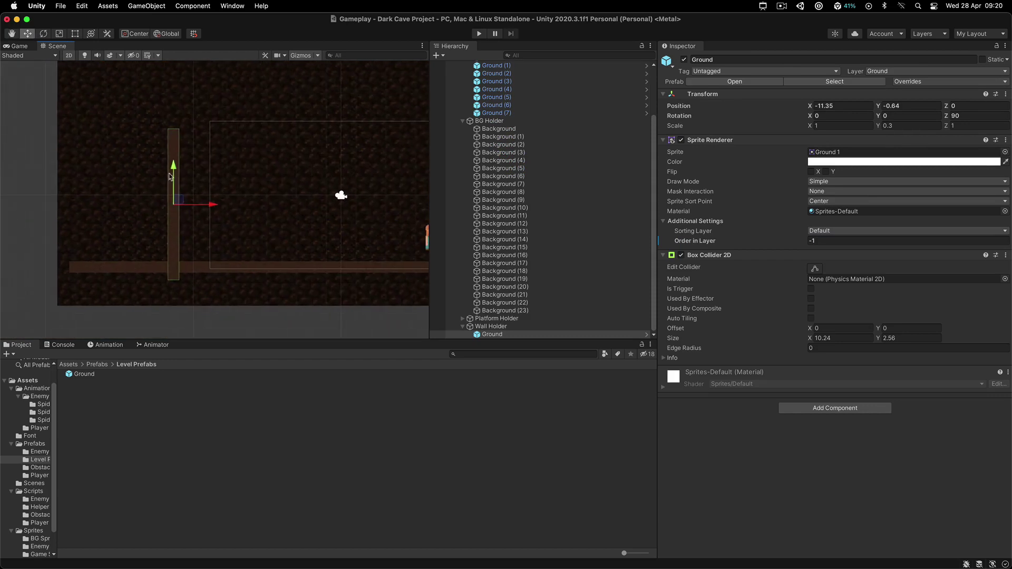
pyautogui.moveTo(187, 181); pyautogui.dragTo(188, 171)
# Step: Duplicate the wall piece and stack the copy above it at about Y 9.3, reaching past the background's upper edge
pyautogui.moveTo(196, 186); pyautogui.dragTo(174, 214, button='middle')
pyautogui.press('super+d')
pyautogui.moveTo(161, 208); pyautogui.dragTo(159, 84)
pyautogui.moveTo(169, 93); pyautogui.dragTo(157, 147, button='middle')
pyautogui.moveTo(150, 140); pyautogui.dragTo(150, 137)
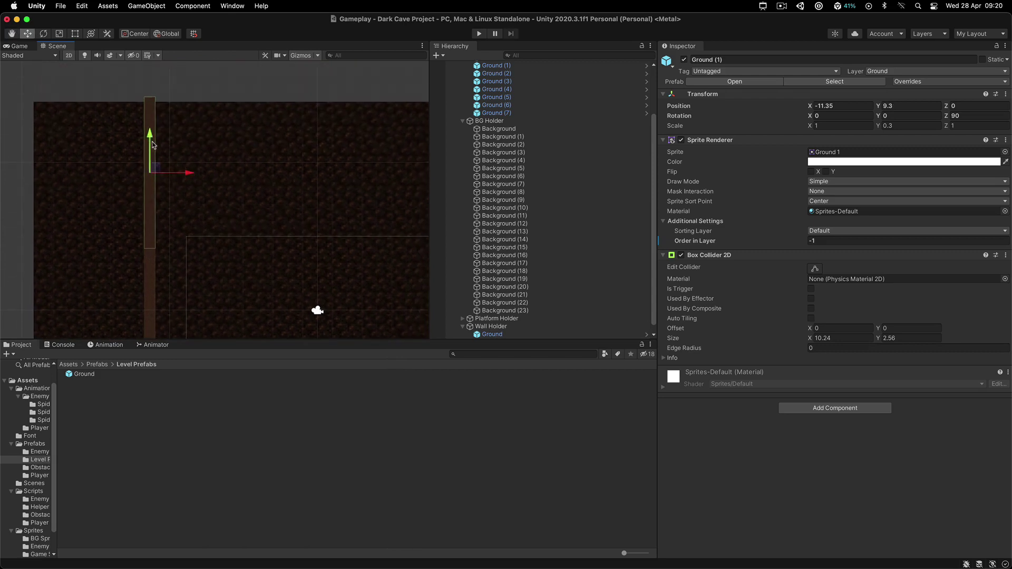
pyautogui.scroll(-2, 152, 146)
pyautogui.moveTo(183, 154); pyautogui.dragTo(176, 189, button='middle')
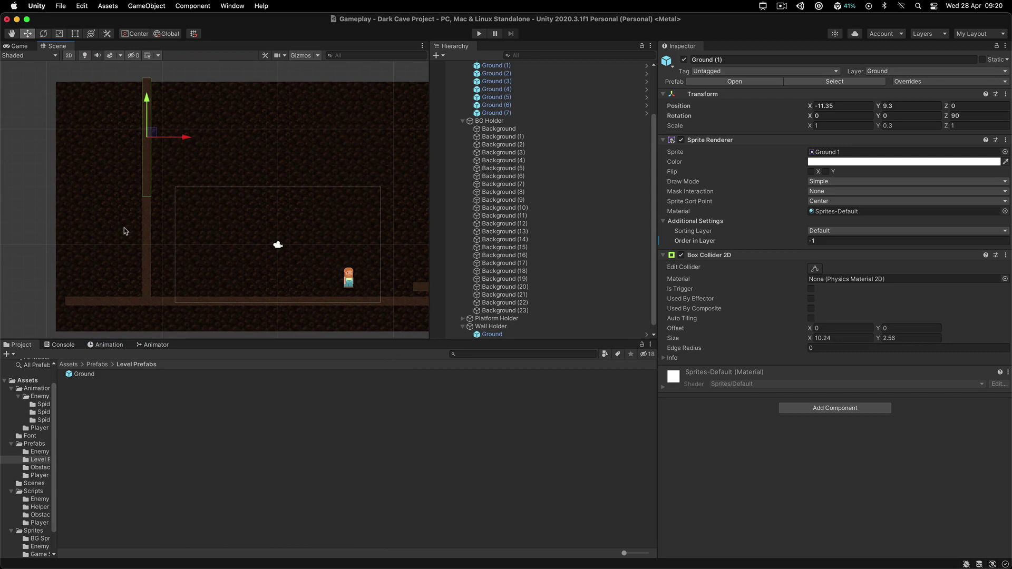
# Step: Collapse the ground and background groups and rename the two pieces in Wall Holder to Wall and Wall 1
pyautogui.click(462, 120)
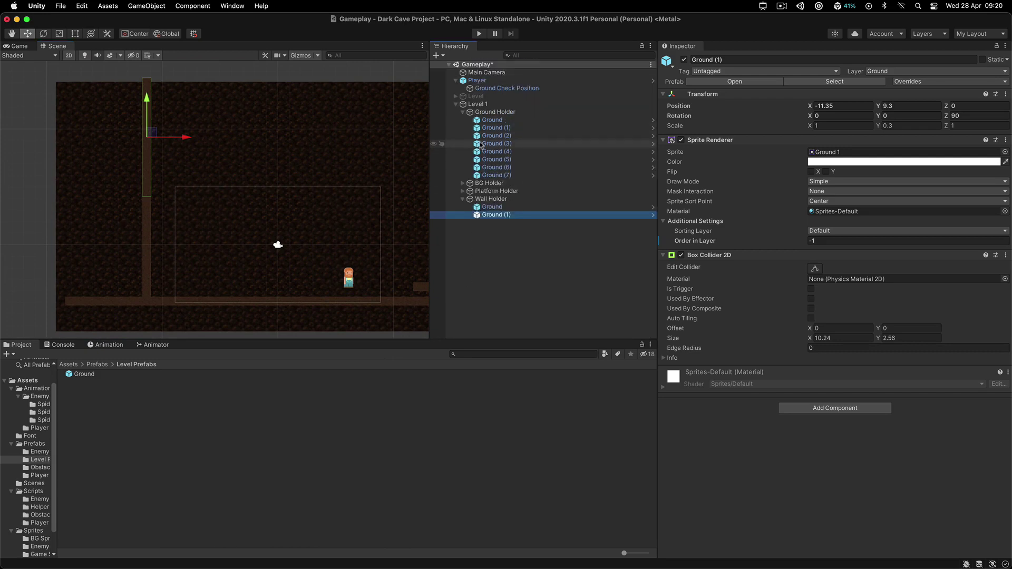
pyautogui.click(463, 113)
pyautogui.click(488, 144)
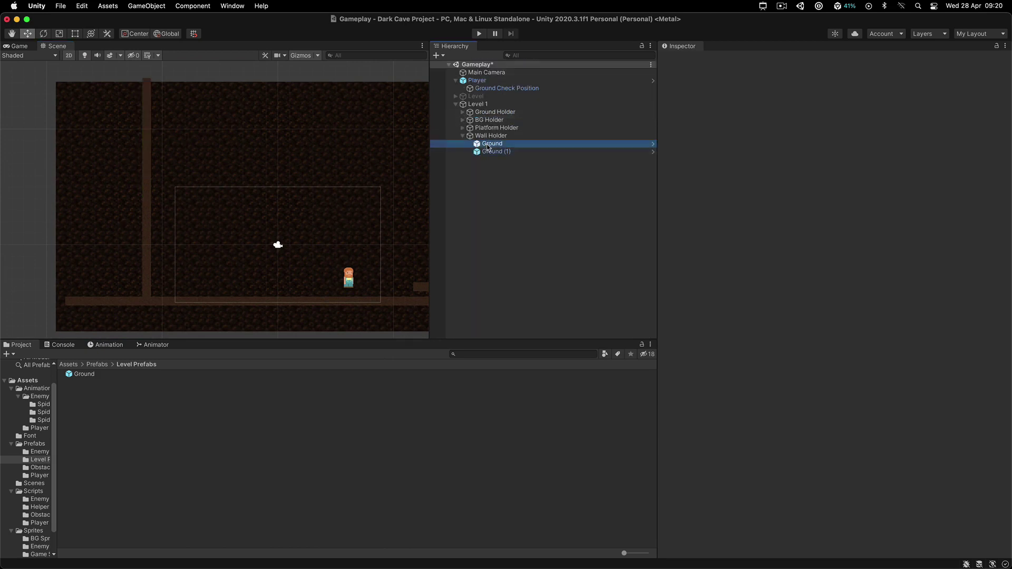
pyautogui.keyDown('shift'); pyautogui.click(491, 152); pyautogui.keyUp('shift')
pyautogui.click(500, 144)
pyautogui.press('Return')
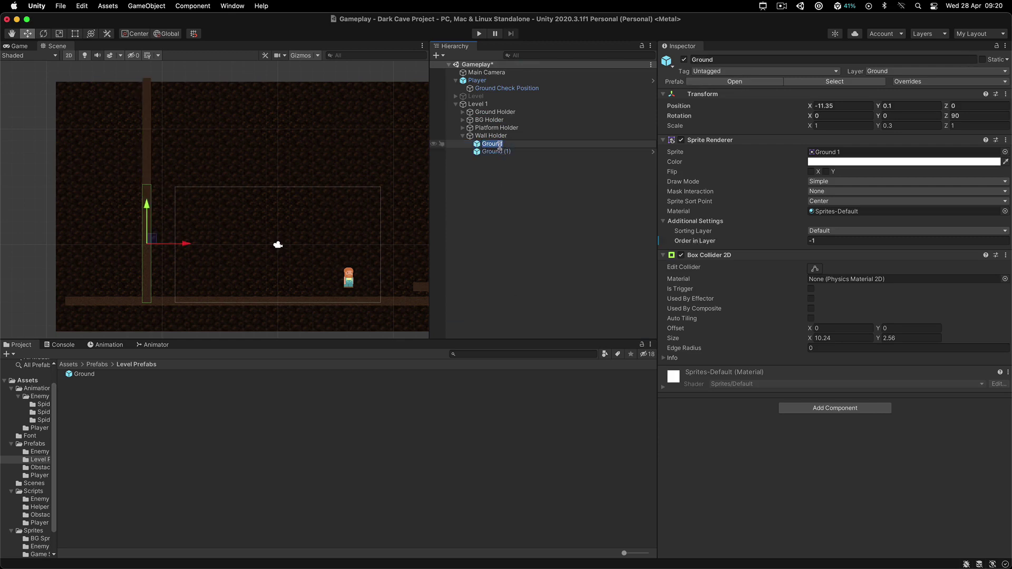
pyautogui.write('Wall')
pyautogui.click(500, 148)
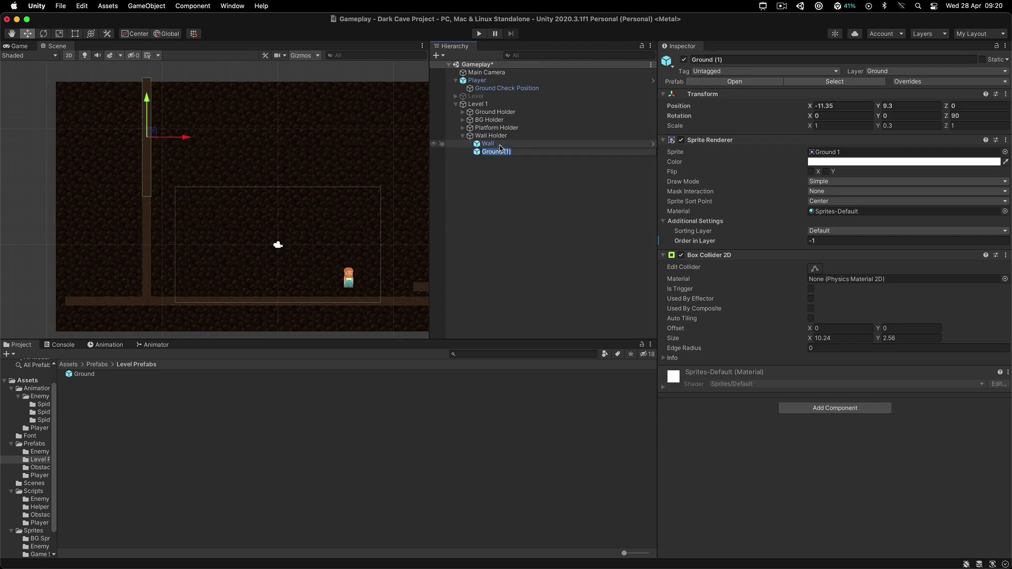
pyautogui.write('Wall 1')
pyautogui.press('Return')
# Step: Assign both wall pieces to the Default layer and review the prefab overrides on Wall
pyautogui.keyDown('shift'); pyautogui.click(495, 144); pyautogui.keyUp('shift')
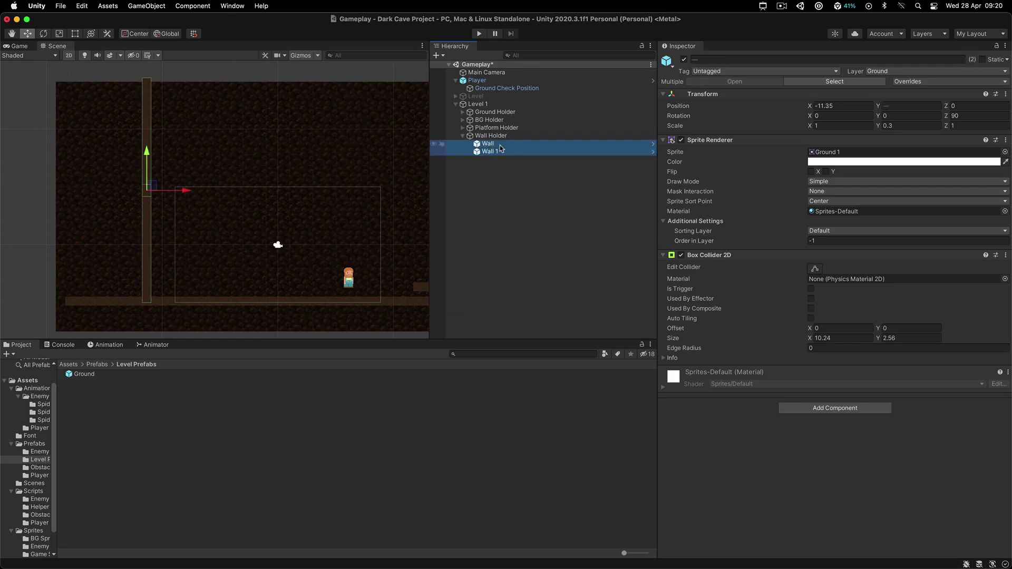
pyautogui.click(895, 74)
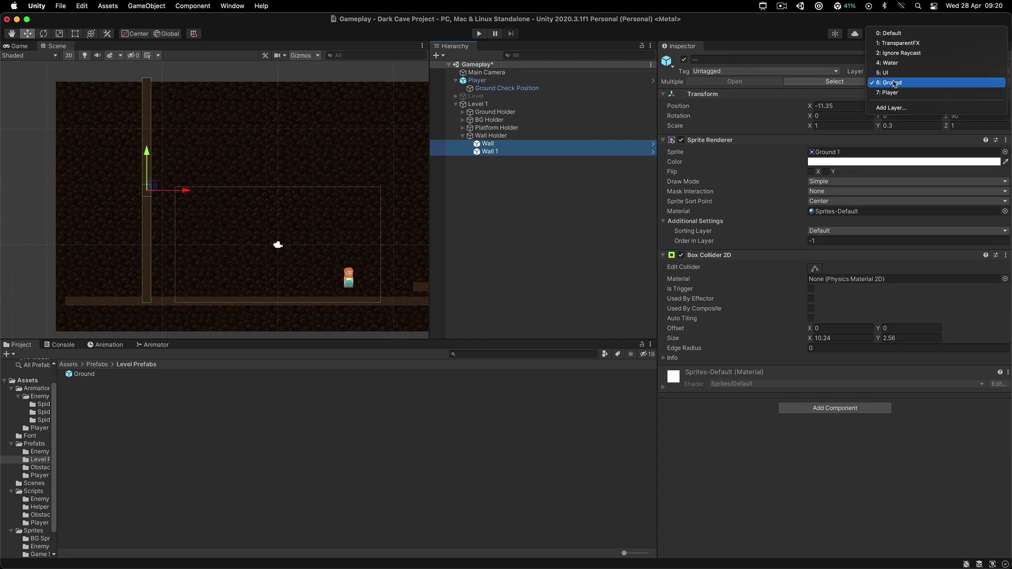
pyautogui.click(895, 34)
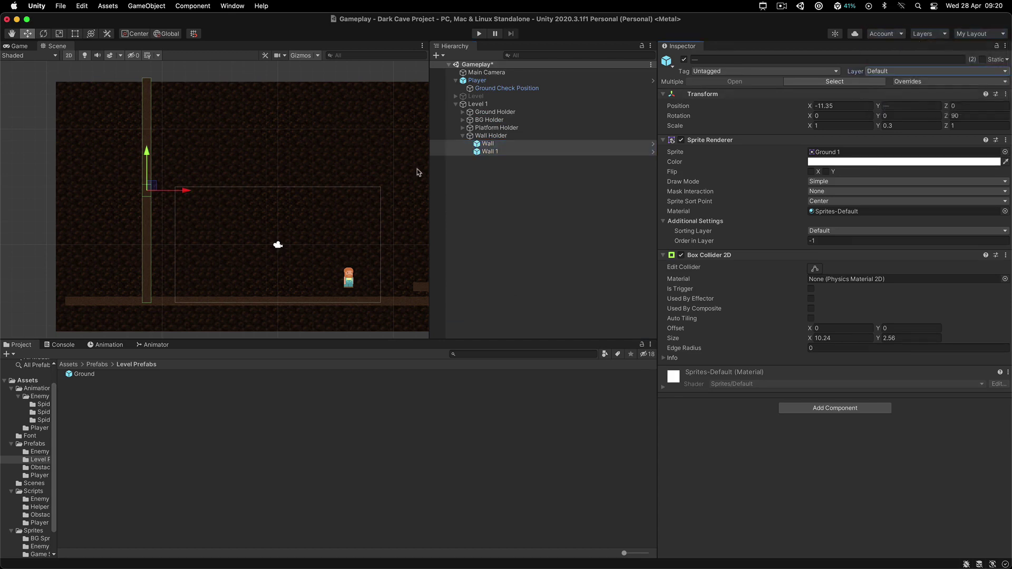
pyautogui.click(505, 144)
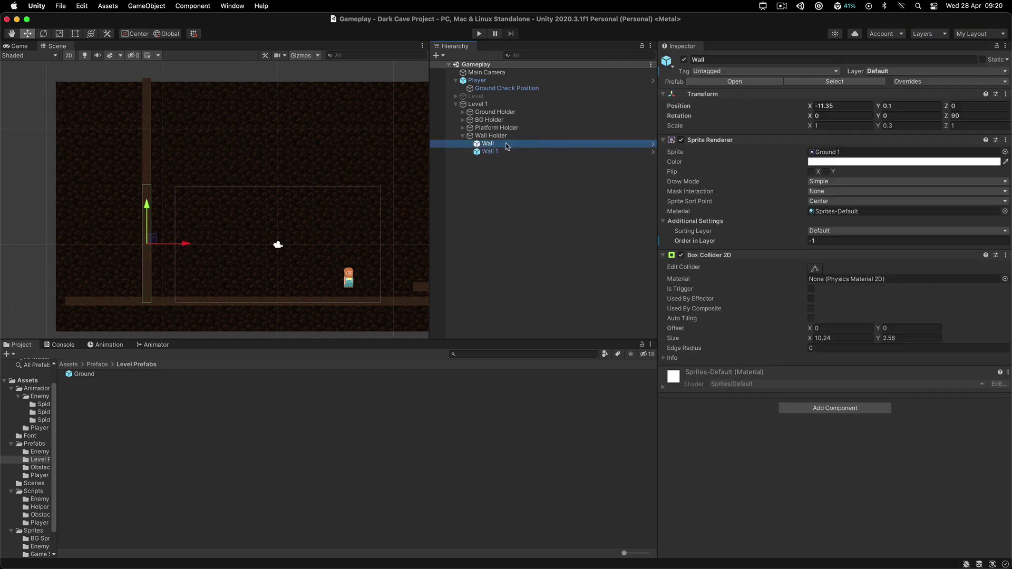
pyautogui.click(905, 83)
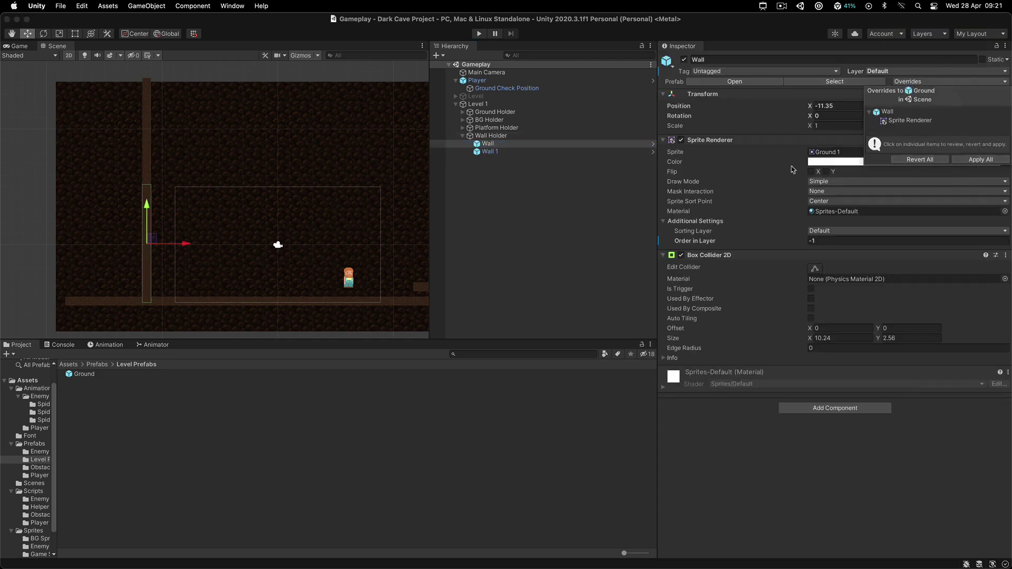
pyautogui.click(531, 213)
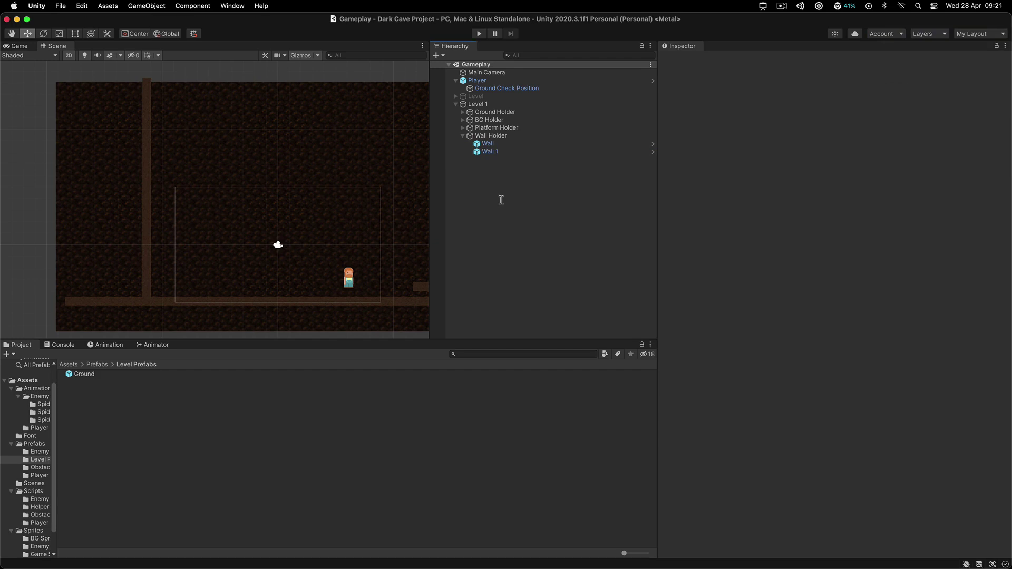
# Step: Duplicate Wall and Wall 1 together and move the copies to about X 55.33, near the far end of the background
pyautogui.click(490, 144)
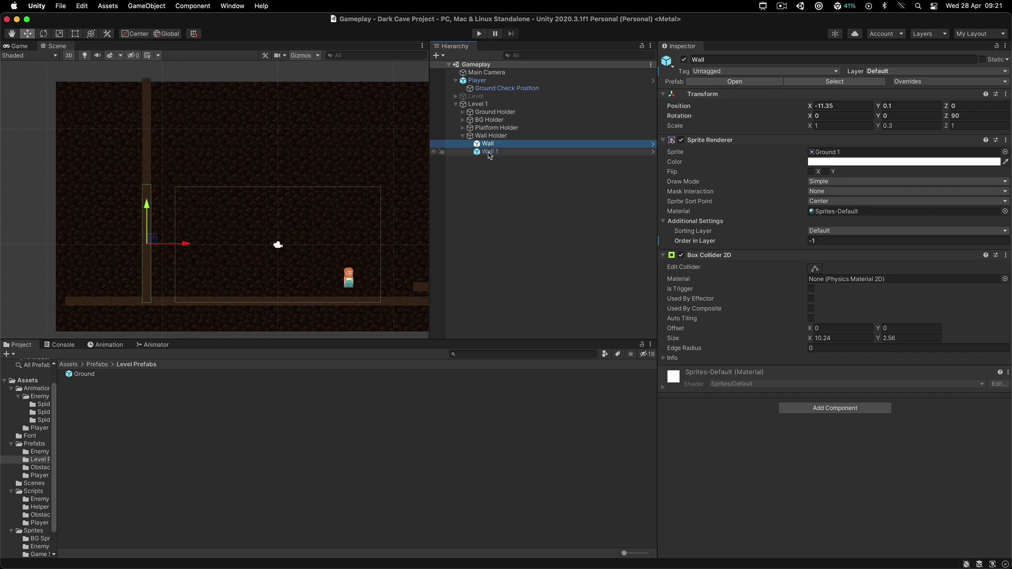
pyautogui.click(912, 74)
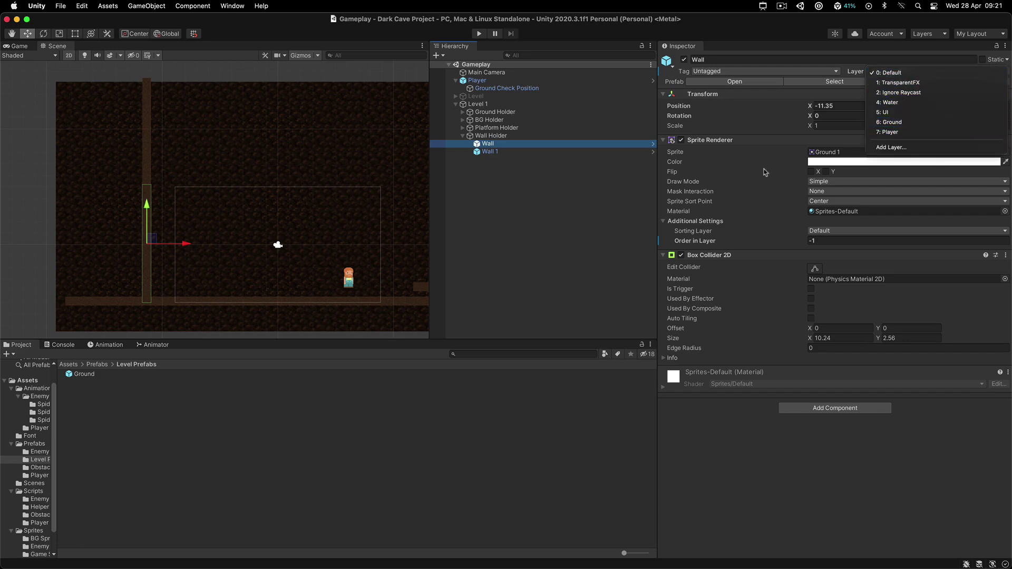
pyautogui.click(464, 245)
pyautogui.keyDown('shift'); pyautogui.click(487, 153); pyautogui.keyUp('shift')
pyautogui.scroll(-5, 129, 180)
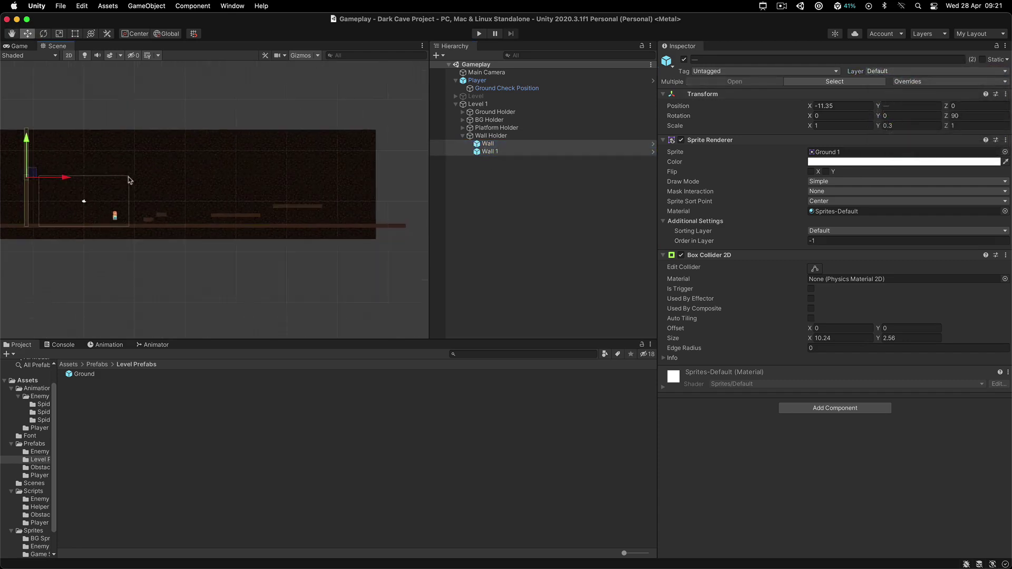
pyautogui.press('super+d')
pyautogui.moveTo(78, 179); pyautogui.dragTo(400, 194)
pyautogui.scroll(5, 399, 196)
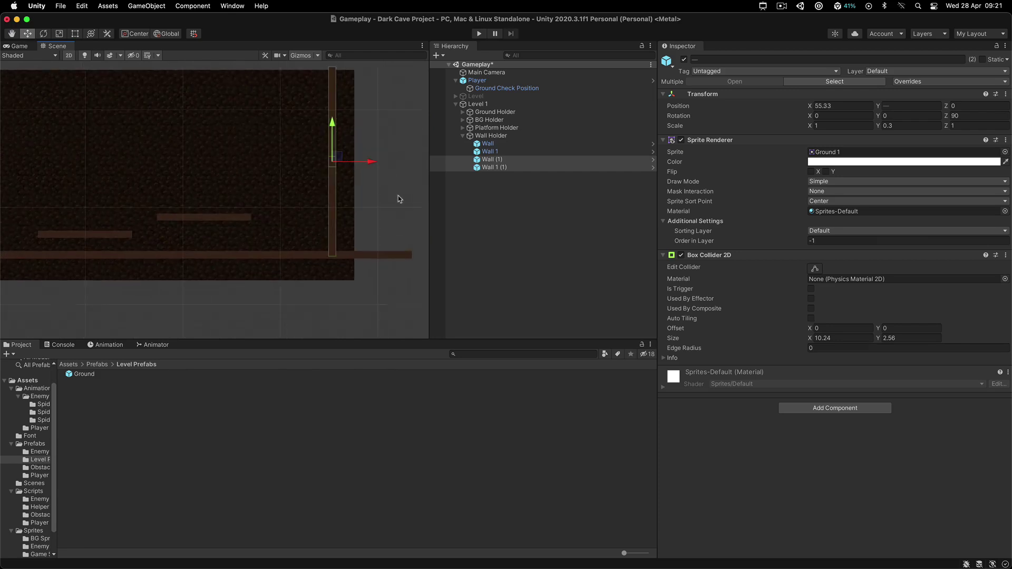
pyautogui.scroll(-2, 339, 188)
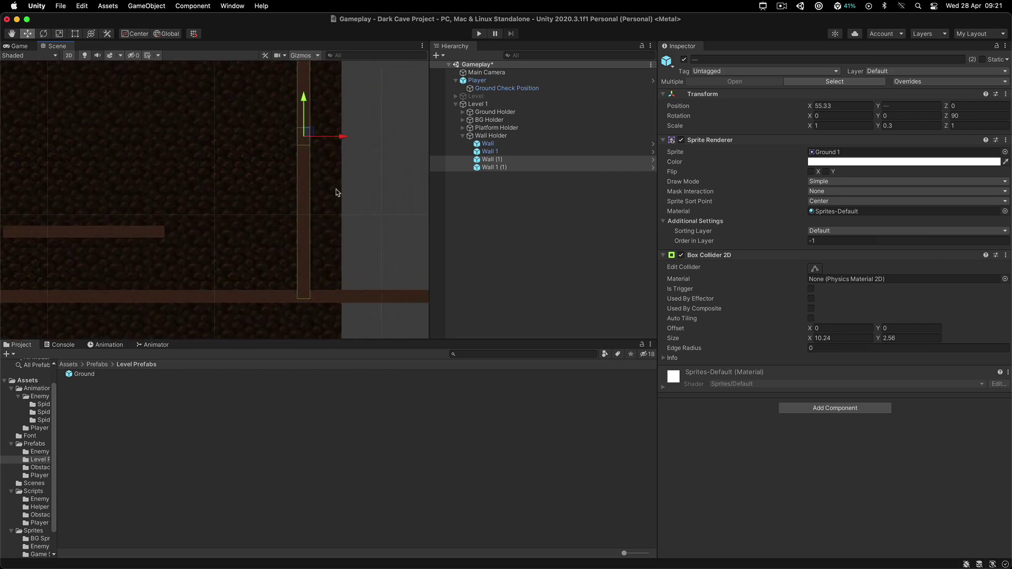
# Step: Delete the upper wall copy at the level's far end and raise the remaining one to about Y 3.52, leaving a gap above the ground
pyautogui.click(523, 219)
pyautogui.click(504, 160)
pyautogui.click(503, 167)
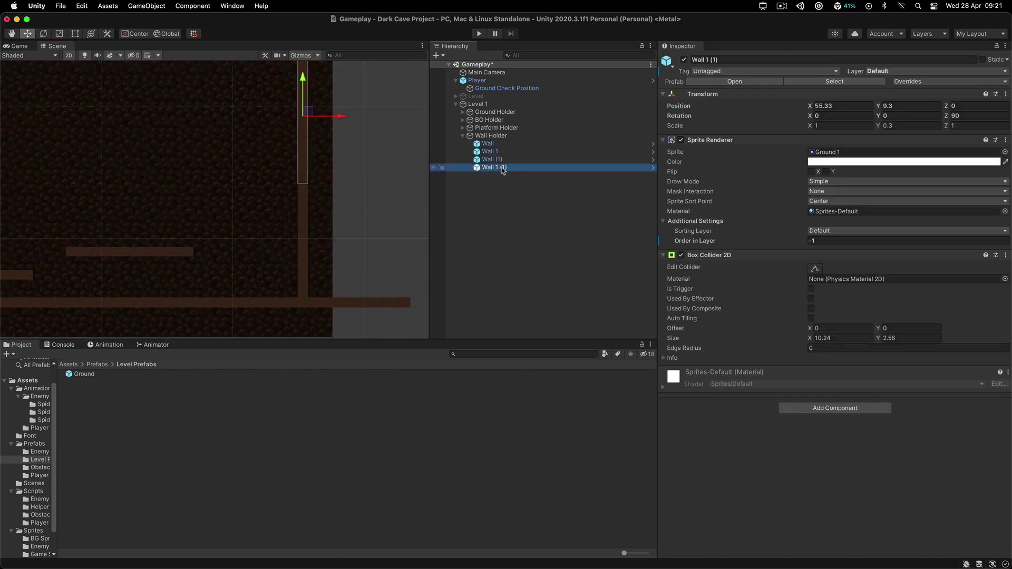
pyautogui.press('super+BackSpace')
pyautogui.click(488, 160)
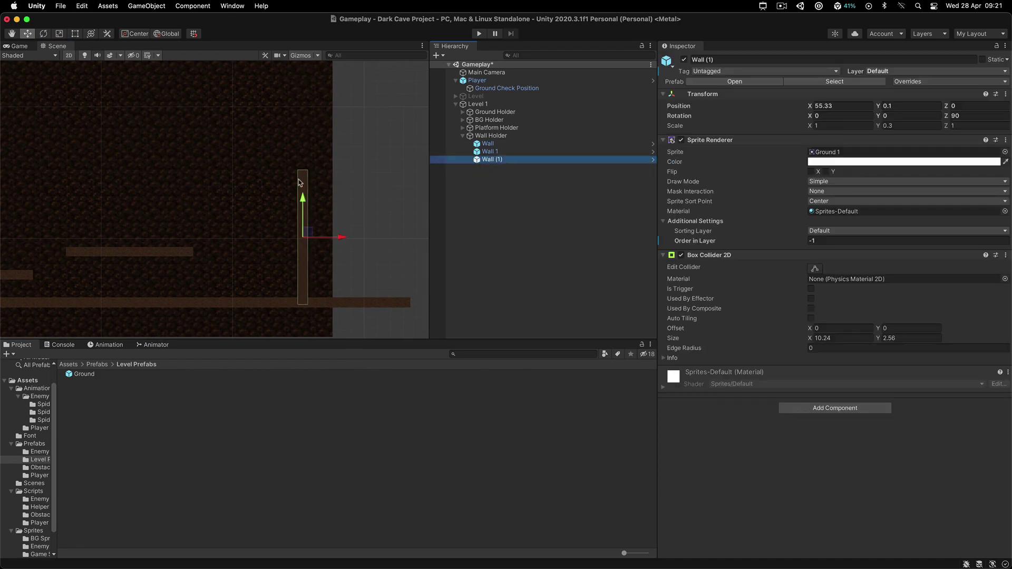
pyautogui.moveTo(304, 195); pyautogui.dragTo(314, 149)
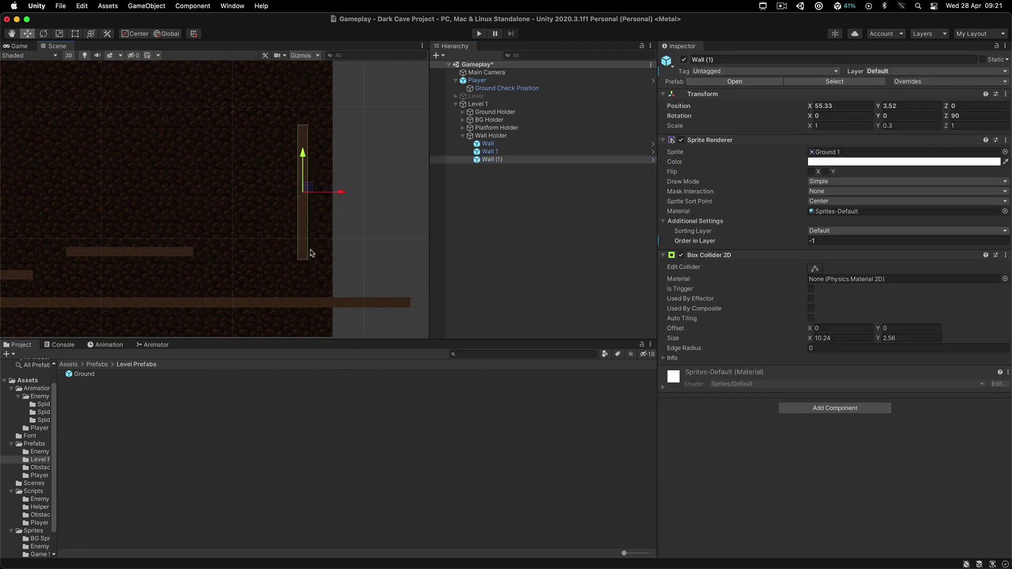
pyautogui.moveTo(309, 185); pyautogui.dragTo(300, 206, button='middle')
# Step: Stretch the far wall upward with the Rect tool to the background's upper edge, giving it an X scale of about 1.54
pyautogui.press('t')
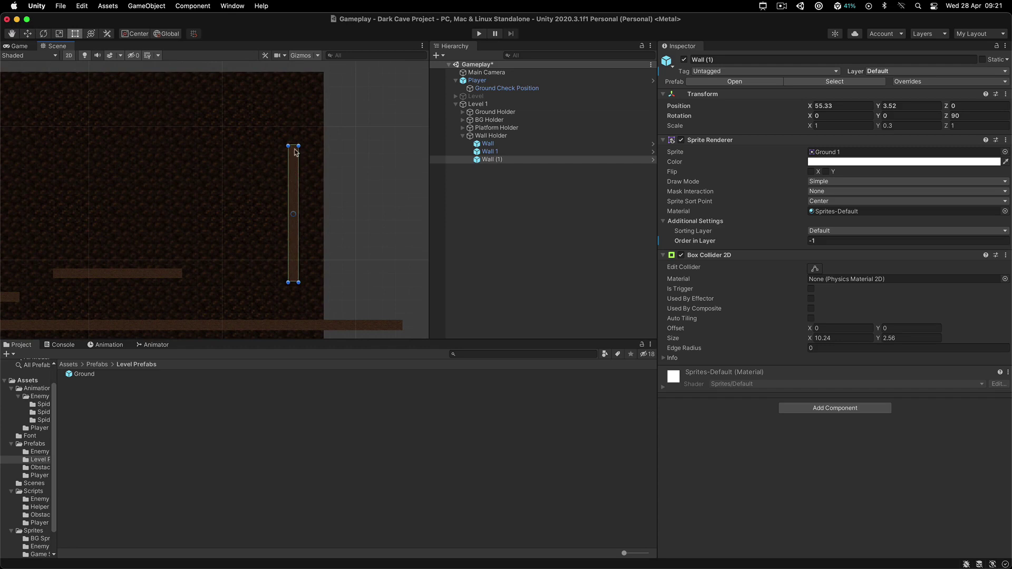
pyautogui.moveTo(295, 146); pyautogui.dragTo(295, 71)
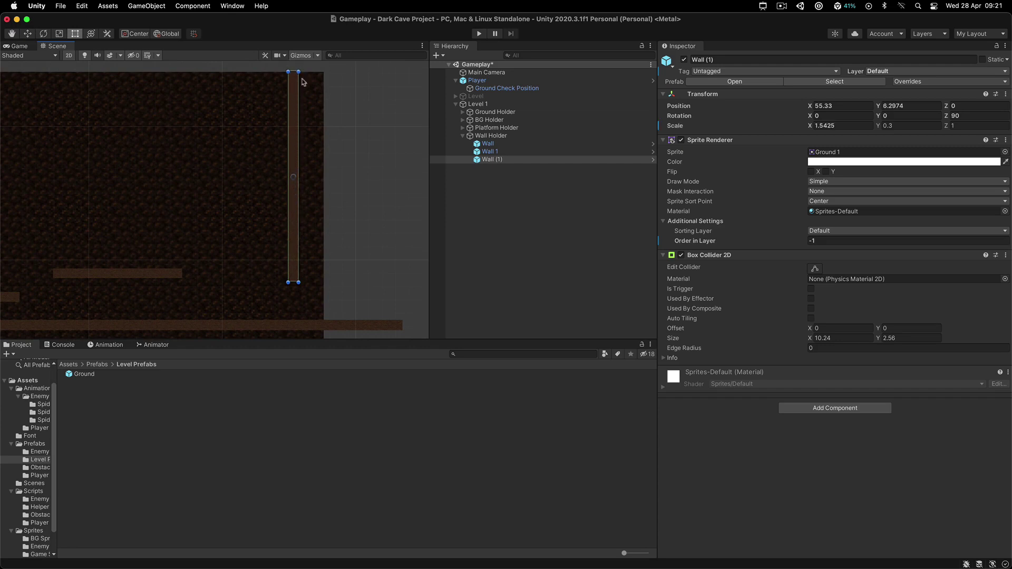
pyautogui.scroll(-2, 255, 226)
pyautogui.moveTo(255, 225); pyautogui.dragTo(254, 224, button='middle')
pyautogui.click(399, 242)
pyautogui.scroll(5, 291, 263)
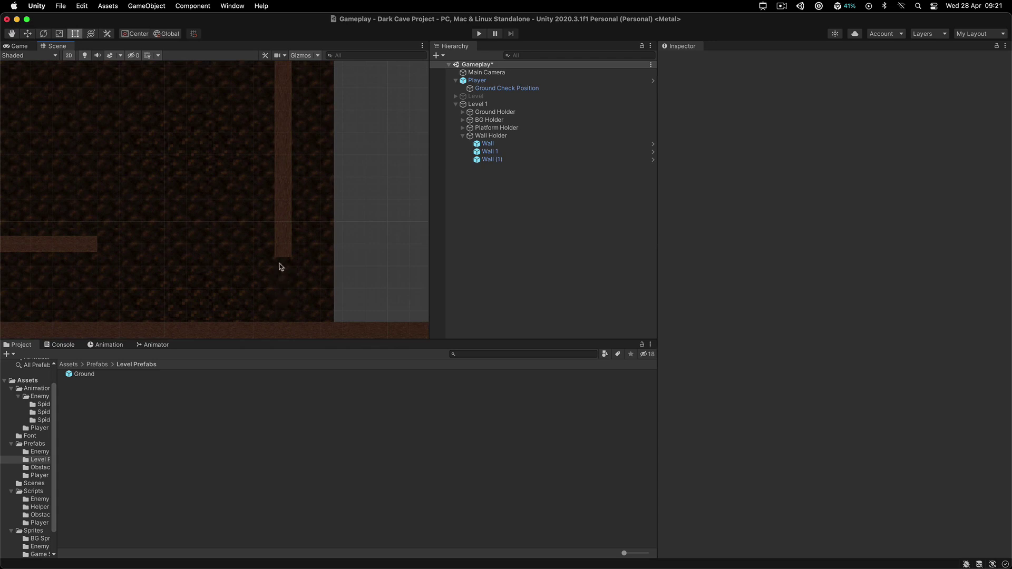
pyautogui.scroll(-5, 280, 273)
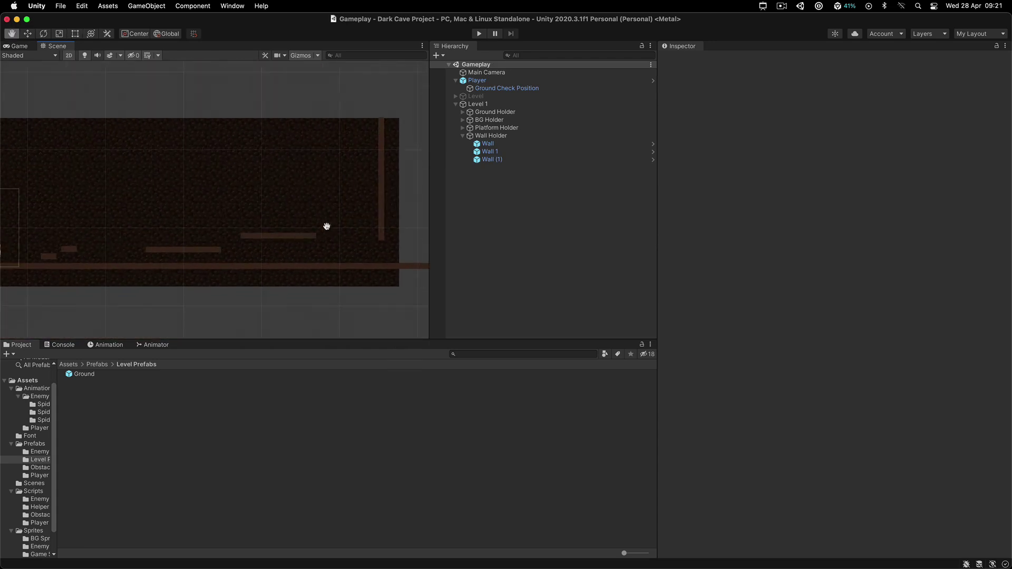
# Step: Save the scene and collapse the Wall Holder group
pyautogui.press('super+s')
pyautogui.click(463, 136)
pyautogui.scroll(-3, 369, 176)
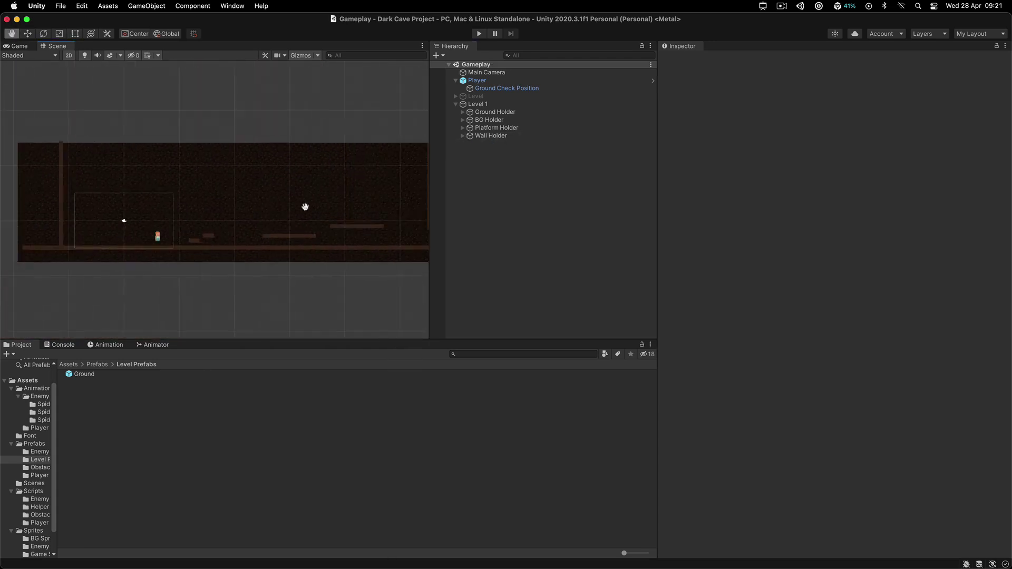
pyautogui.moveTo(205, 202); pyautogui.dragTo(254, 195, button='middle')
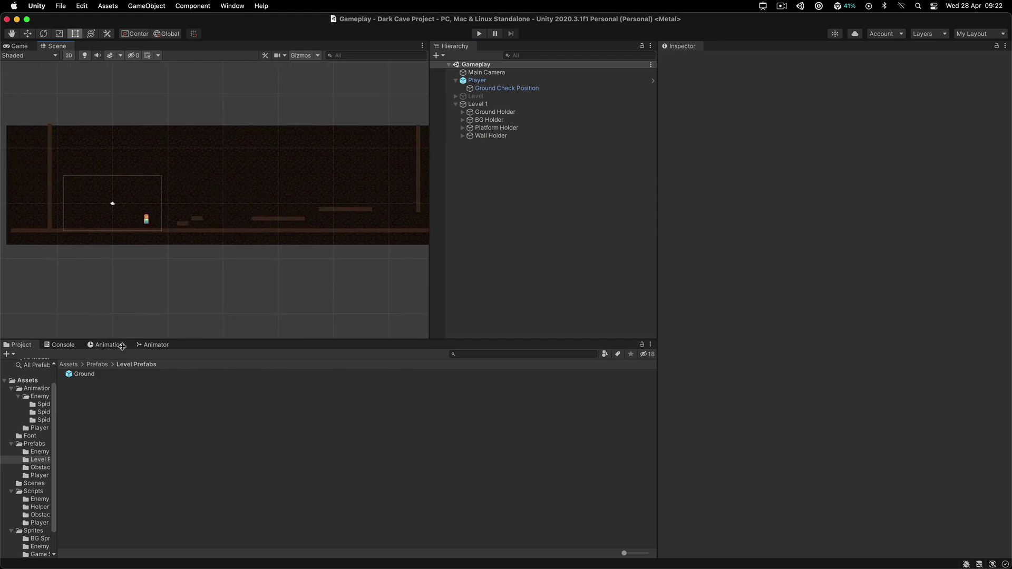
# Step: Place a Spider Shooter from the Enemy Prefabs folder above the small platforms at about X 16.5, Y 1.95
pyautogui.click(68, 364)
pyautogui.doubleClick(84, 391)
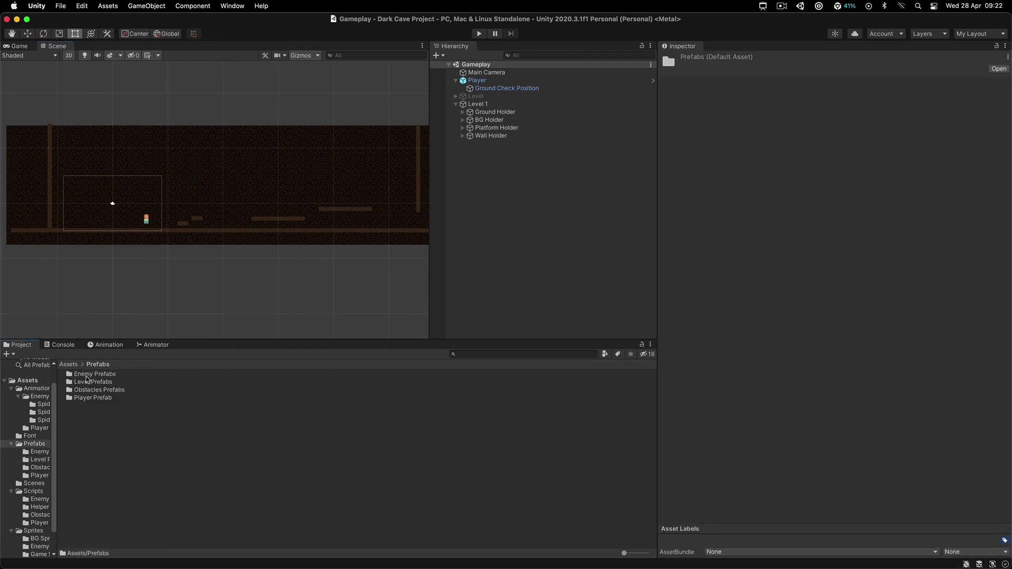
pyautogui.doubleClick(87, 375)
pyautogui.scroll(2, 140, 322)
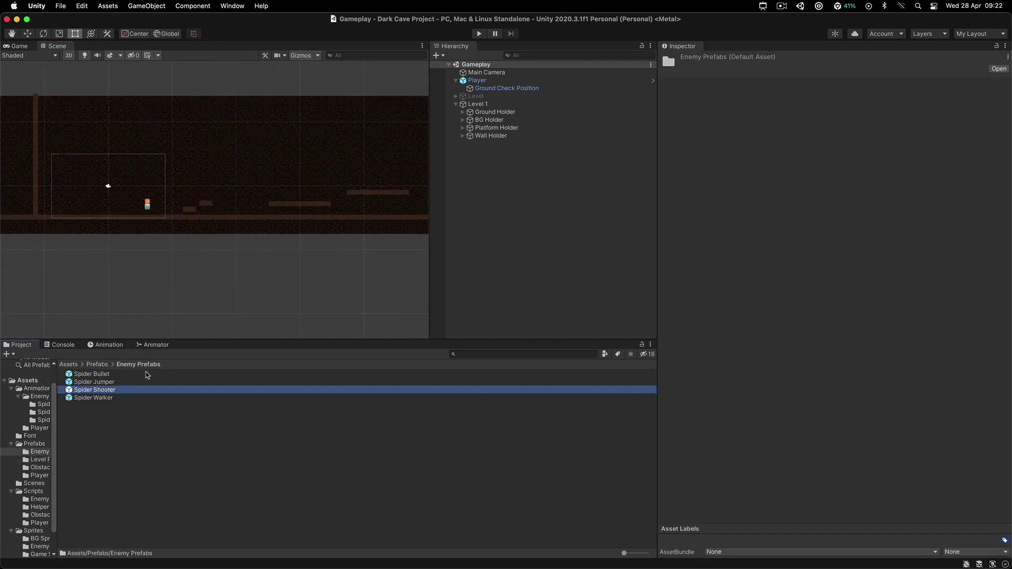
pyautogui.moveTo(220, 172); pyautogui.dragTo(214, 173)
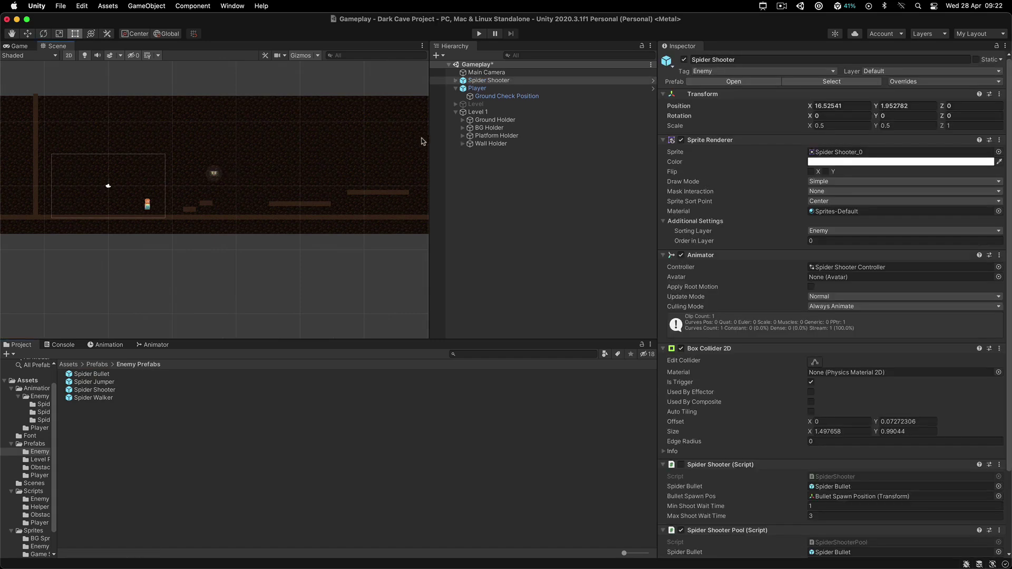
# Step: Create an empty child named Enemy Holder under Level 1 and move the Spider Shooter into it
pyautogui.rightClick(462, 114)
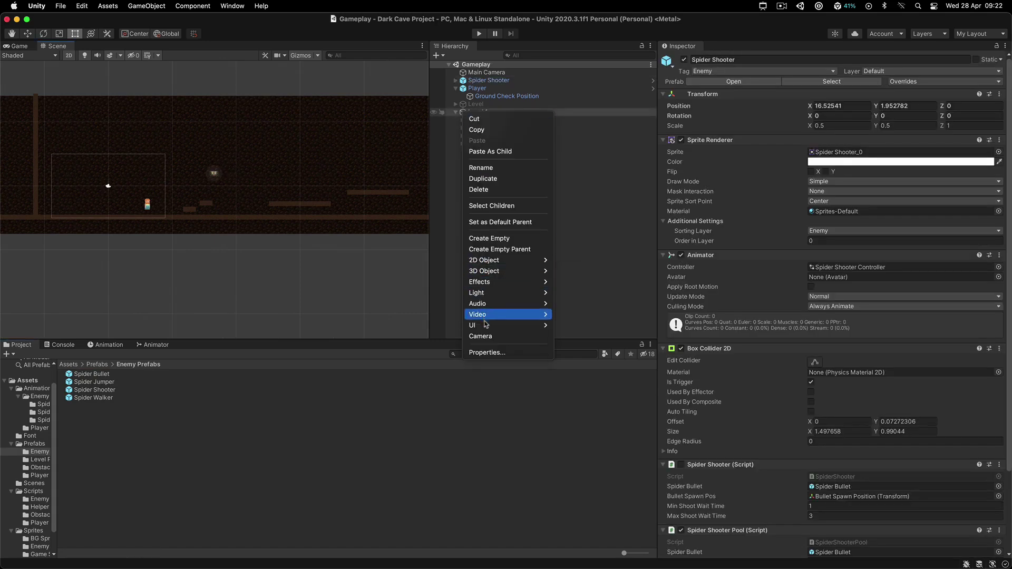
pyautogui.click(489, 239)
pyautogui.write('Enem')
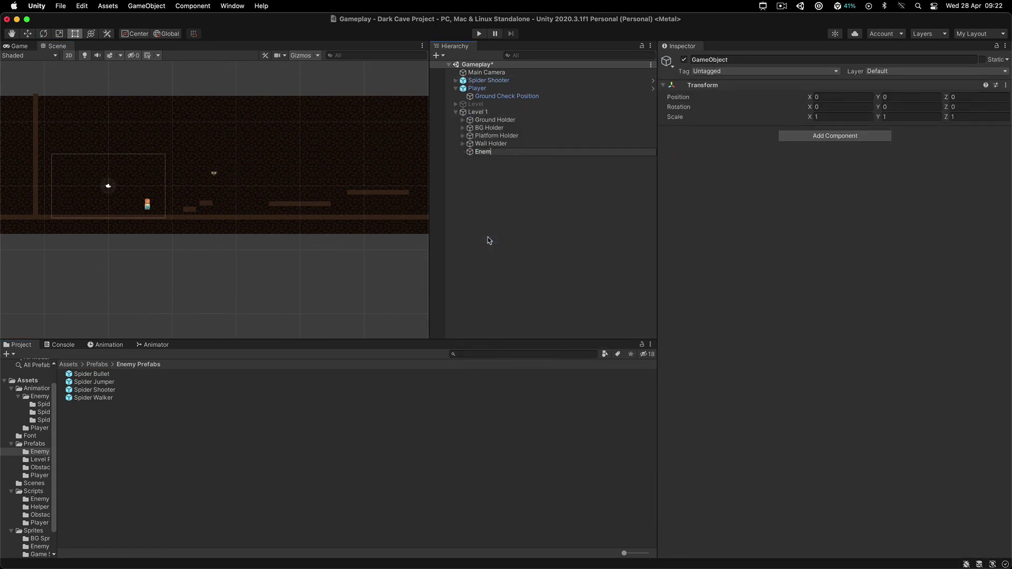
pyautogui.write('y Holder')
pyautogui.press('Return')
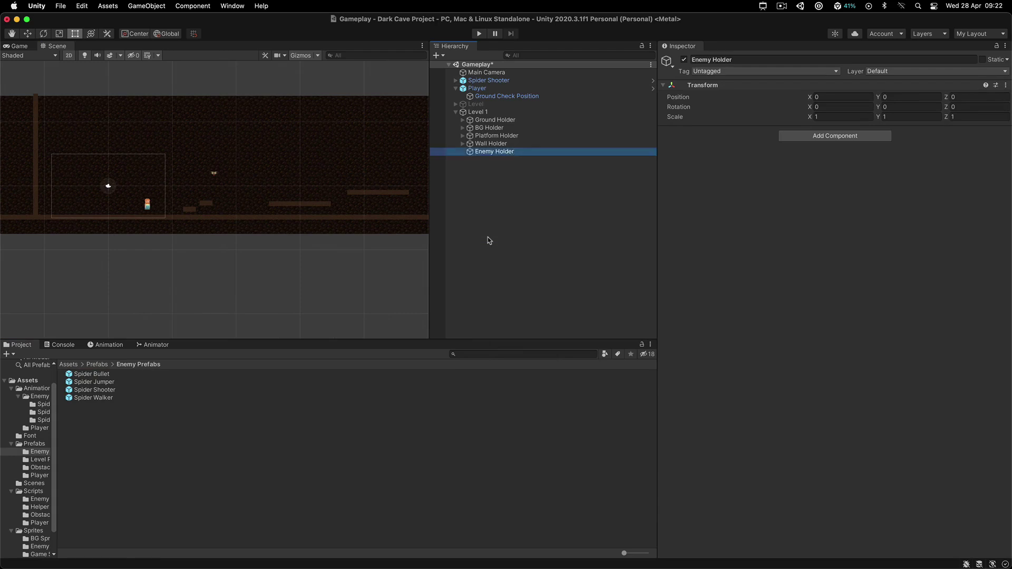
pyautogui.moveTo(477, 81); pyautogui.dragTo(505, 153)
# Step: Duplicate the Spider Shooter twice and space the copies in a horizontal row, with the last at about X 21.58
pyautogui.press('f')
pyautogui.press('w')
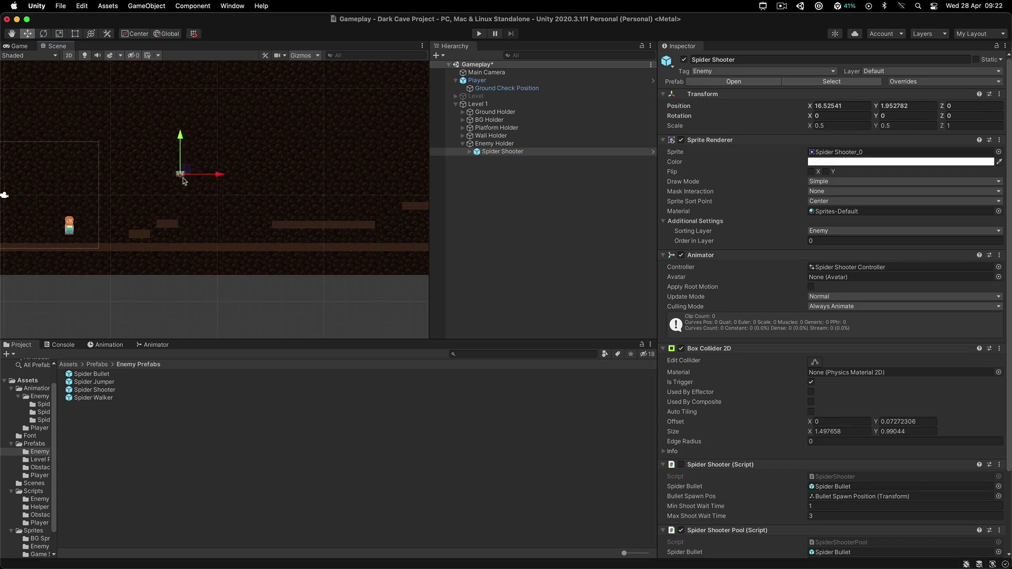
pyautogui.press('super+d')
pyautogui.moveTo(215, 177); pyautogui.dragTo(275, 181)
pyautogui.press('super+d')
pyautogui.press('f')
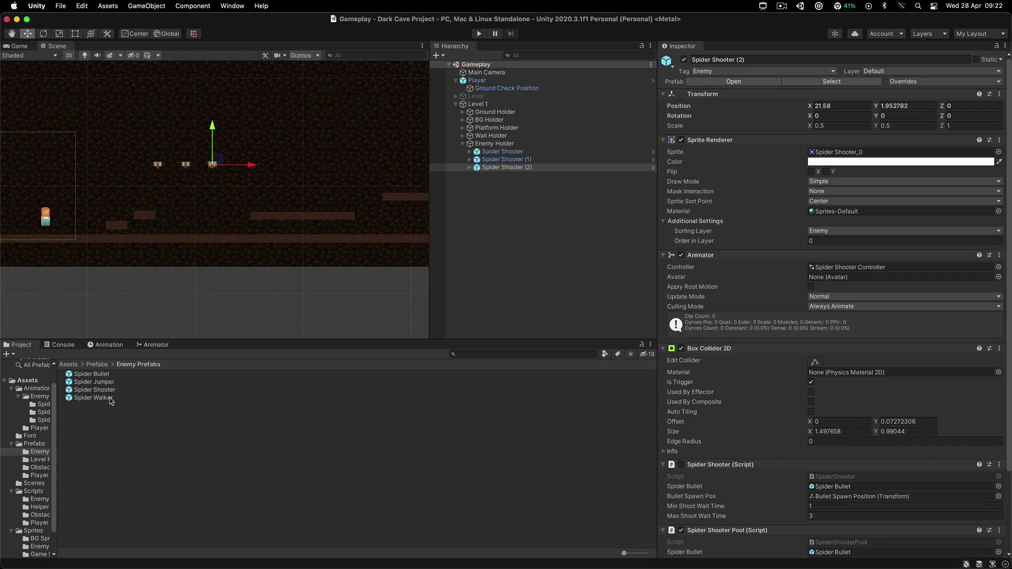
# Step: Add a Spider Walker prefab to Enemy Holder and move it to about X 21, Y -3.64, just above the ground strip
pyautogui.moveTo(105, 398); pyautogui.dragTo(142, 220)
pyautogui.scroll(2, 139, 222)
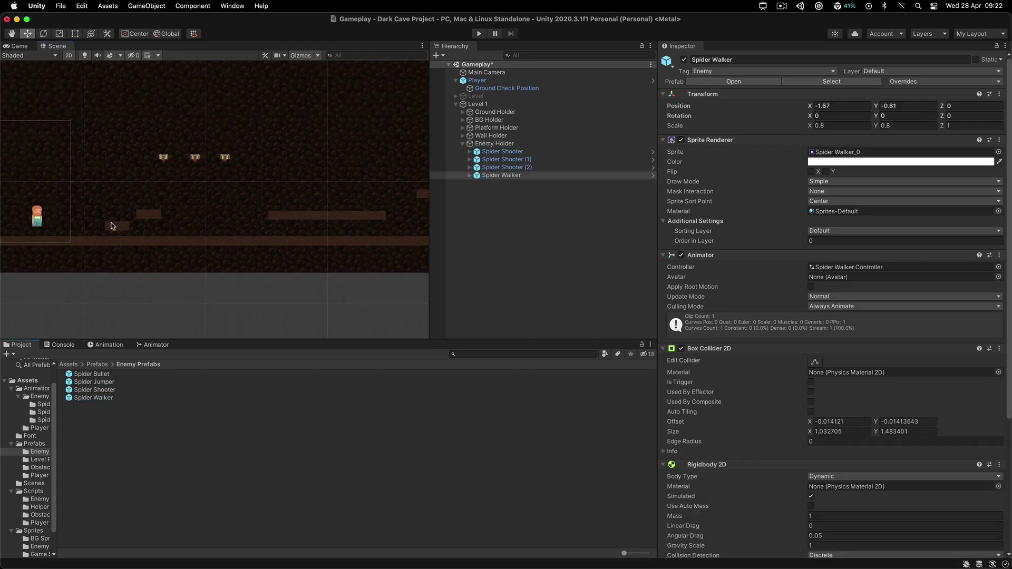
pyautogui.scroll(-5, 119, 226)
pyautogui.moveTo(55, 209); pyautogui.dragTo(210, 209)
pyautogui.scroll(3, 166, 214)
pyautogui.scroll(5, 170, 215)
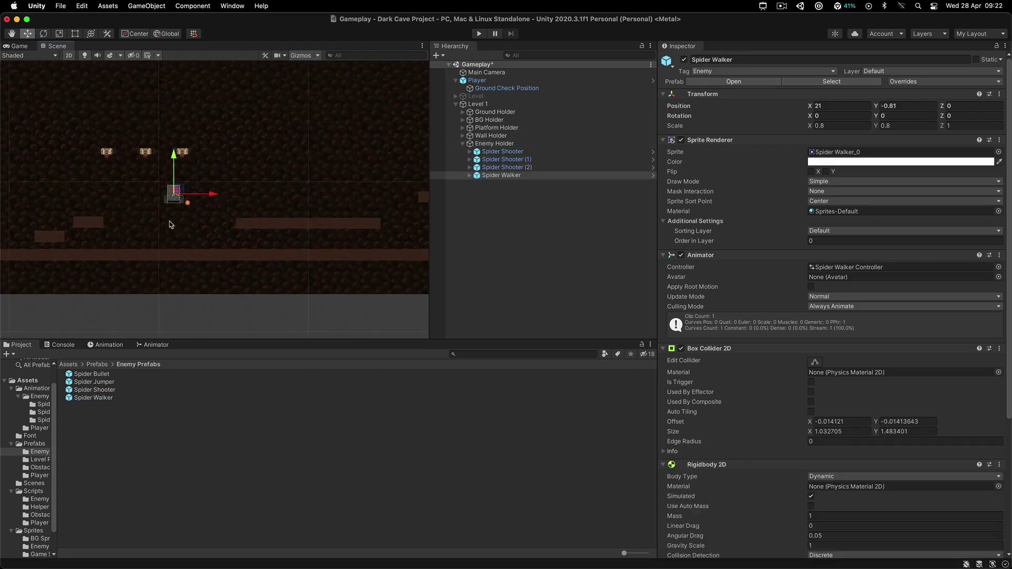
pyautogui.moveTo(172, 157); pyautogui.dragTo(169, 210)
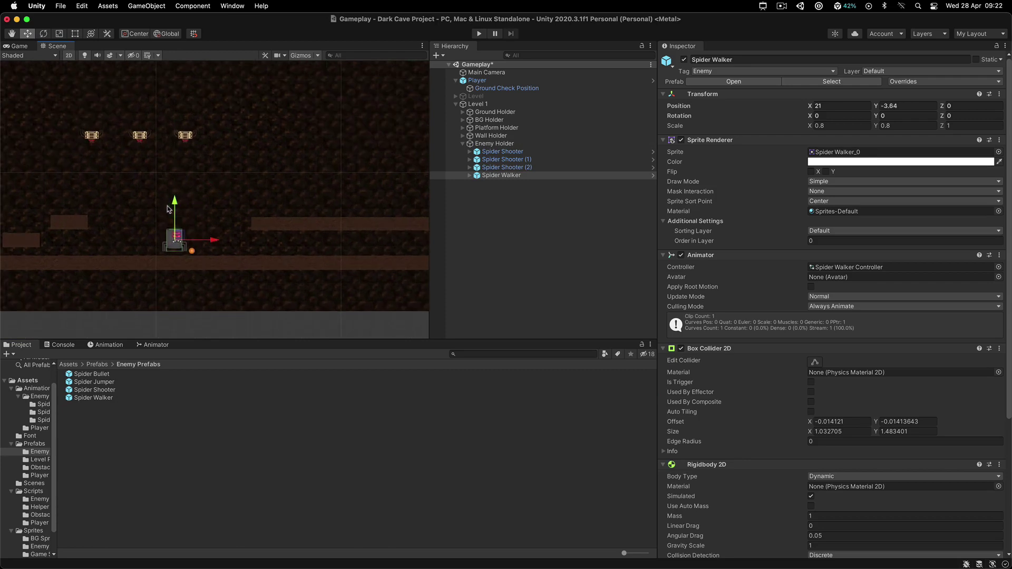
# Step: Save the Gameplay scene with the Spider Walker in place
pyautogui.press('super+s')
pyautogui.scroll(-5, 896, 429)
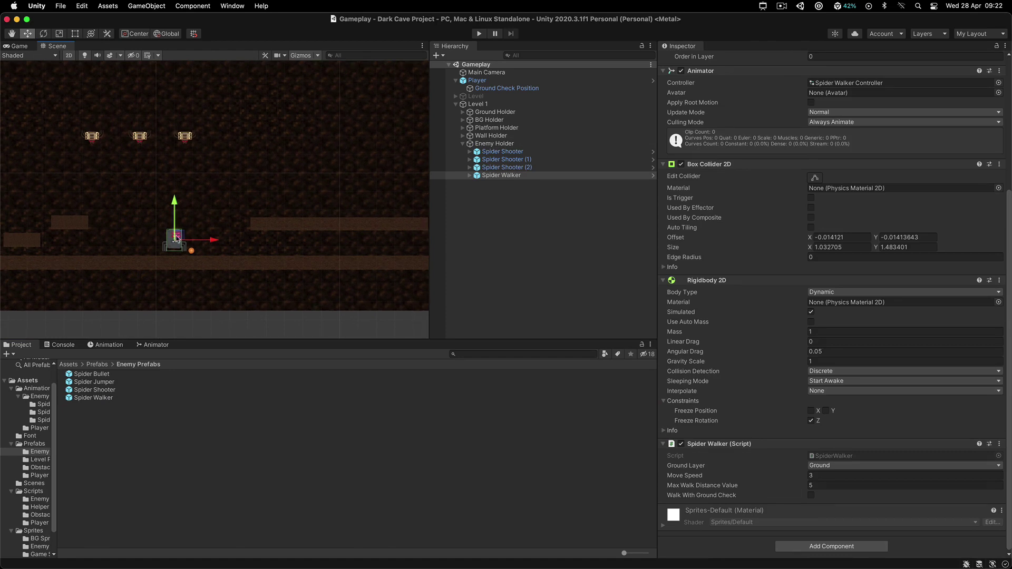
pyautogui.scroll(-3, 217, 228)
pyautogui.moveTo(276, 219); pyautogui.dragTo(196, 208, button='middle')
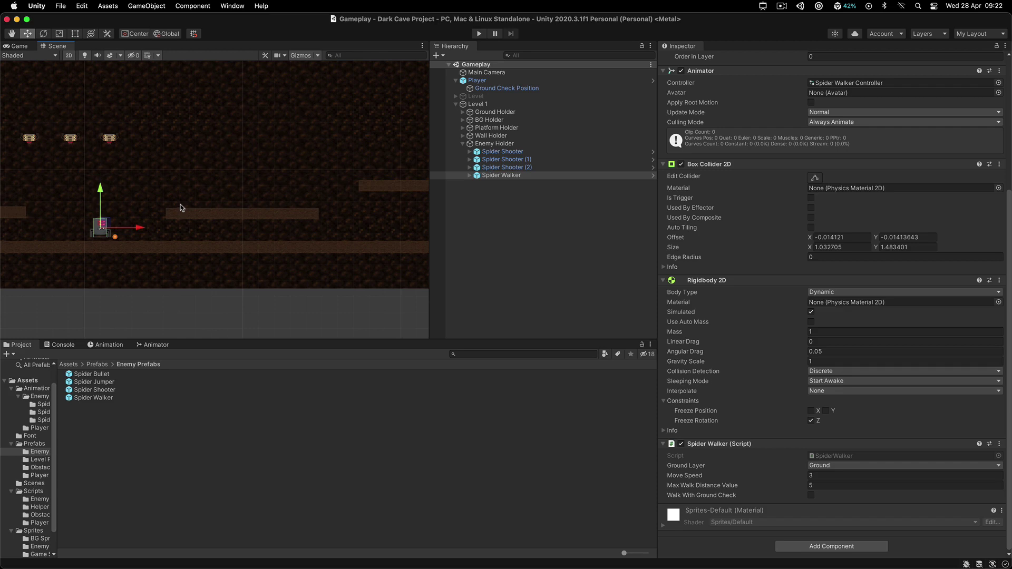
pyautogui.scroll(-2, 164, 213)
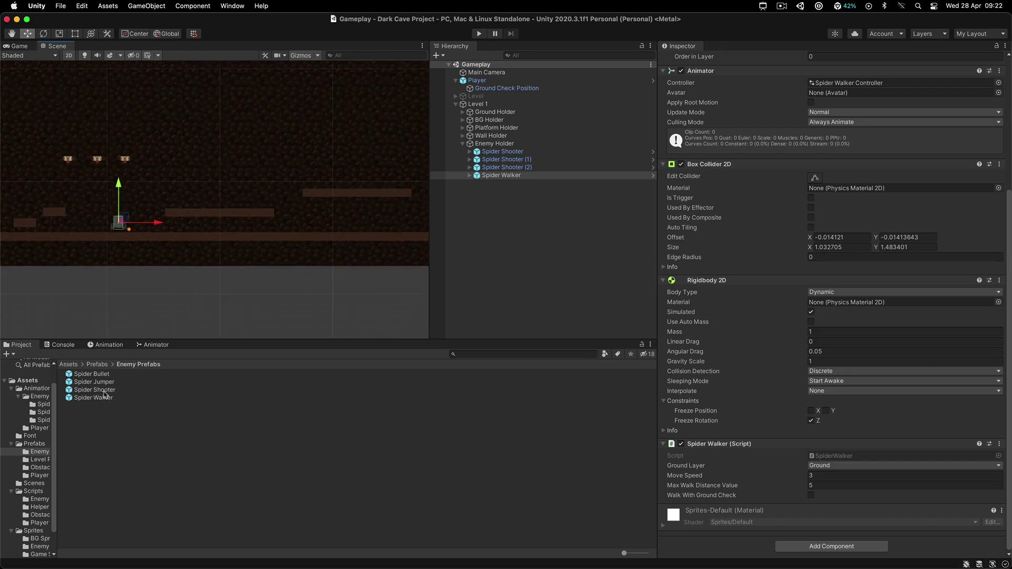
# Step: Add a Spider Jumper prefab to Enemy Holder, place it just above the ground between the two long platforms, and save the scene
pyautogui.moveTo(95, 382); pyautogui.dragTo(492, 145)
pyautogui.scroll(-3, 77, 206)
pyautogui.moveTo(66, 209); pyautogui.dragTo(155, 219, button='middle')
pyautogui.moveTo(74, 206); pyautogui.dragTo(326, 231)
pyautogui.scroll(5, 311, 229)
pyautogui.moveTo(301, 157); pyautogui.dragTo(281, 157)
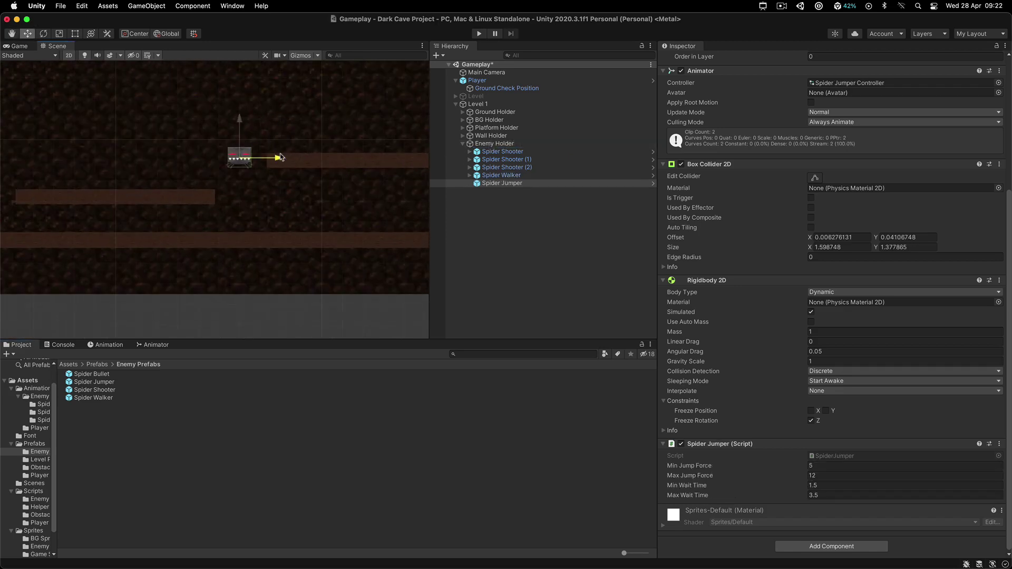
pyautogui.moveTo(239, 120); pyautogui.dragTo(245, 181)
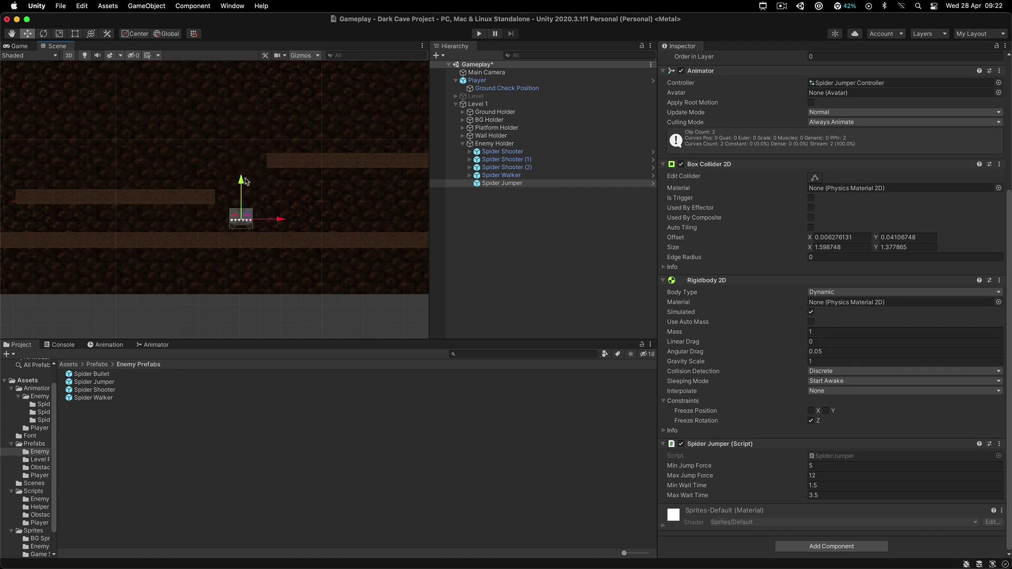
pyautogui.scroll(-4, 245, 182)
pyautogui.press('super+s')
# Step: Open the Obstacles Prefabs folder in the project assets
pyautogui.scroll(-5, 213, 204)
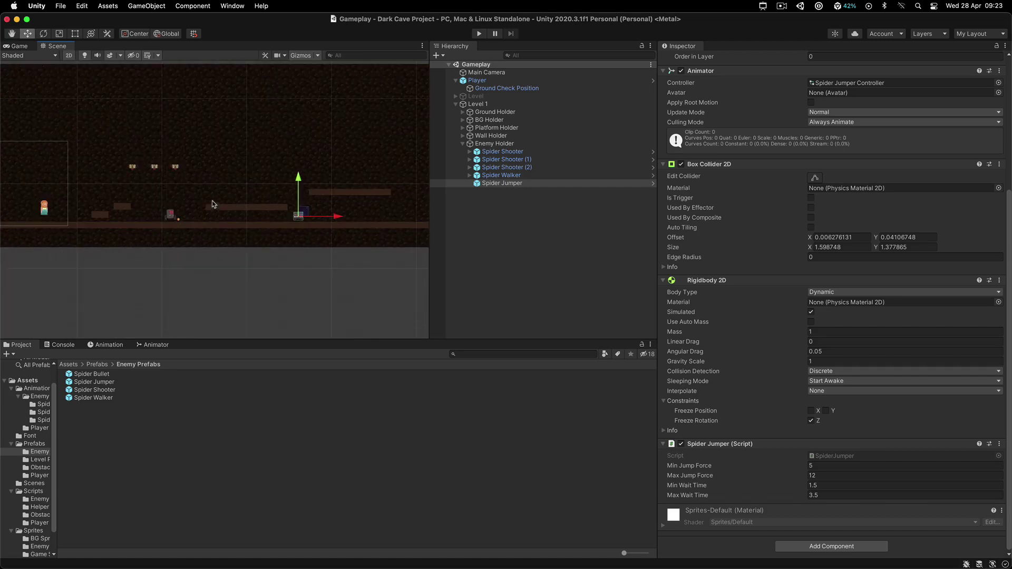
pyautogui.scroll(4, 200, 200)
pyautogui.scroll(3, 260, 180)
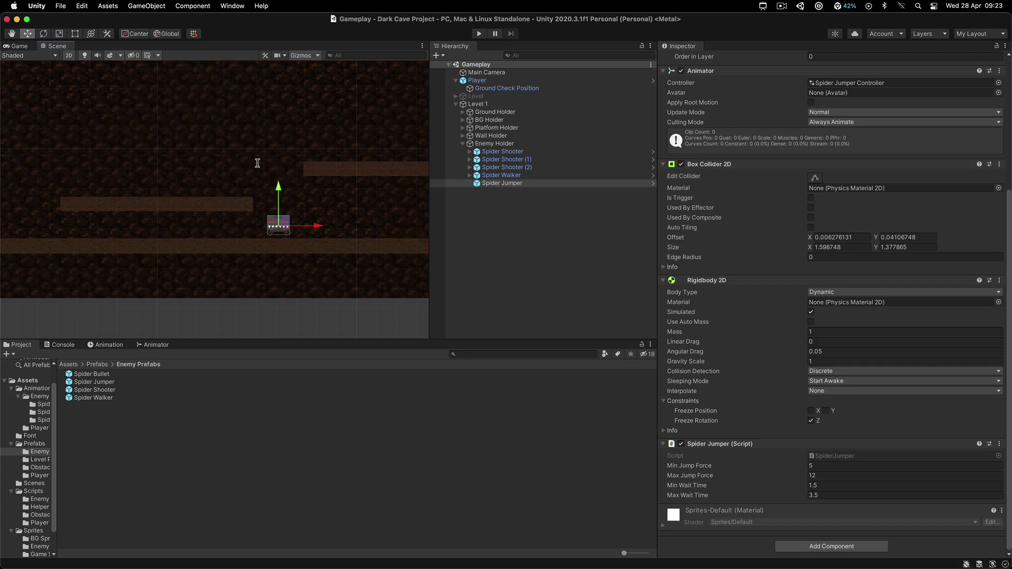
pyautogui.scroll(-4, 203, 166)
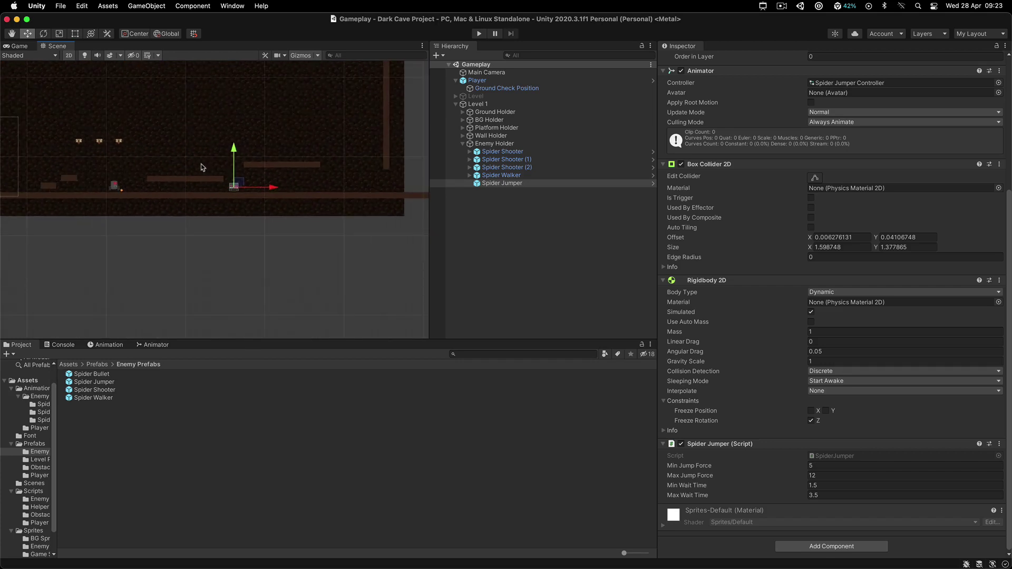
pyautogui.scroll(-3, 201, 164)
pyautogui.moveTo(201, 164)
pyautogui.mouseDown(button='middle')
pyautogui.moveTo(243, 166)
pyautogui.moveTo(219, 164)
pyautogui.mouseUp(button='middle')
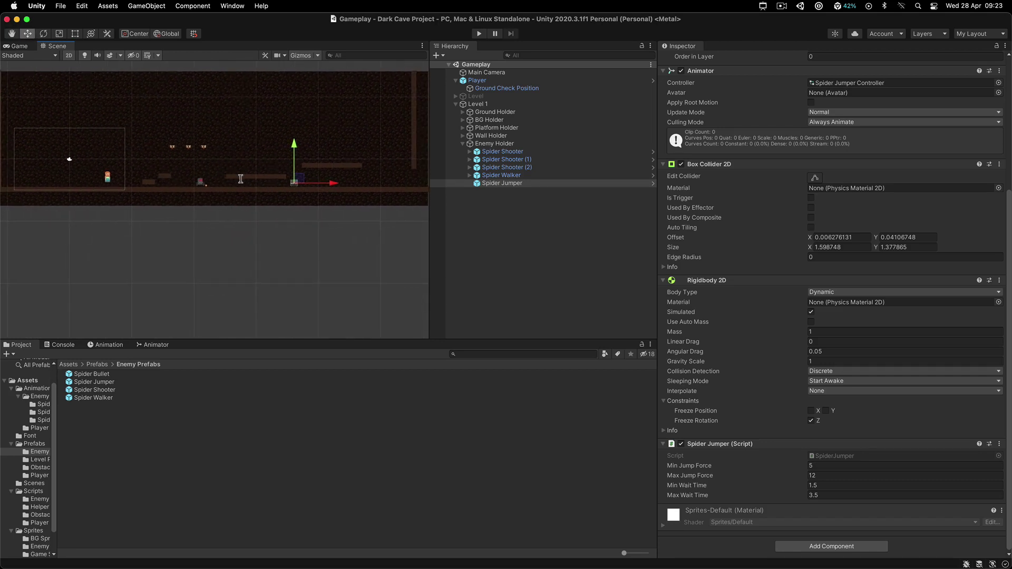
pyautogui.click(97, 365)
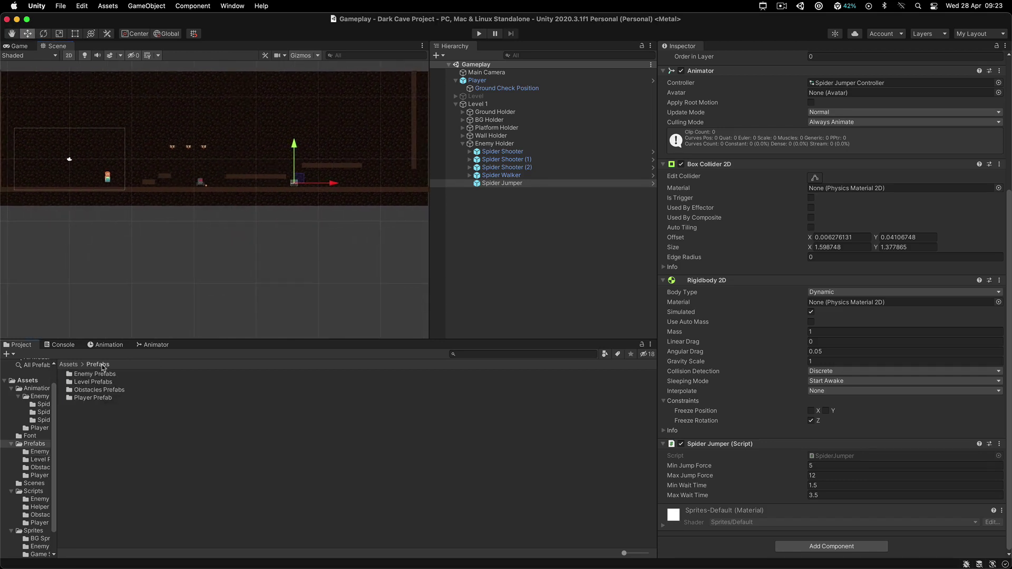
pyautogui.doubleClick(96, 395)
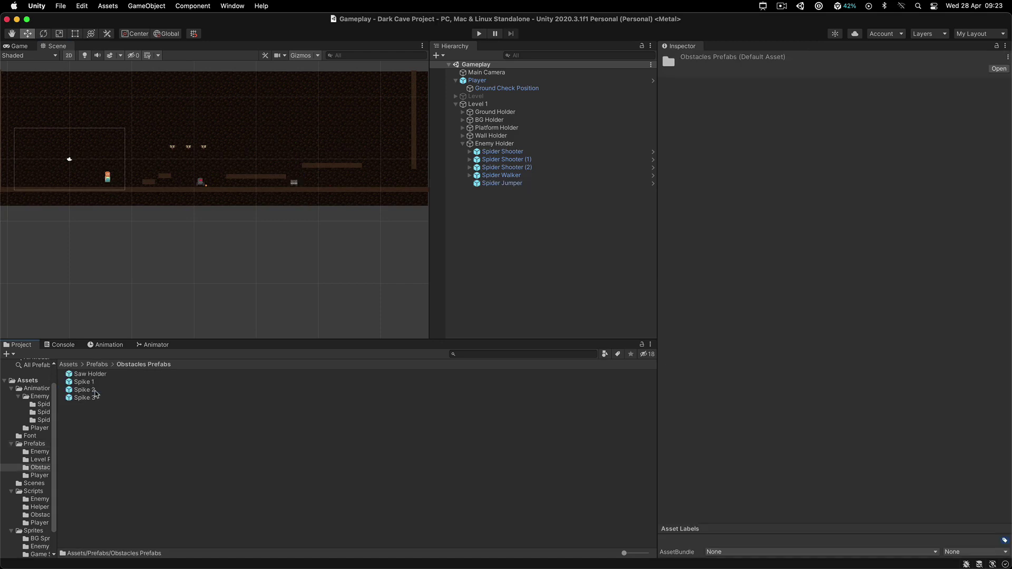
# Step: Create an empty child object named Obstacle Holder under Level 1
pyautogui.click(461, 144)
pyautogui.rightClick(473, 105)
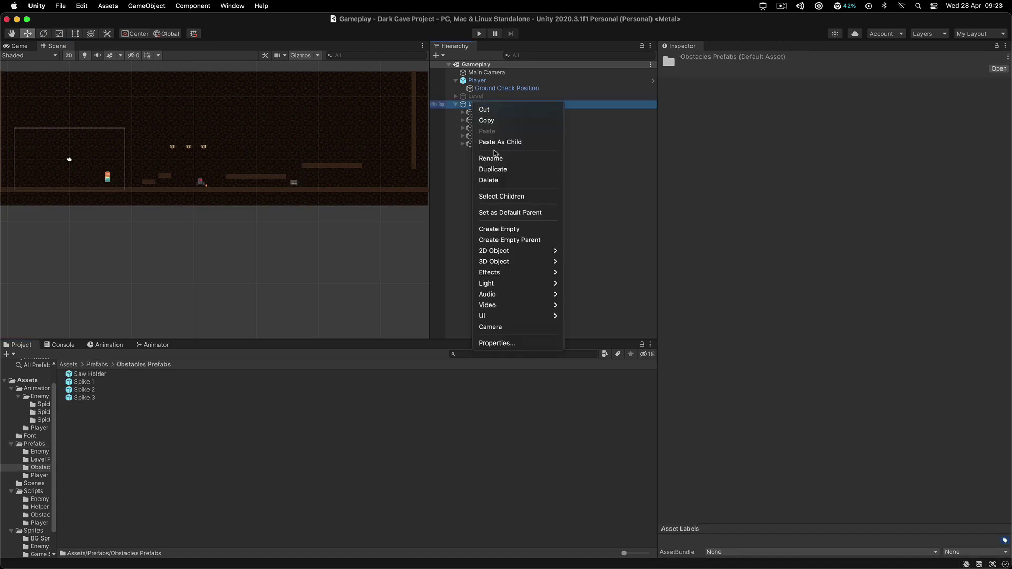
pyautogui.click(494, 230)
pyautogui.write('Obstacle')
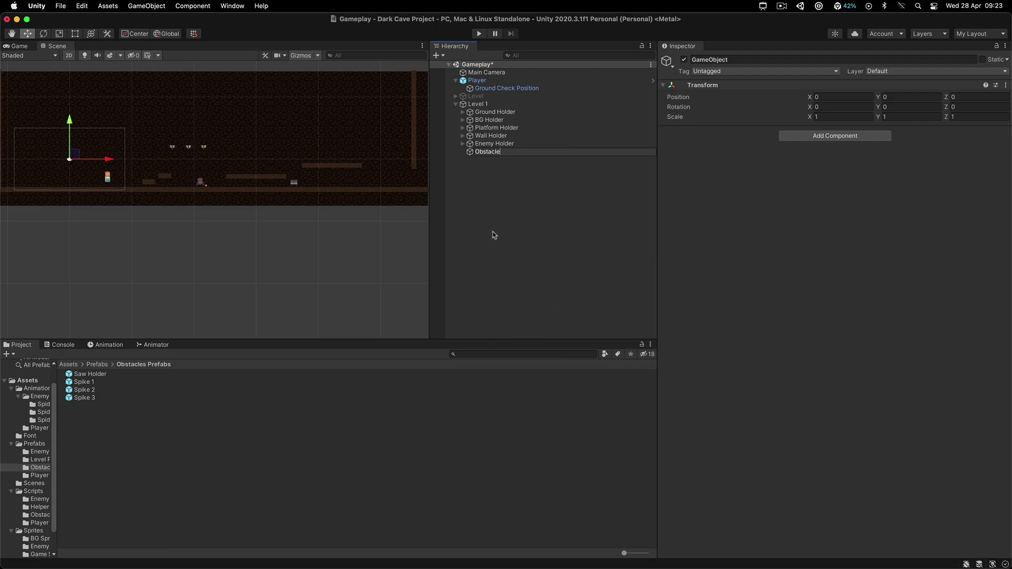
pyautogui.write(' Holder')
pyautogui.press('Return')
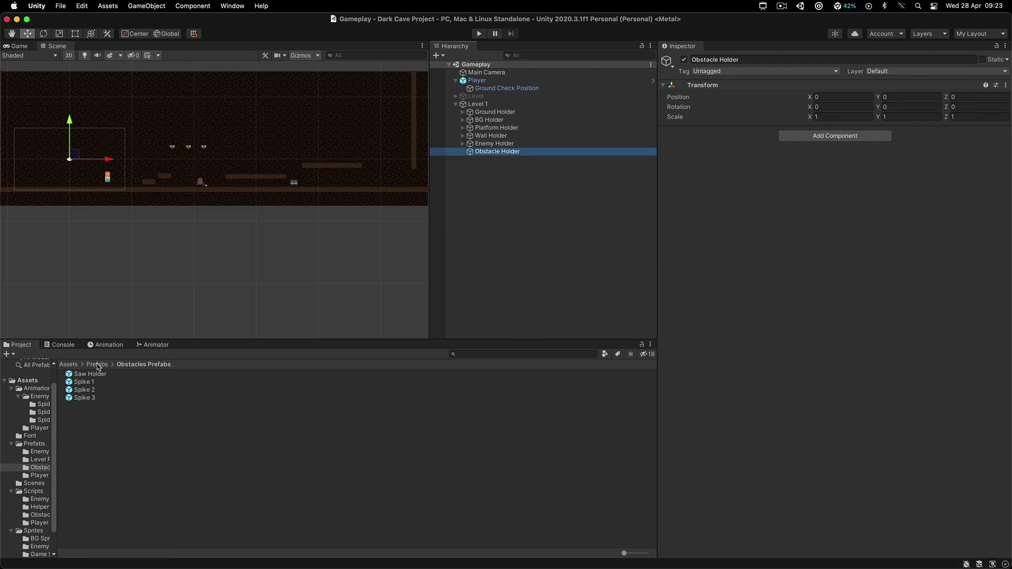
# Step: Add a Spike 1 prefab to Obstacle Holder and place it on the ground at about X 17.66, Y -3.97
pyautogui.moveTo(84, 383); pyautogui.dragTo(495, 152)
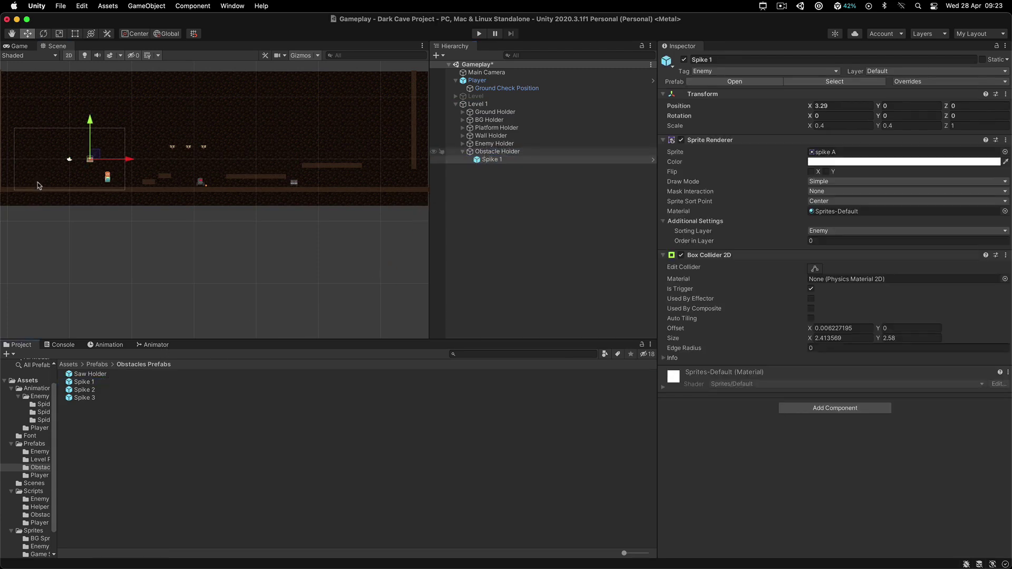
pyautogui.moveTo(84, 132); pyautogui.dragTo(218, 185)
pyautogui.scroll(3, 210, 185)
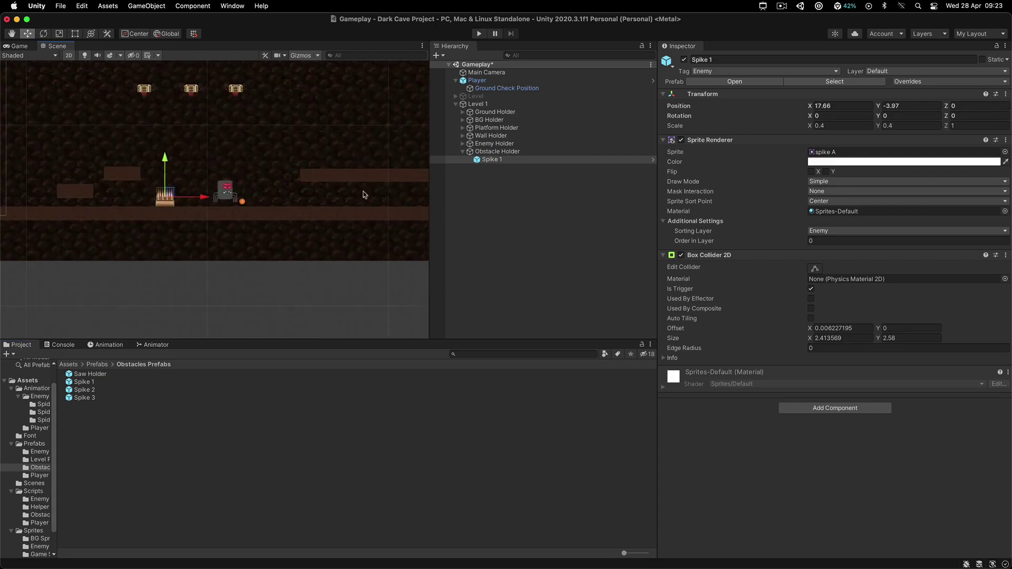
pyautogui.scroll(2, 206, 203)
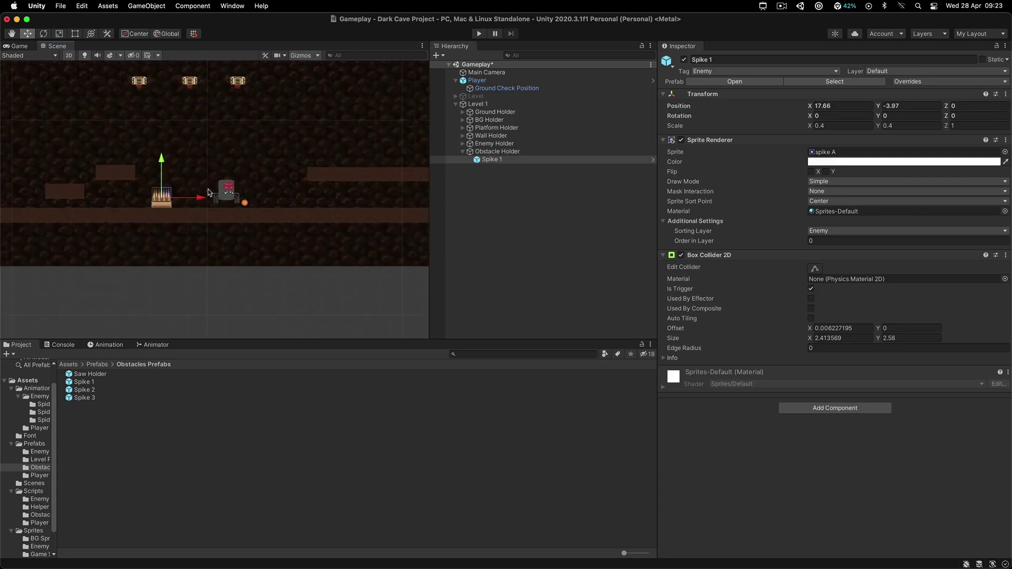
# Step: Duplicate Spike 1 and move the copy along the ground past the Spider Walker to about X 24, then save the scene
pyautogui.moveTo(191, 205); pyautogui.dragTo(338, 206)
pyautogui.press('super+d')
pyautogui.scroll(-3, 363, 206)
pyautogui.moveTo(363, 206); pyautogui.dragTo(169, 220, button='middle')
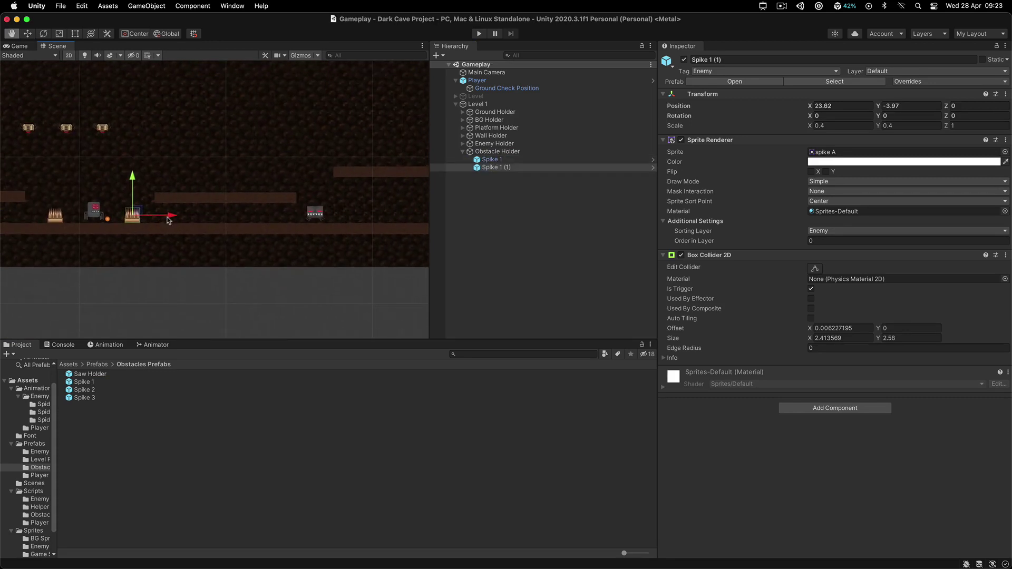
# Step: Add a Spike 2 prefab to Obstacle Holder and move it horizontally until it hangs high above the lower long platform
pyautogui.moveTo(527, 169); pyautogui.dragTo(489, 149)
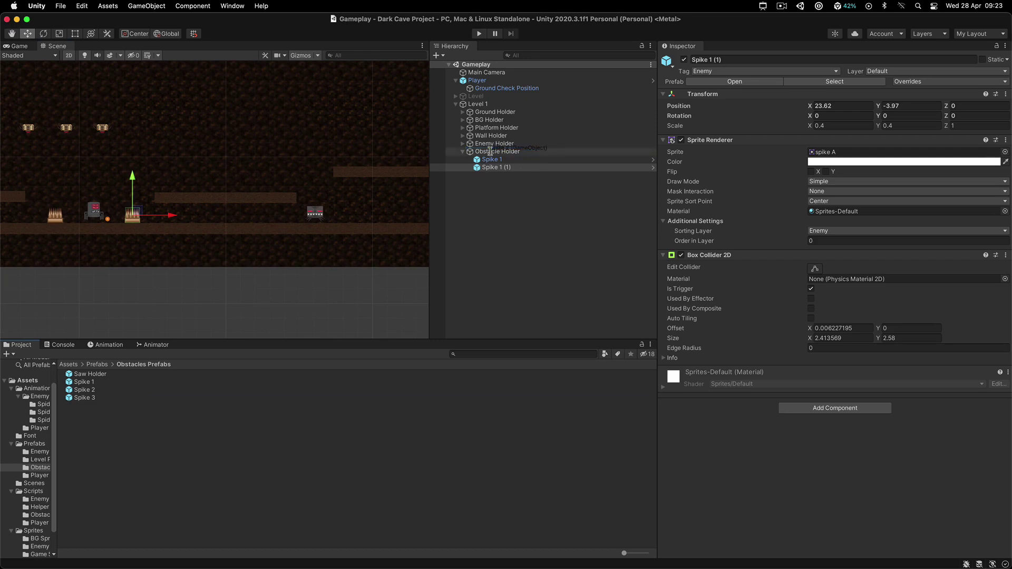
pyautogui.scroll(-3, 151, 171)
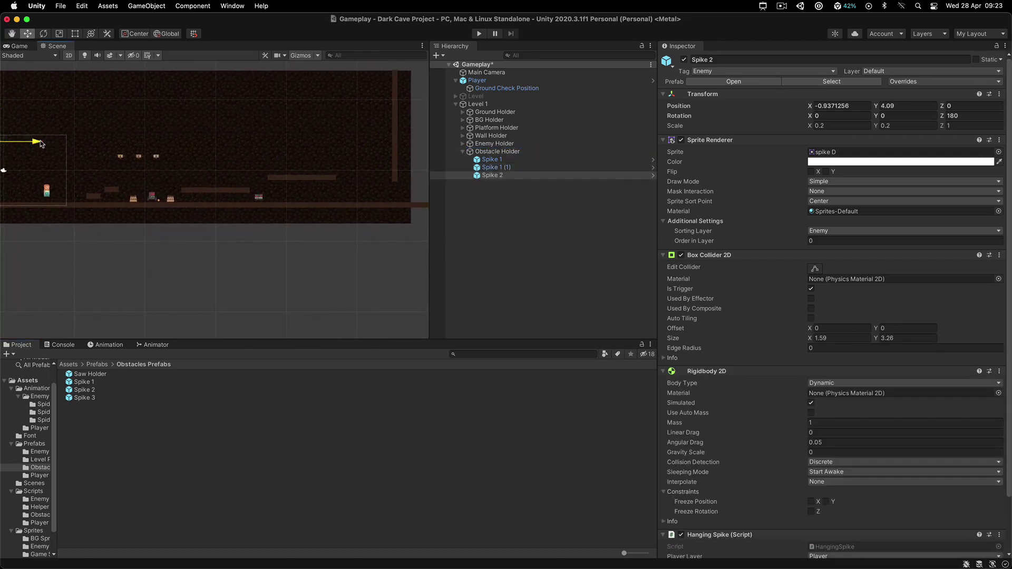
pyautogui.moveTo(38, 141); pyautogui.dragTo(234, 135)
pyautogui.scroll(5, 208, 153)
# Step: Add a Spike 3 prefab to Obstacle Holder, place it above the Spider Jumper at about X 35.9, Y 3.84, and save the scene
pyautogui.moveTo(92, 399); pyautogui.dragTo(495, 152)
pyautogui.scroll(-5, 160, 193)
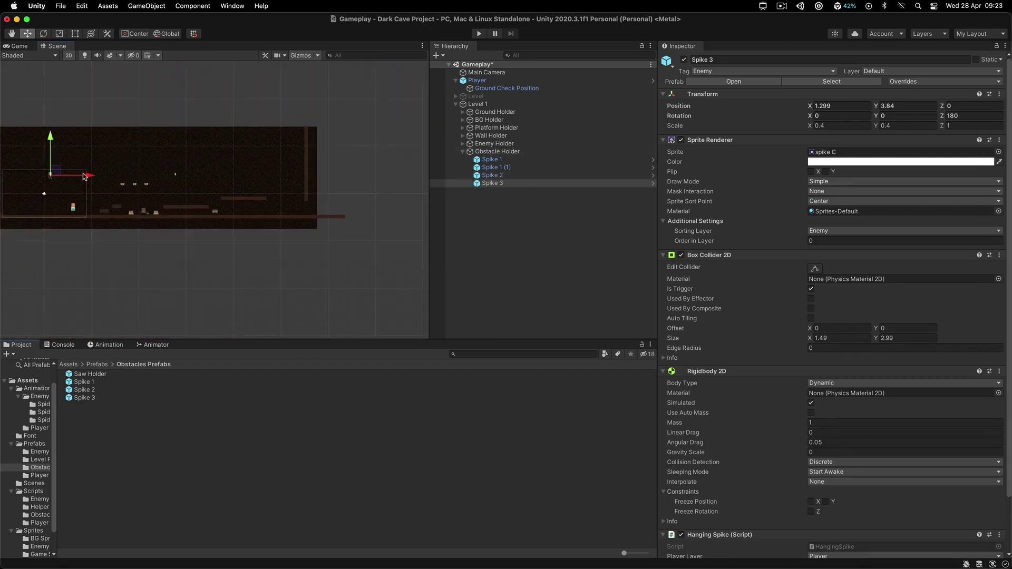
pyautogui.moveTo(84, 176); pyautogui.dragTo(250, 187)
pyautogui.scroll(5, 222, 206)
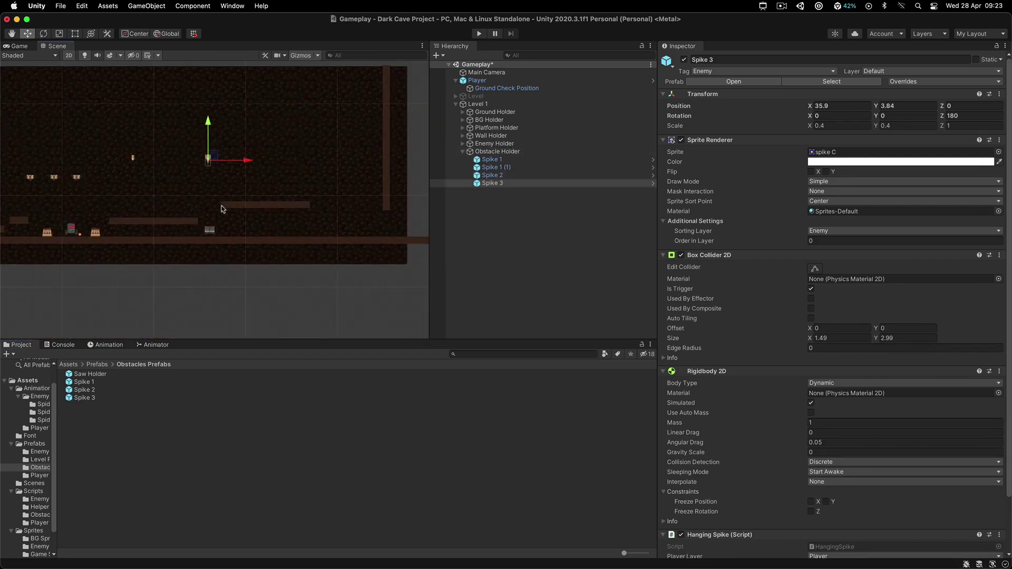
pyautogui.click(188, 319)
pyautogui.scroll(-3, 163, 212)
pyautogui.moveTo(132, 215); pyautogui.dragTo(228, 199, button='middle')
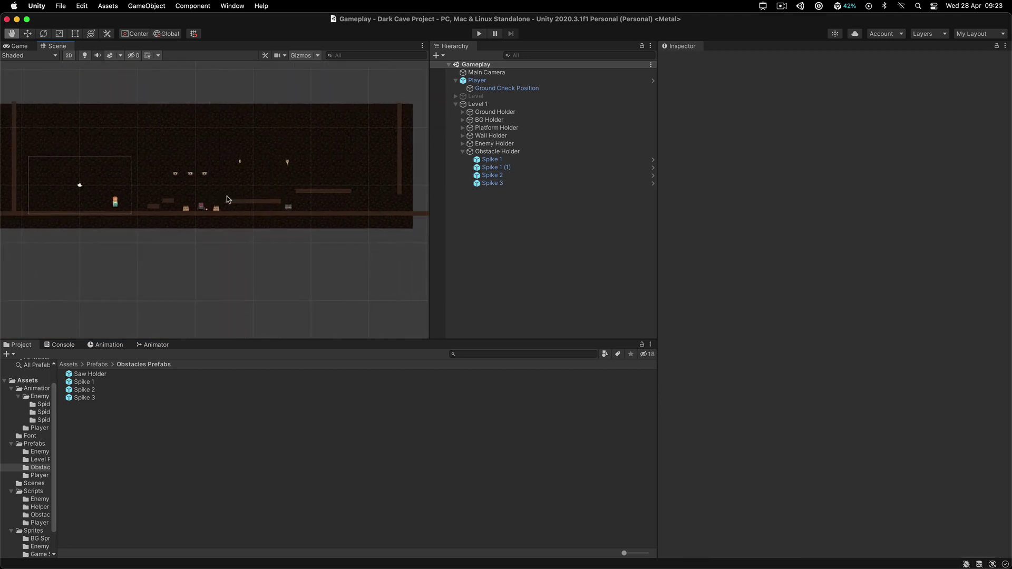
pyautogui.scroll(-2, 221, 179)
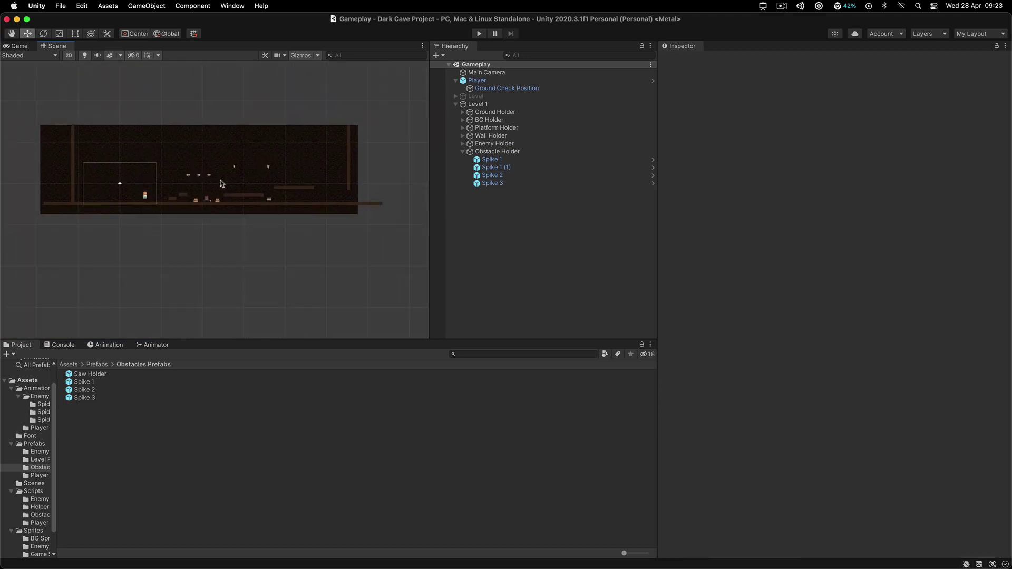
pyautogui.click(580, 104)
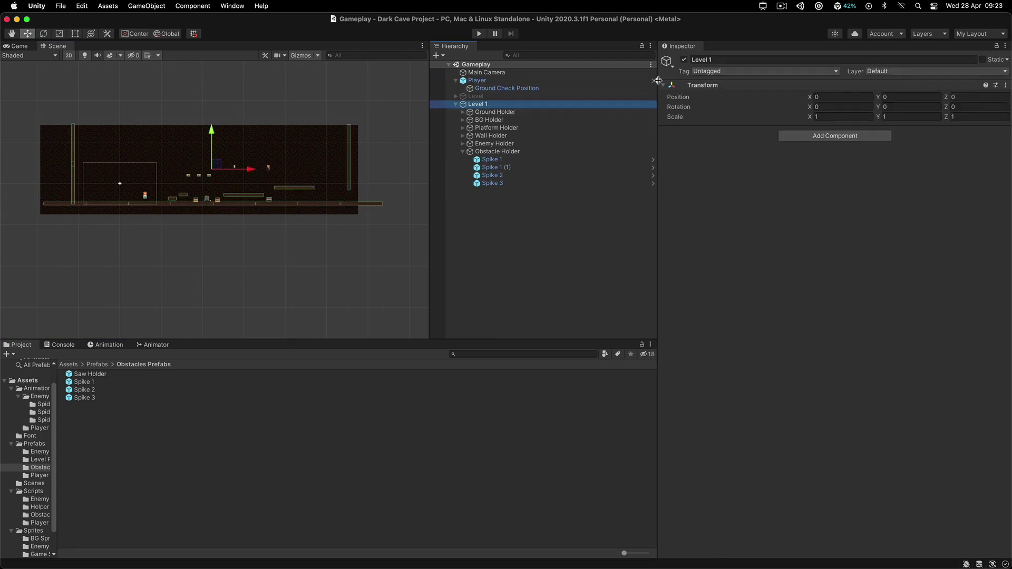
pyautogui.click(684, 60)
pyautogui.click(684, 60)
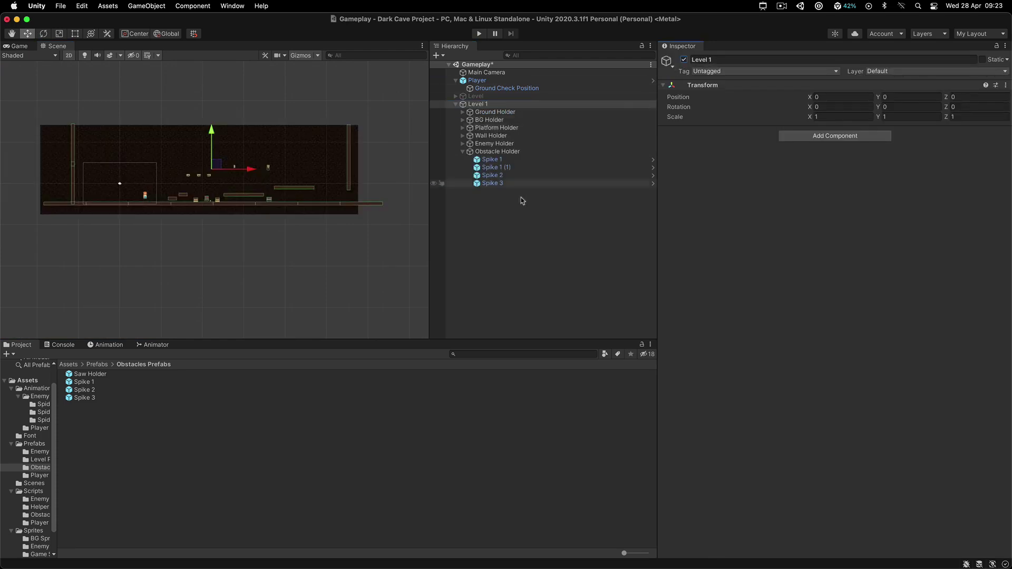
pyautogui.click(468, 226)
# Step: Deactivate the Level 1 object and activate the original Level object
pyautogui.click(527, 103)
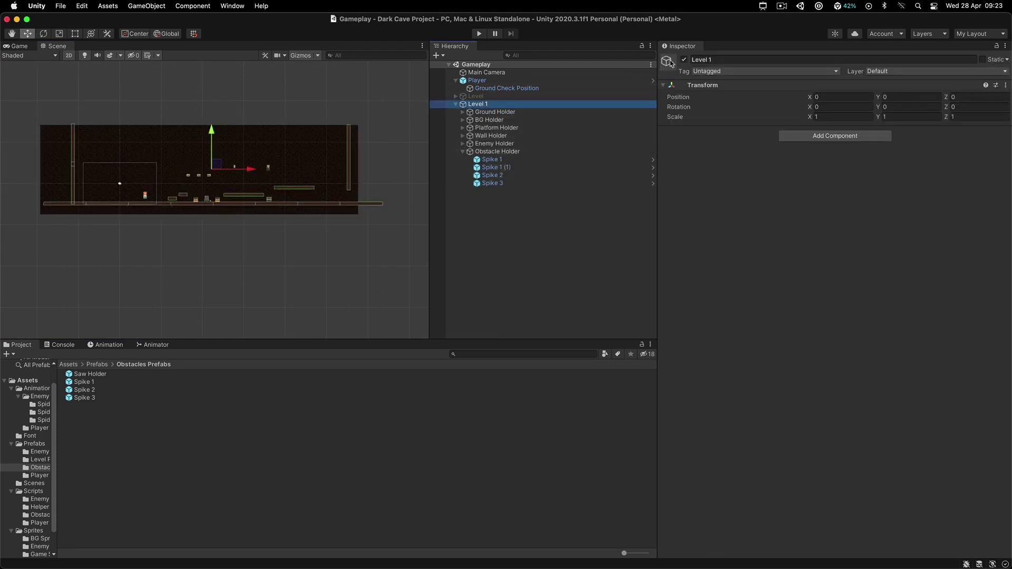
pyautogui.click(683, 60)
pyautogui.click(485, 96)
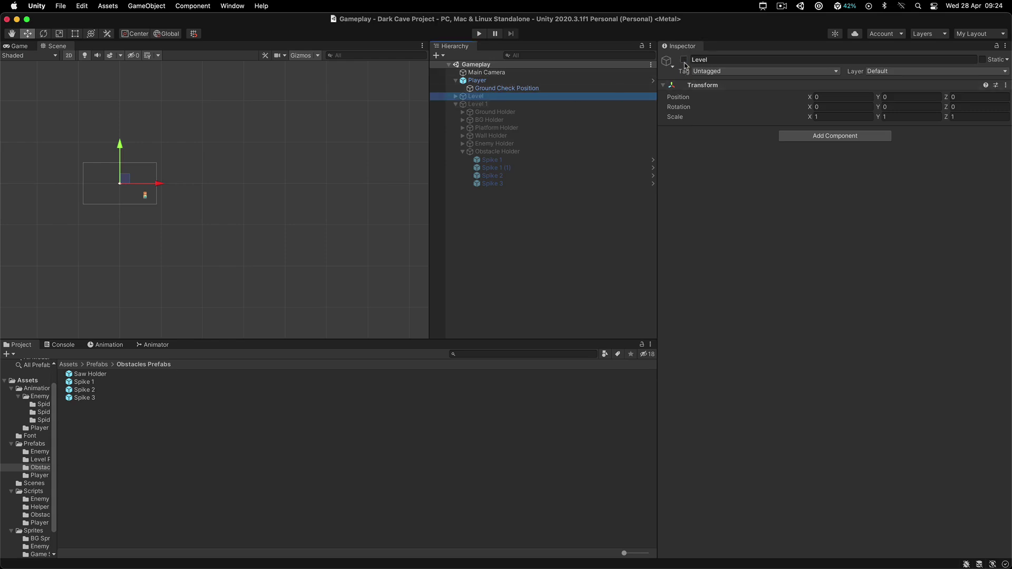
pyautogui.click(684, 60)
# Step: Examine the overall extent of the original Level, from the far end back to the player's starting area
pyautogui.scroll(-5, 222, 166)
pyautogui.moveTo(245, 184); pyautogui.dragTo(135, 173, button='middle')
pyautogui.click(223, 228)
pyautogui.scroll(-2, 253, 221)
pyautogui.moveTo(282, 213); pyautogui.dragTo(308, 216, button='middle')
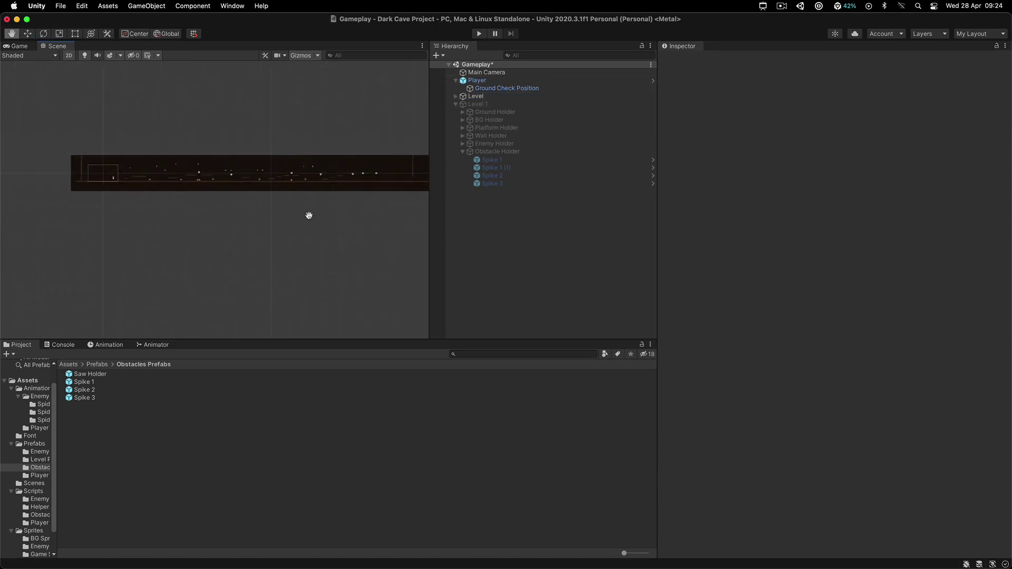
pyautogui.moveTo(309, 215); pyautogui.dragTo(192, 205)
pyautogui.scroll(8, 192, 205)
pyautogui.press('w')
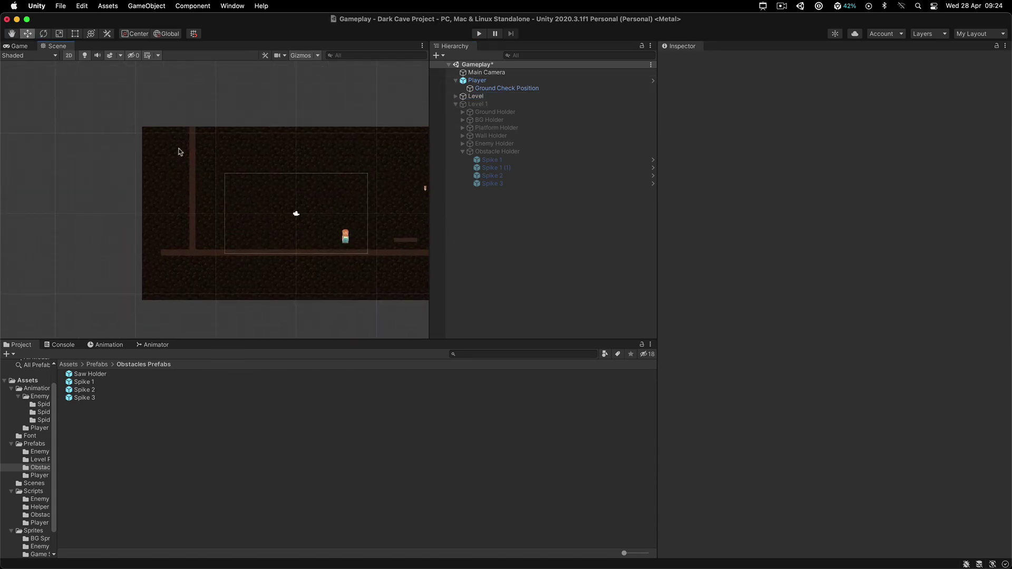
# Step: Examine the original Level's platforms, spiders and spikes from the player's starting area up to the first two saws
pyautogui.moveTo(280, 229); pyautogui.dragTo(68, 165, button='middle')
pyautogui.moveTo(270, 173); pyautogui.dragTo(243, 183, button='middle')
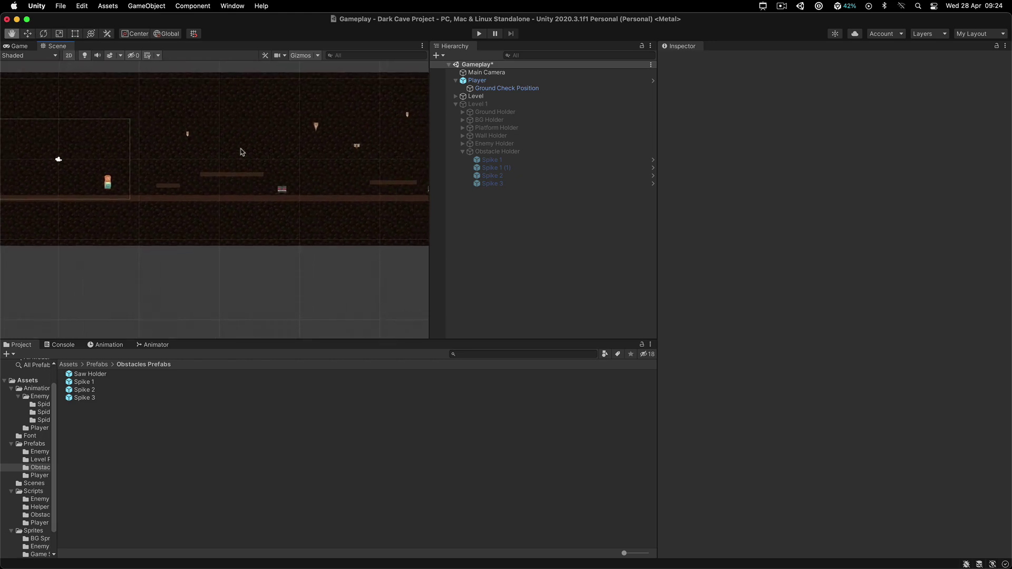
pyautogui.moveTo(241, 152); pyautogui.dragTo(165, 186)
pyautogui.moveTo(305, 186); pyautogui.dragTo(181, 192)
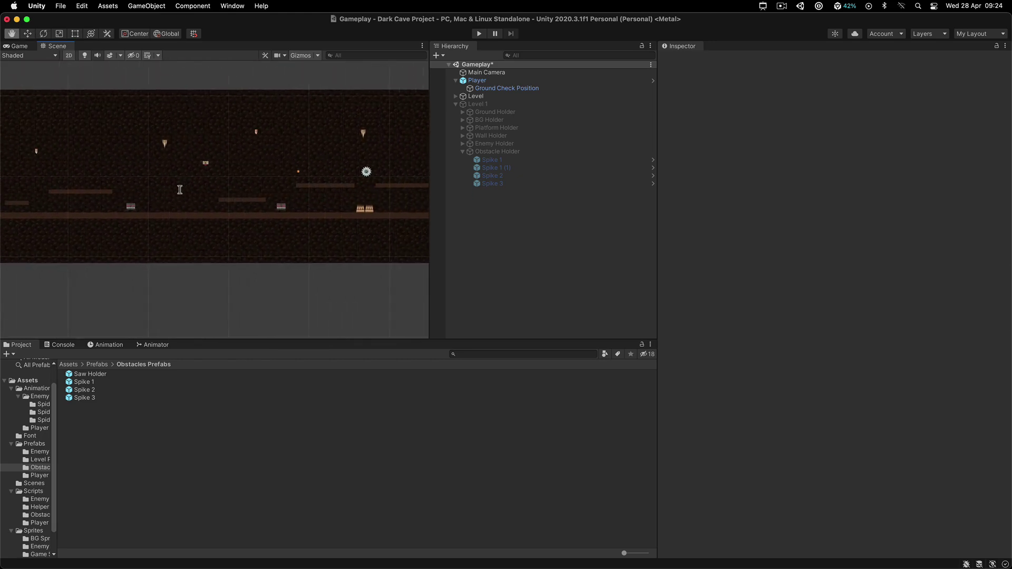
pyautogui.press('w')
pyautogui.press('q')
pyautogui.moveTo(267, 196); pyautogui.dragTo(136, 196)
pyautogui.moveTo(240, 176); pyautogui.dragTo(135, 182)
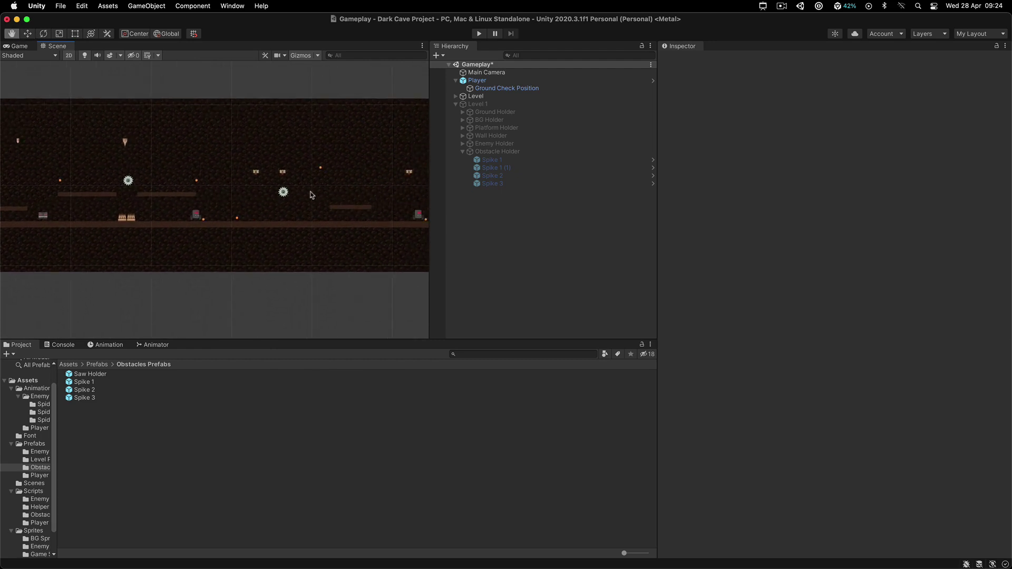
# Step: Examine the first two saws up close, including the orange movement points around each of them
pyautogui.press('w')
pyautogui.scroll(3, 260, 200)
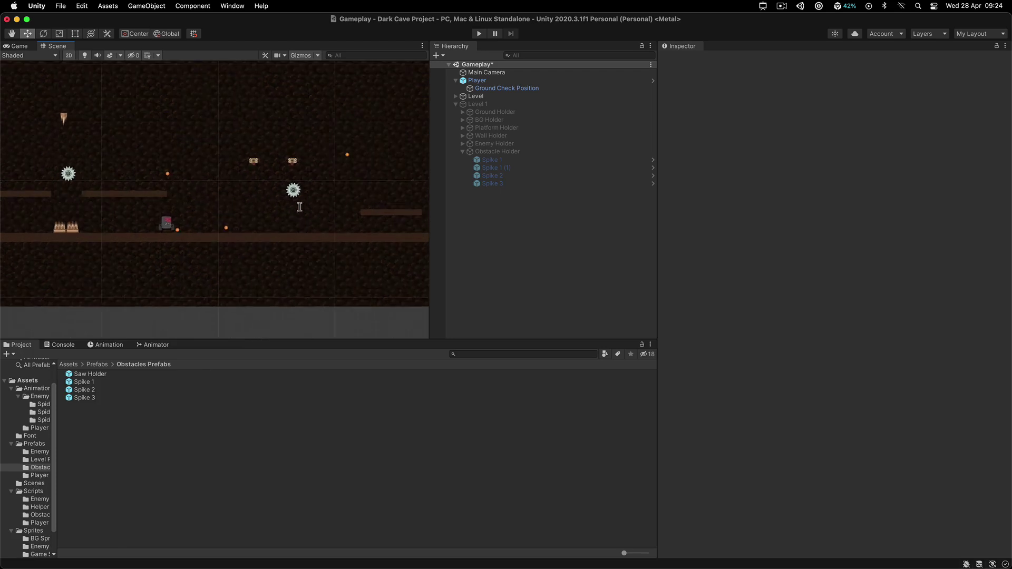
pyautogui.moveTo(274, 211); pyautogui.dragTo(241, 216, button='middle')
pyautogui.scroll(3, 224, 235)
pyautogui.press('q')
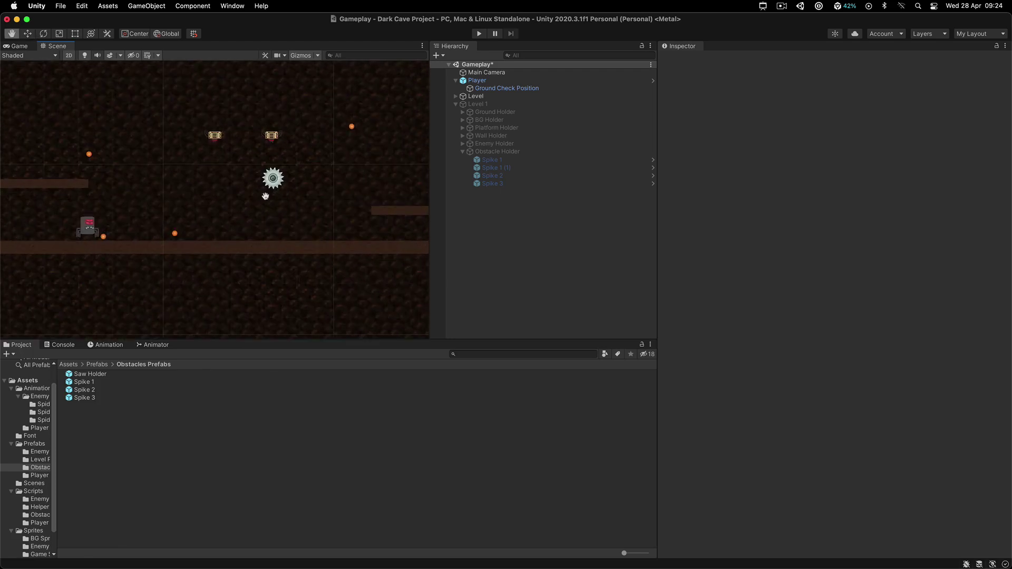
pyautogui.moveTo(264, 197); pyautogui.dragTo(257, 201)
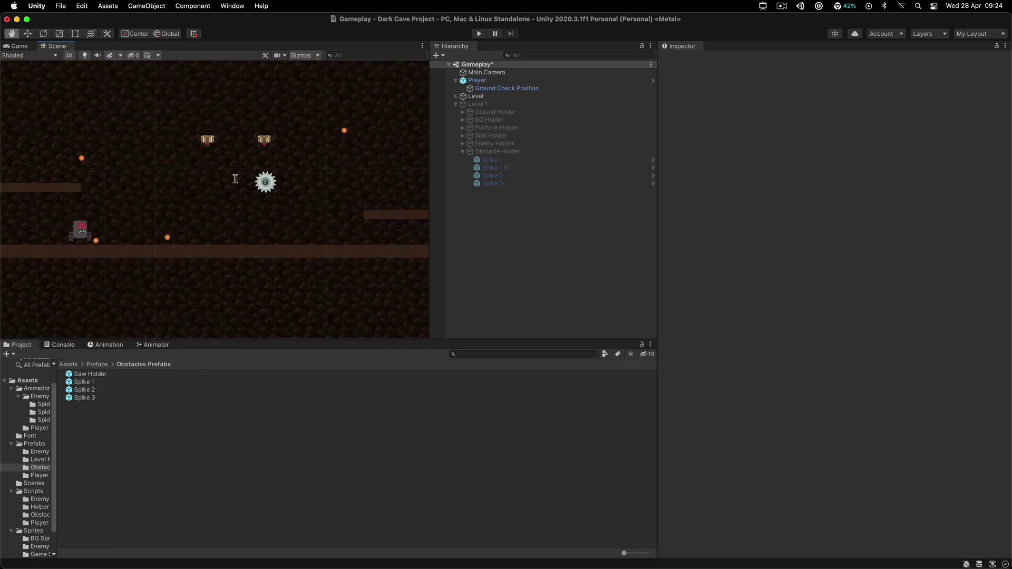
pyautogui.scroll(-3, 167, 193)
pyautogui.scroll(6, 226, 181)
pyautogui.moveTo(35, 159)
pyautogui.mouseDown(button='middle')
pyautogui.moveTo(226, 181)
pyautogui.moveTo(300, 167)
pyautogui.moveTo(249, 163)
pyautogui.mouseUp(button='middle')
pyautogui.scroll(-4, 296, 167)
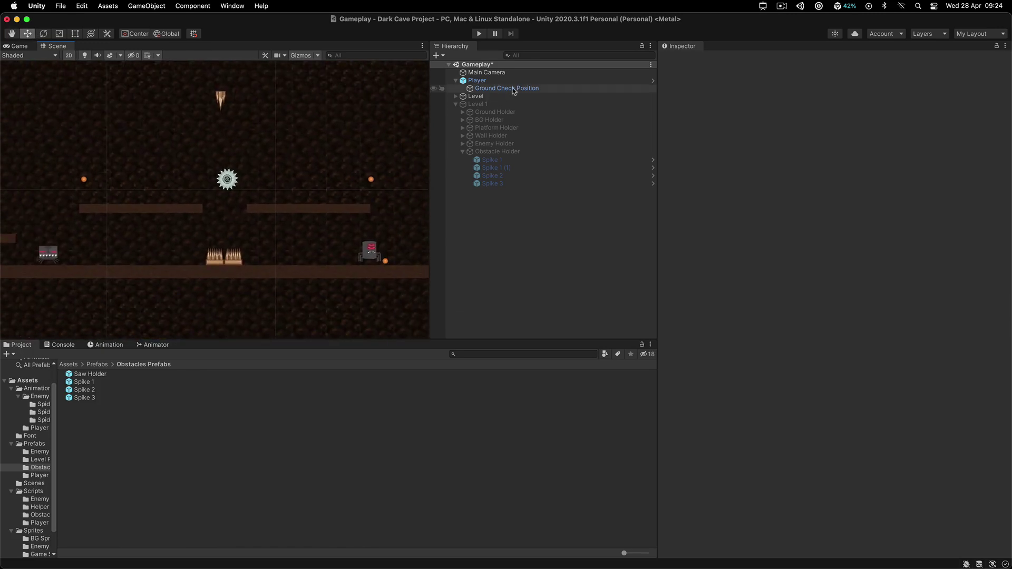
# Step: Circle the two orange movement points beside the saw above the paired spikes in red, mark between them, and clear the annotations
pyautogui.click(763, 6)
pyautogui.moveTo(83, 165)
pyautogui.mouseDown()
pyautogui.moveTo(81, 187)
pyautogui.moveTo(76, 165)
pyautogui.mouseUp()
pyautogui.moveTo(367, 174); pyautogui.dragTo(364, 180)
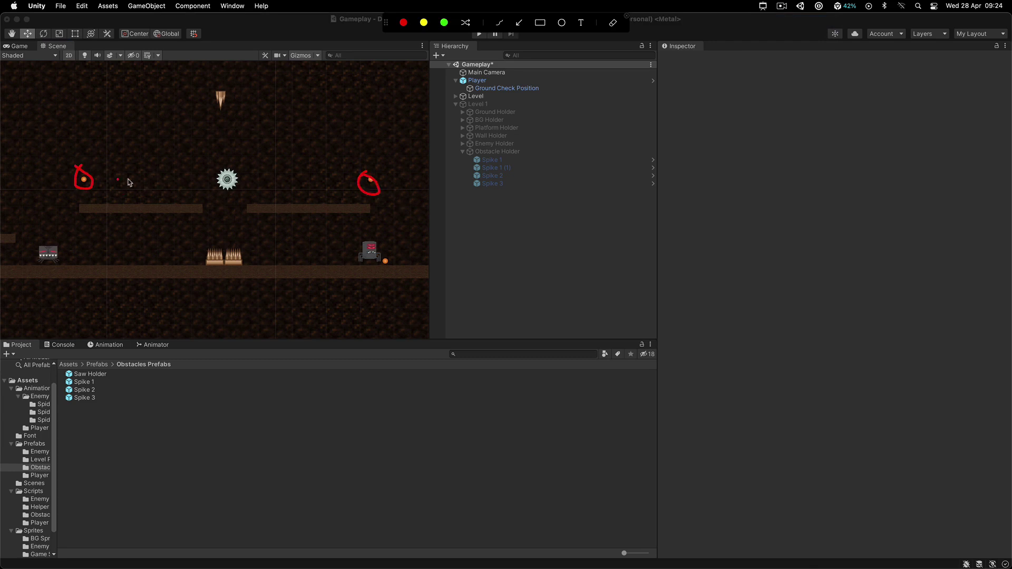
pyautogui.moveTo(117, 180)
pyautogui.mouseDown()
pyautogui.moveTo(393, 194)
pyautogui.moveTo(139, 182)
pyautogui.mouseUp()
pyautogui.press('Escape')
# Step: Annotate the diagonal path between the second saw's upper and lower movement points, and clear the annotation
pyautogui.scroll(-4, 393, 193)
pyautogui.moveTo(393, 193); pyautogui.dragTo(84, 188, button='middle')
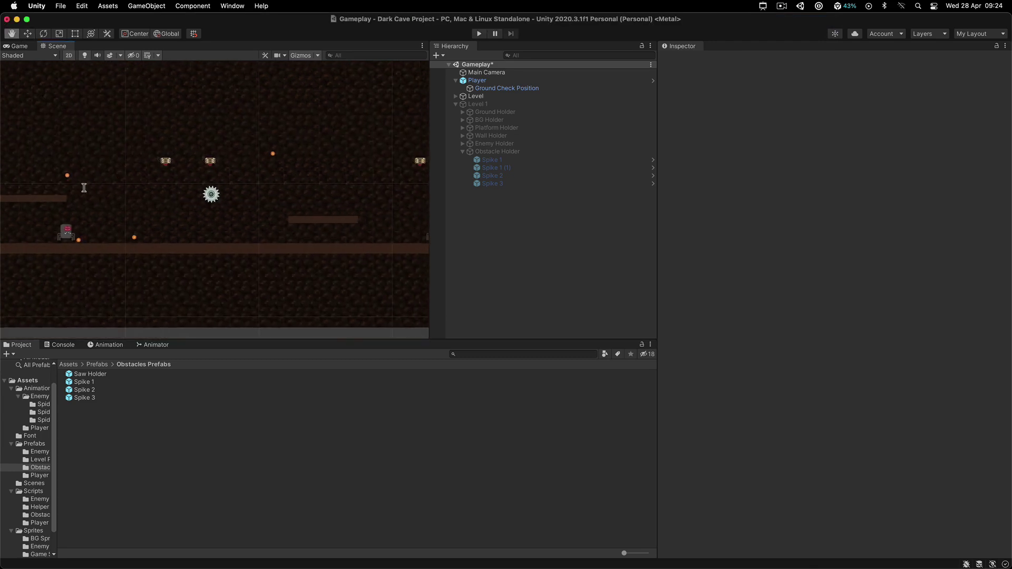
pyautogui.scroll(3, 159, 194)
pyautogui.click(763, 6)
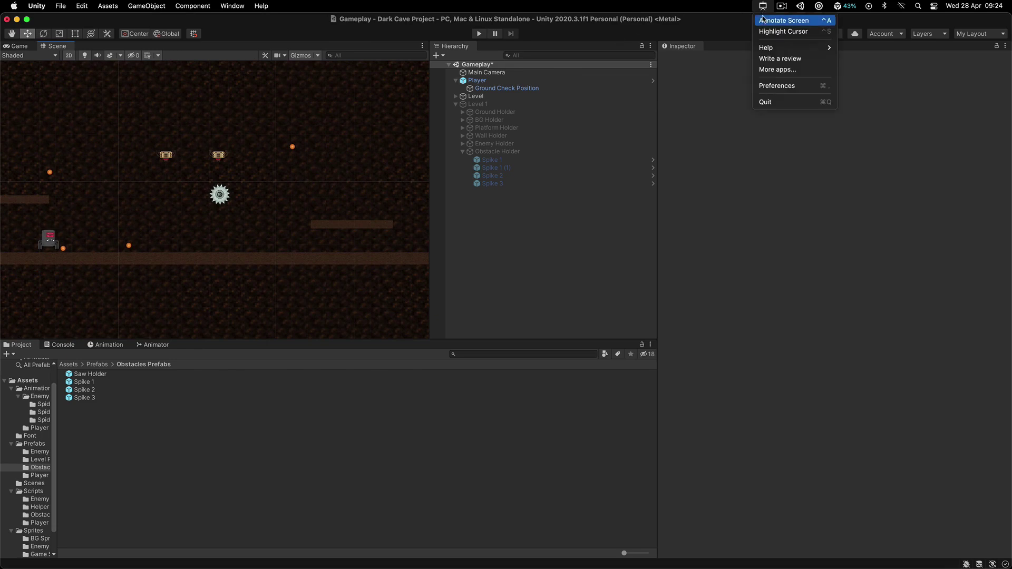
pyautogui.click(765, 19)
pyautogui.moveTo(298, 134)
pyautogui.mouseDown()
pyautogui.moveTo(294, 150)
pyautogui.moveTo(179, 226)
pyautogui.mouseUp()
pyautogui.press('Escape')
# Step: Examine the remaining platforms, enemies and saws in the second half of the original Level, up to the last three saws
pyautogui.scroll(-3, 276, 193)
pyautogui.moveTo(276, 193)
pyautogui.mouseDown(button='middle')
pyautogui.moveTo(52, 202)
pyautogui.moveTo(10, 192)
pyautogui.mouseUp(button='middle')
pyautogui.scroll(-3, 295, 184)
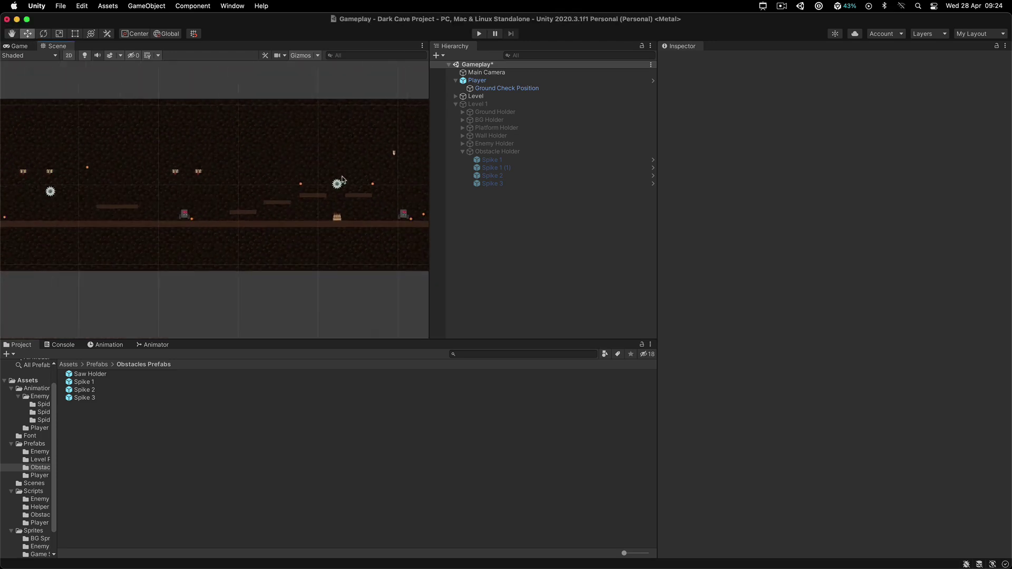
pyautogui.moveTo(341, 181); pyautogui.dragTo(16, 156, button='middle')
pyautogui.moveTo(311, 154); pyautogui.dragTo(170, 167, button='middle')
pyautogui.scroll(2, 171, 174)
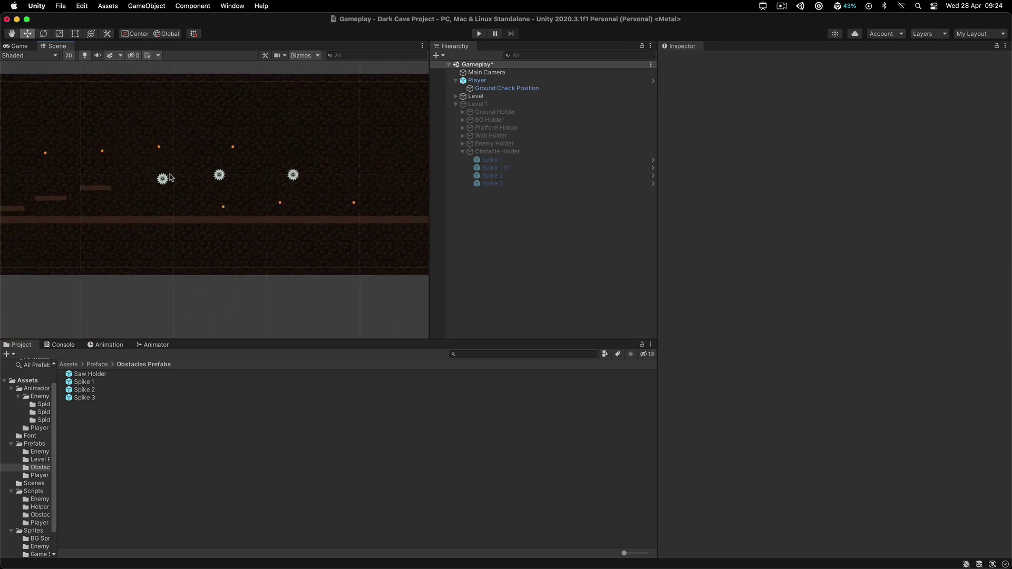
pyautogui.scroll(1, 169, 176)
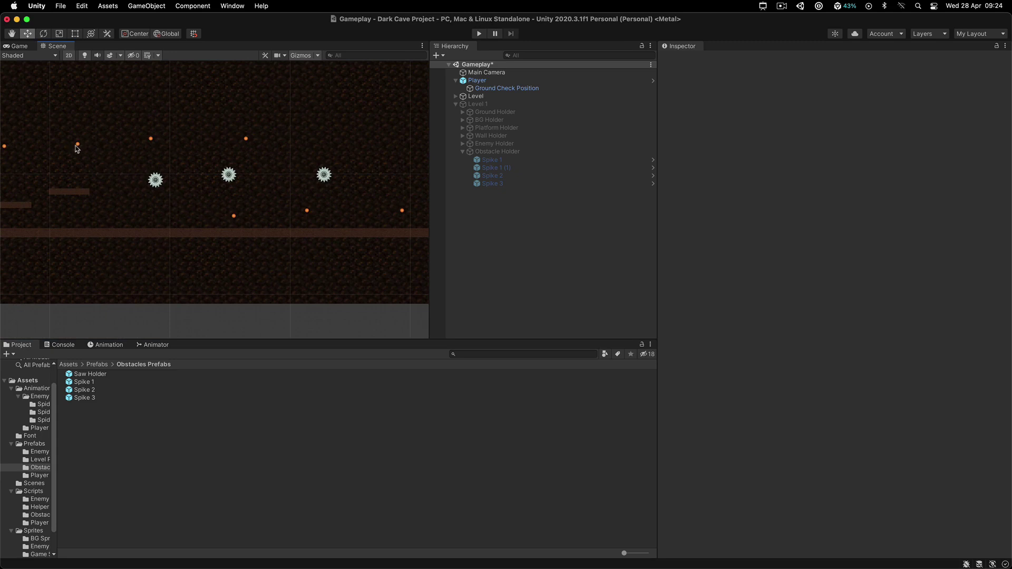
# Step: Run the game and watch the spiders and saws move through the first half of the Level in the Scene view
pyautogui.click(478, 33)
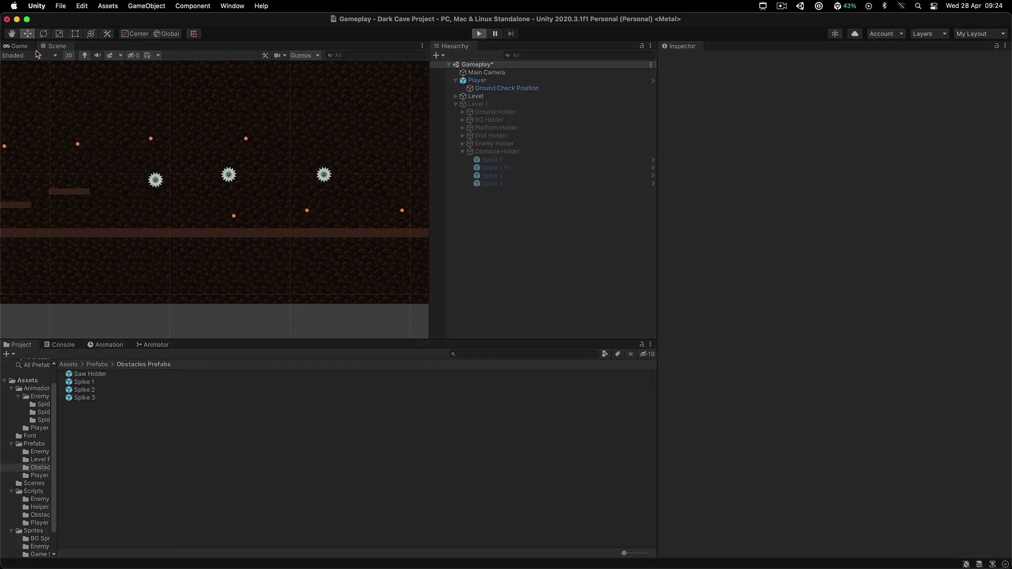
pyautogui.click(49, 46)
pyautogui.scroll(-10, 161, 133)
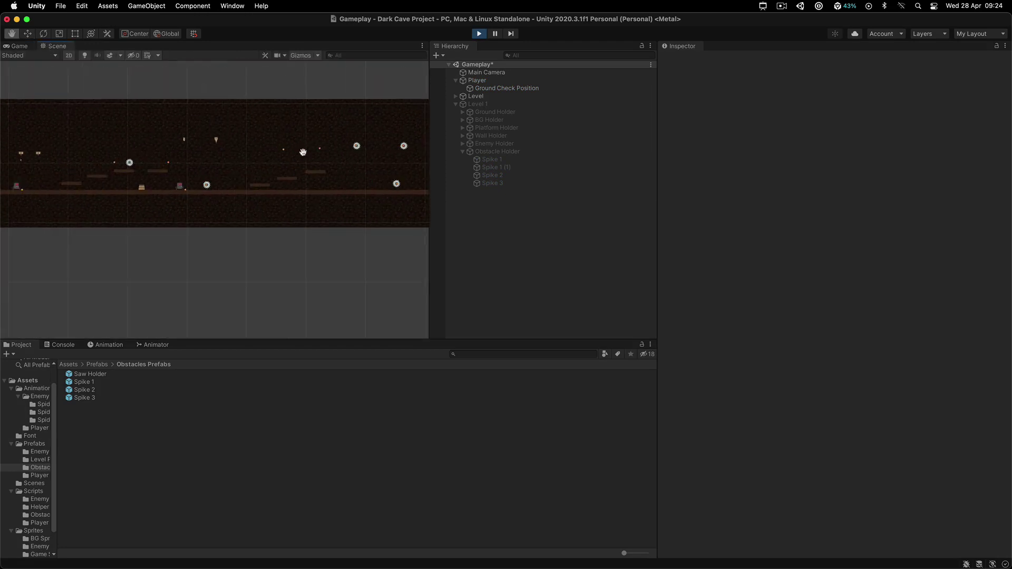
pyautogui.scroll(10, 168, 163)
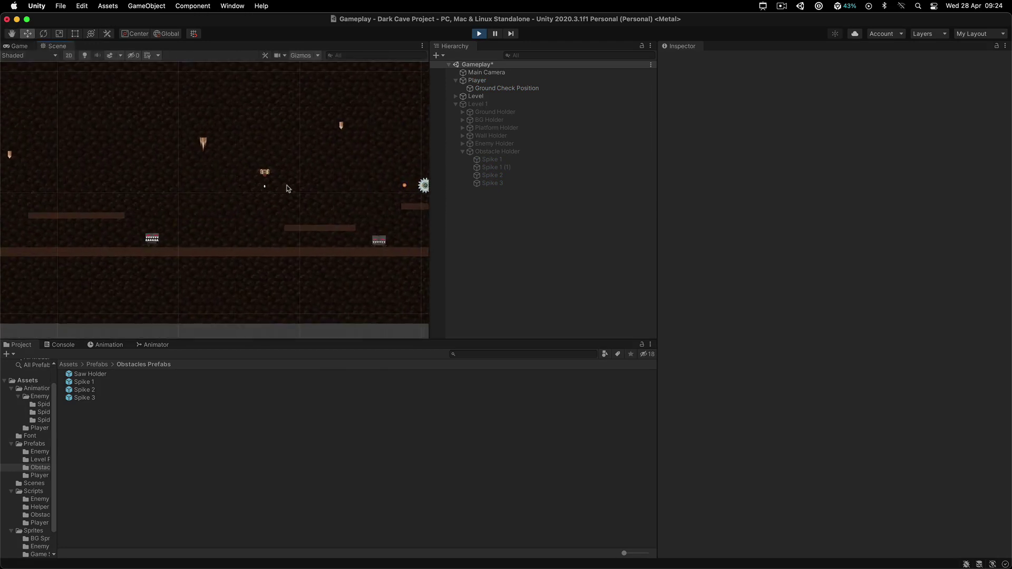
pyautogui.moveTo(287, 188); pyautogui.dragTo(86, 176, button='middle')
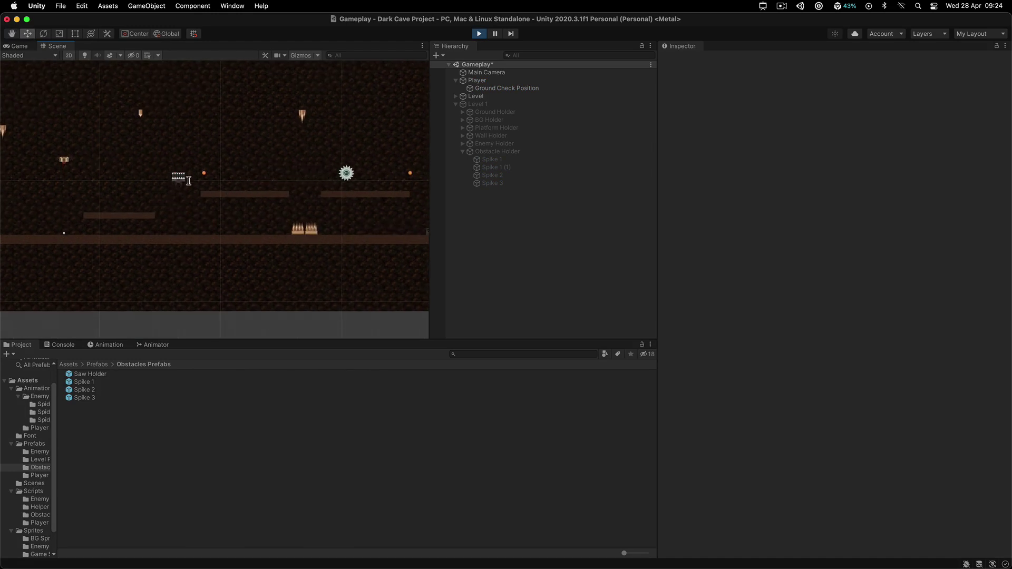
pyautogui.hscroll(5, 175, 169)
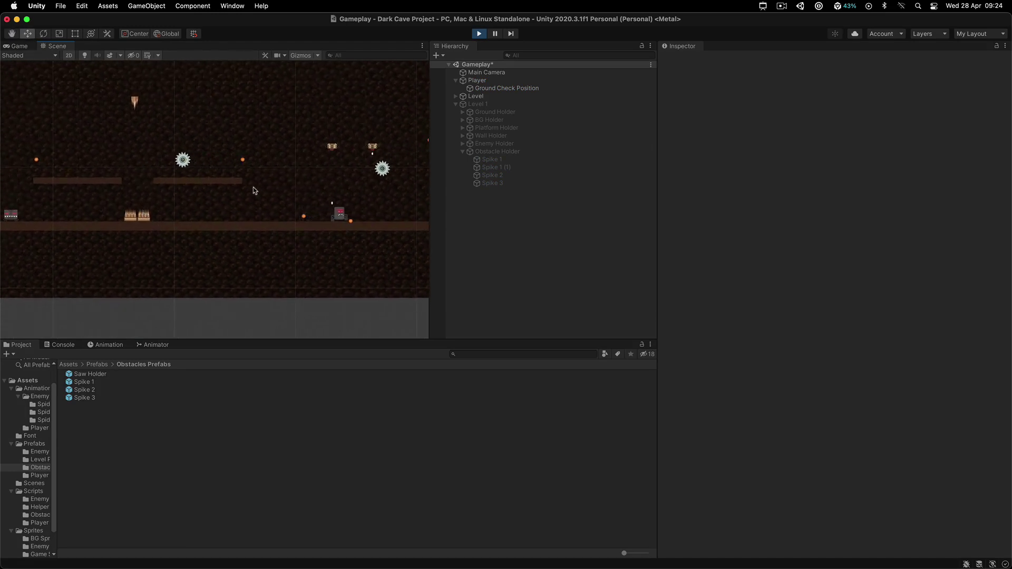
pyautogui.moveTo(255, 190); pyautogui.dragTo(42, 170, button='middle')
pyautogui.scroll(-3, 246, 169)
pyautogui.scroll(2, 278, 156)
pyautogui.hscroll(3, 279, 156)
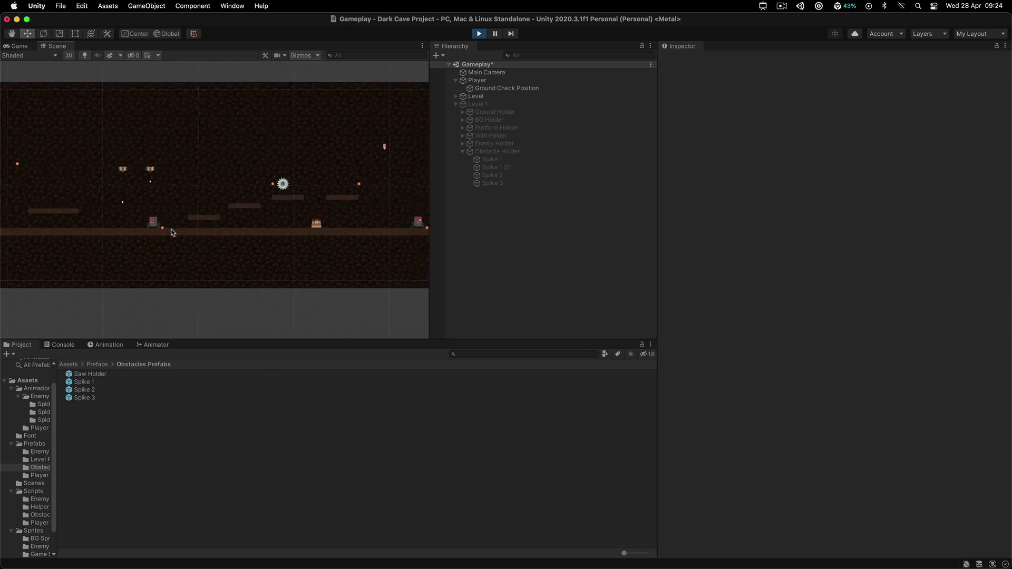
# Step: Watch the last saws in motion, examine the opening beneath the end wall, and stop the game
pyautogui.moveTo(421, 179); pyautogui.dragTo(133, 185, button='middle')
pyautogui.moveTo(391, 187); pyautogui.dragTo(87, 189, button='middle')
pyautogui.moveTo(259, 177); pyautogui.dragTo(174, 172, button='middle')
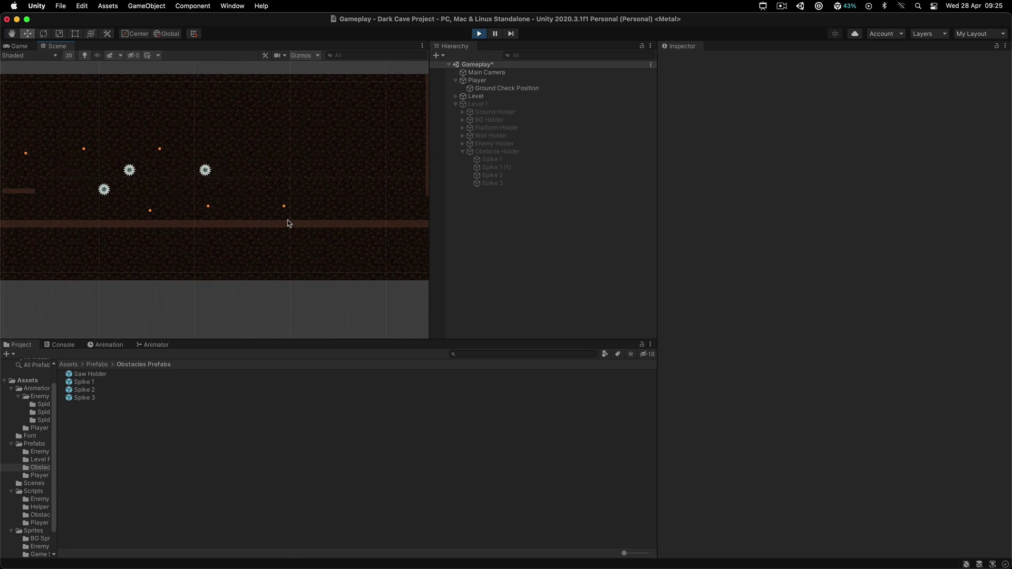
pyautogui.scroll(3, 286, 221)
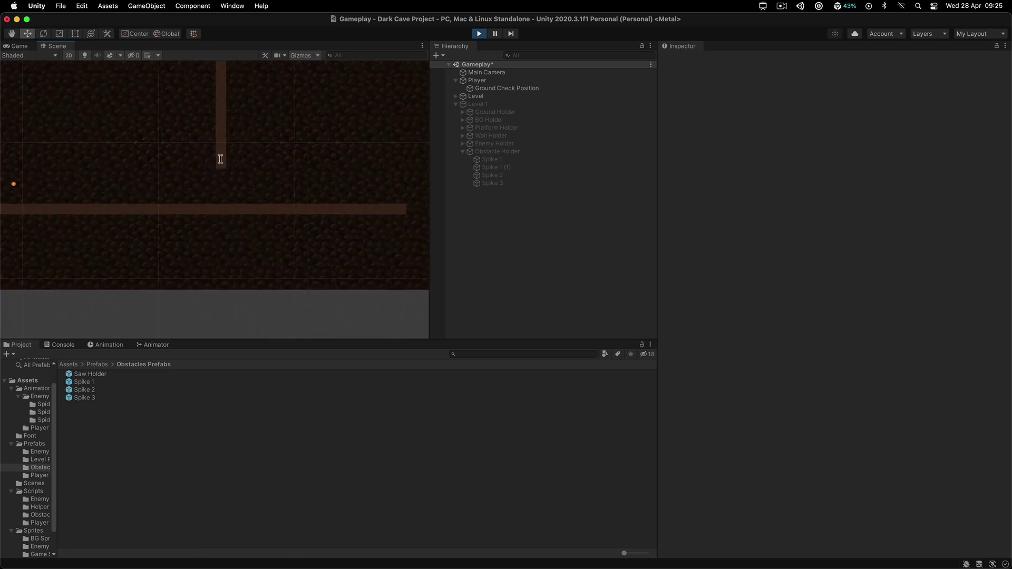
pyautogui.scroll(-4, 220, 173)
pyautogui.moveTo(221, 174); pyautogui.dragTo(235, 185, button='middle')
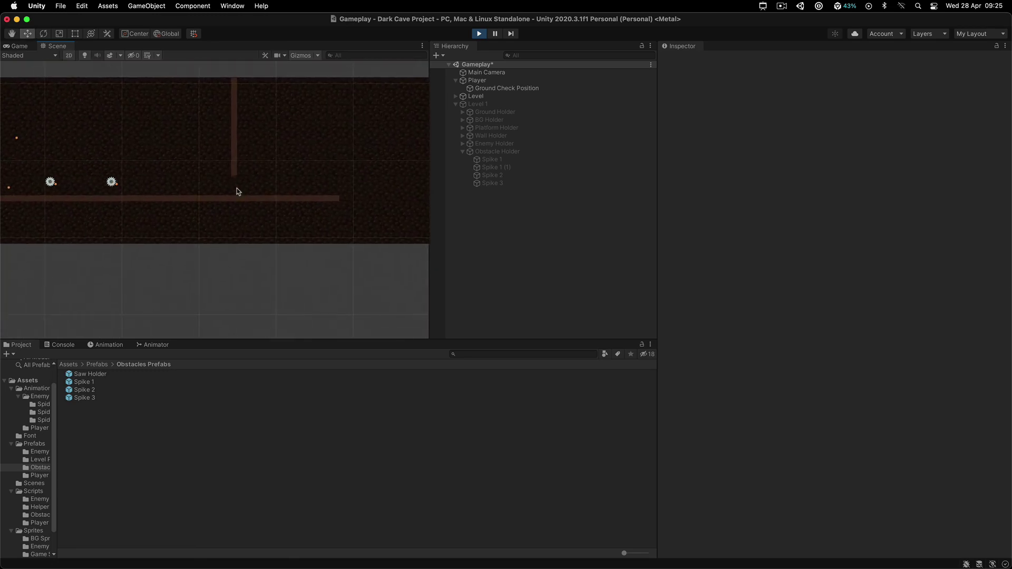
pyautogui.scroll(6, 235, 182)
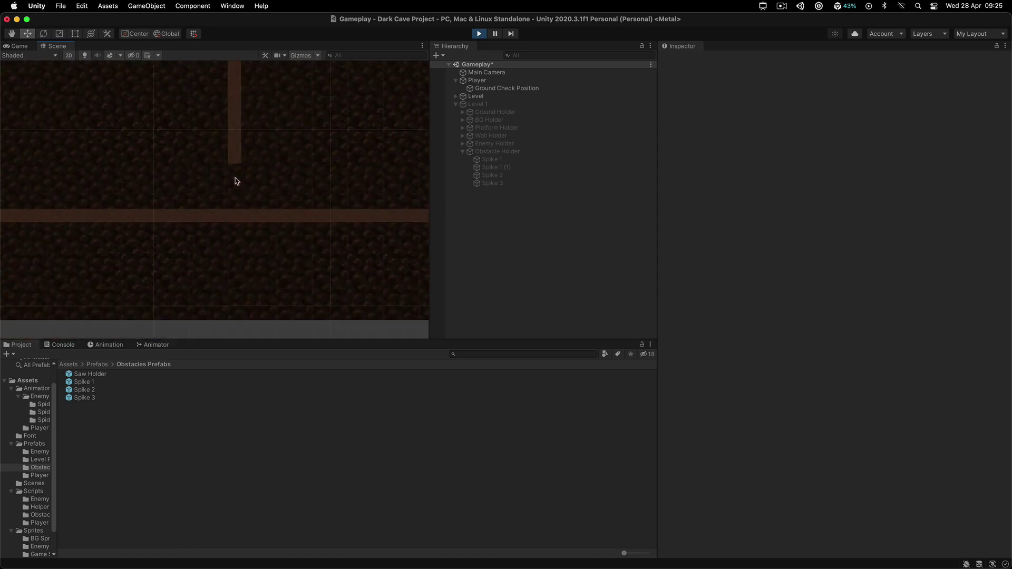
pyautogui.scroll(-8, 235, 179)
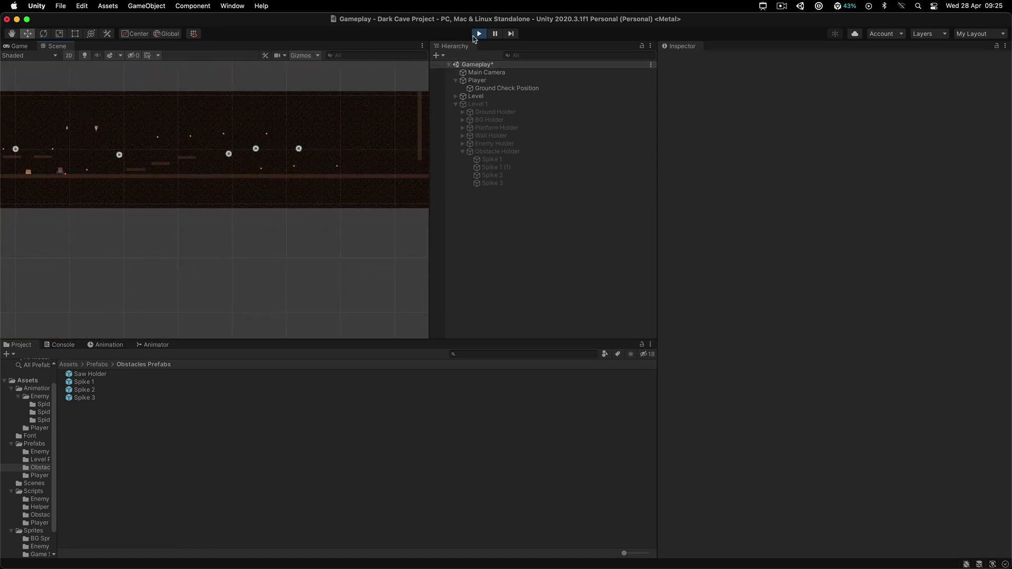
pyautogui.press('super+p')
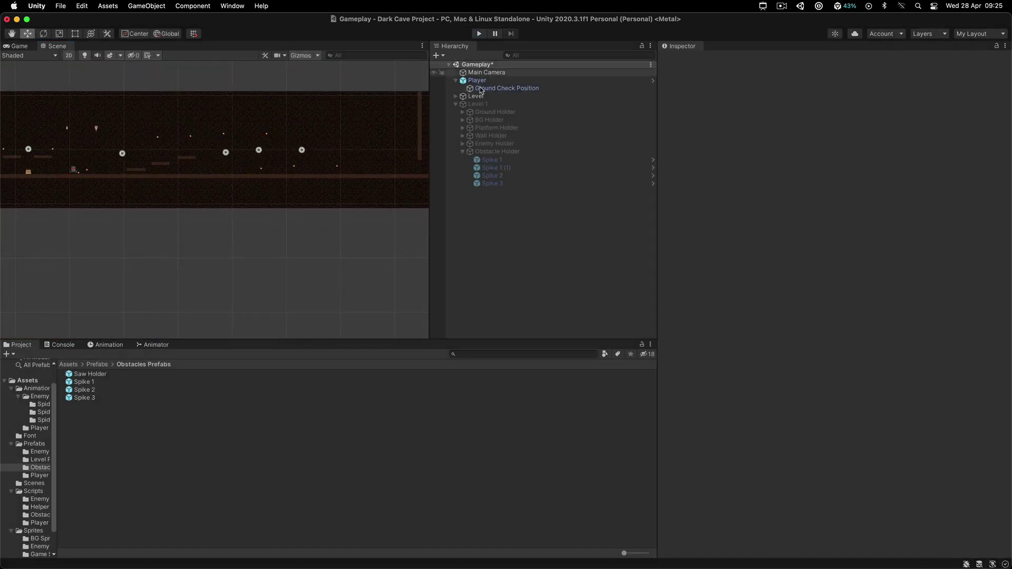
# Step: Select all sprites in the Level's Background Holder, from Background 1 to Background 6 (8), check their extent, and collapse the Level hierarchy
pyautogui.click(456, 96)
pyautogui.click(463, 112)
pyautogui.click(485, 121)
pyautogui.scroll(-10, 495, 157)
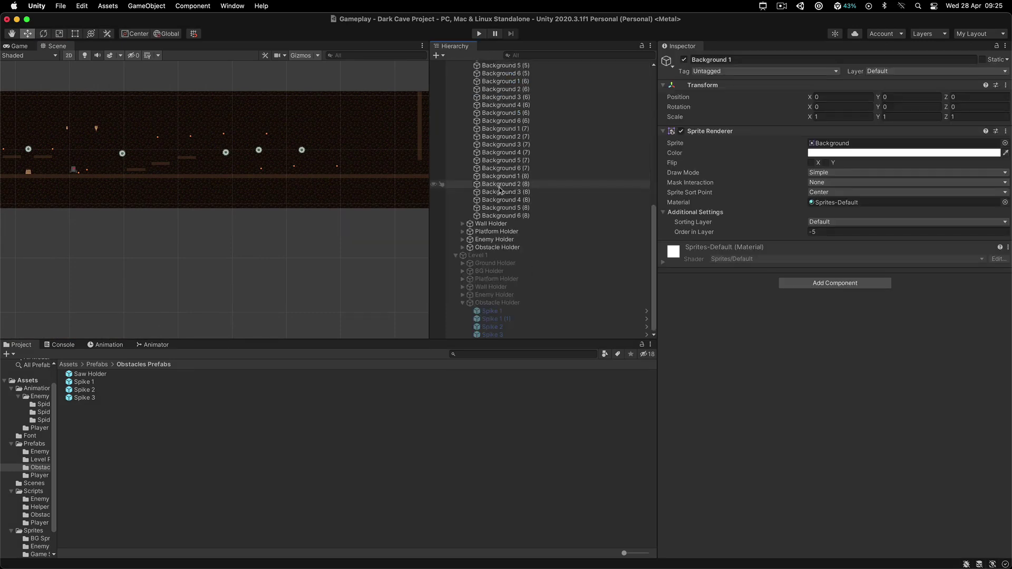
pyautogui.keyDown('shift'); pyautogui.click(503, 215); pyautogui.keyUp('shift')
pyautogui.scroll(-1, 287, 177)
pyautogui.scroll(-3, 286, 179)
pyautogui.moveTo(168, 163); pyautogui.dragTo(266, 164, button='middle')
pyautogui.moveTo(192, 127); pyautogui.dragTo(192, 115)
pyautogui.scroll(-3, 213, 166)
pyautogui.moveTo(214, 166); pyautogui.dragTo(290, 168, button='middle')
pyautogui.scroll(10, 493, 128)
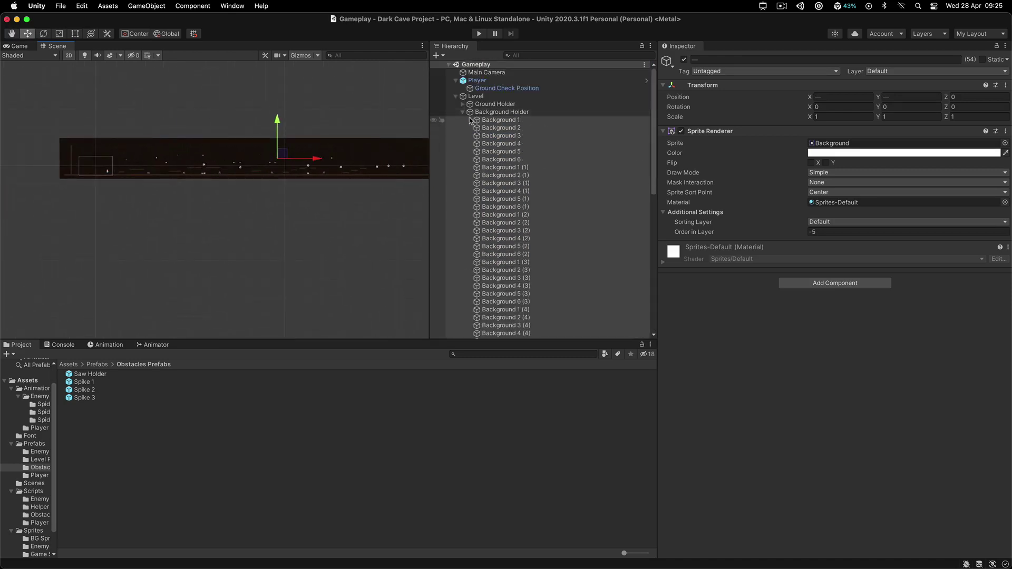
pyautogui.click(480, 112)
pyautogui.click(462, 112)
pyautogui.click(456, 96)
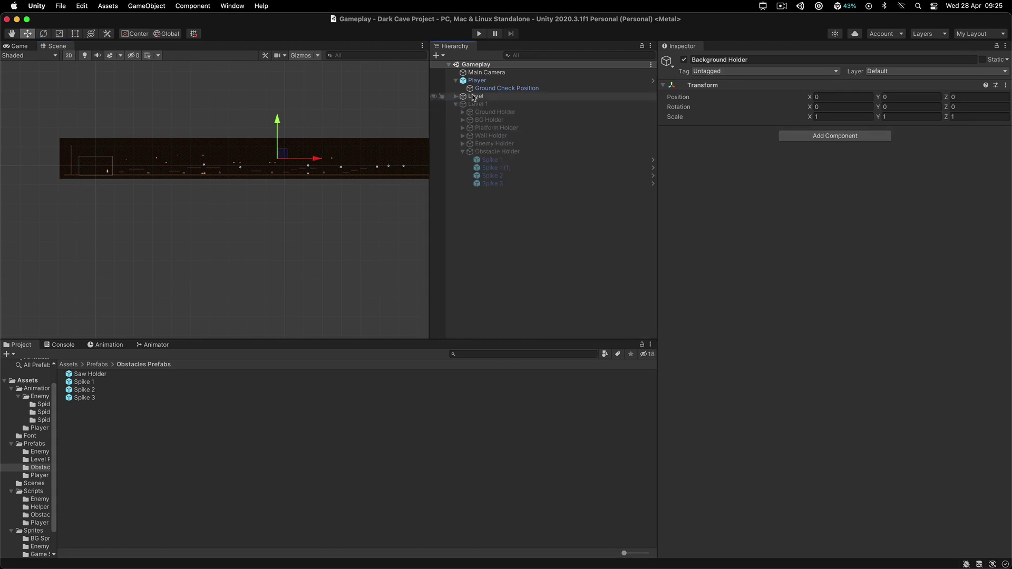
# Step: Deactivate the original Level object, activate Level 1, and clear the selection
pyautogui.click(474, 96)
pyautogui.hotkey('alt', 'shift', 'a')
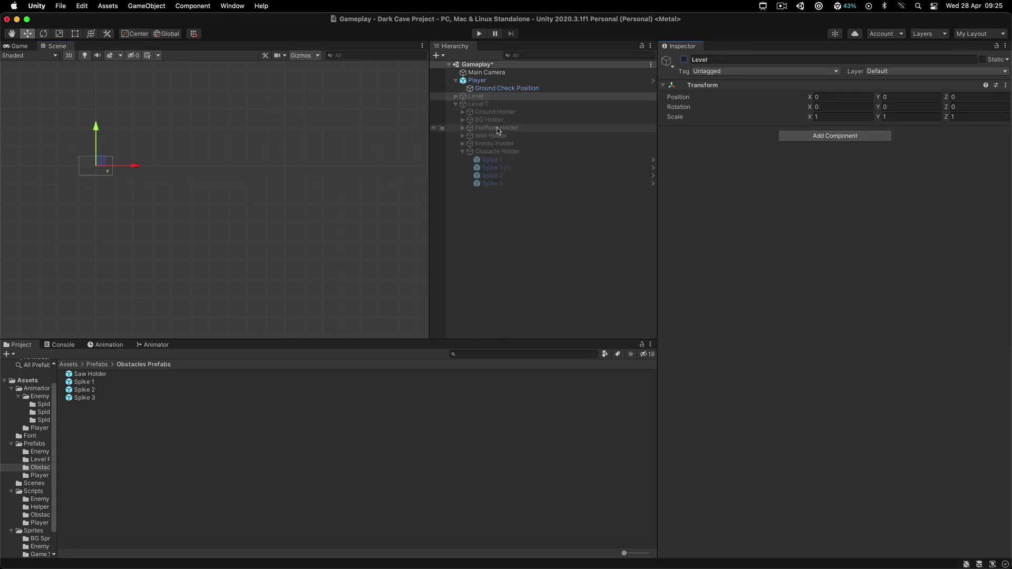
pyautogui.click(478, 104)
pyautogui.hotkey('alt', 'shift', 'a')
pyautogui.scroll(8, 157, 177)
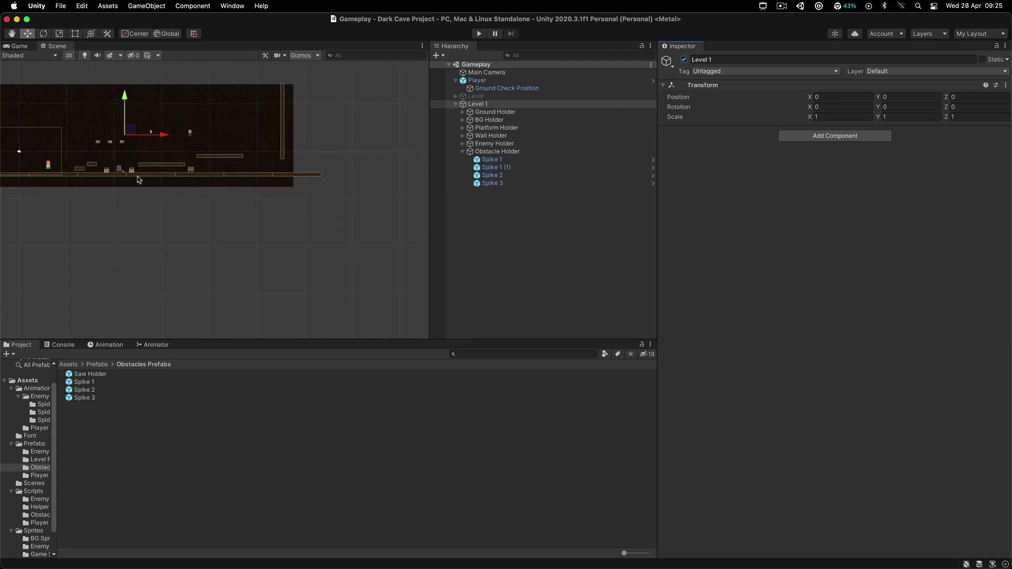
pyautogui.click(221, 247)
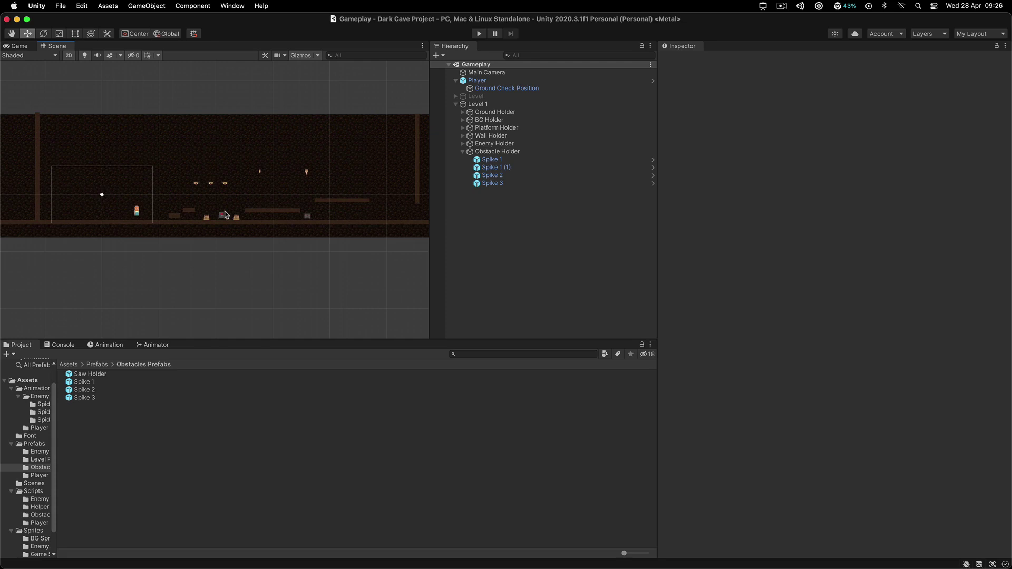
# Step: Collapse Obstacle Holder and delete the Level 1 object from the scene
pyautogui.scroll(-3, 219, 228)
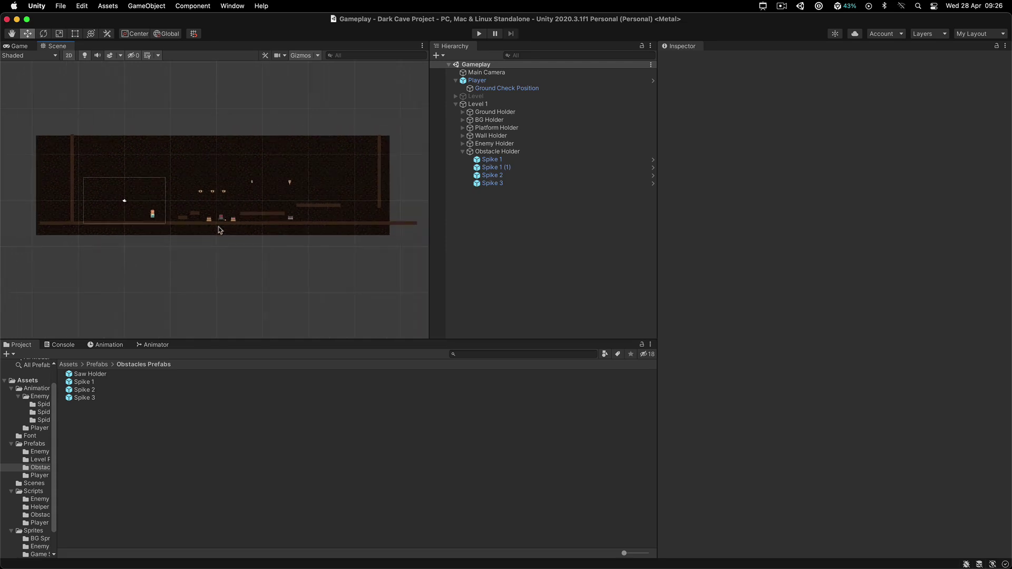
pyautogui.scroll(3, 220, 230)
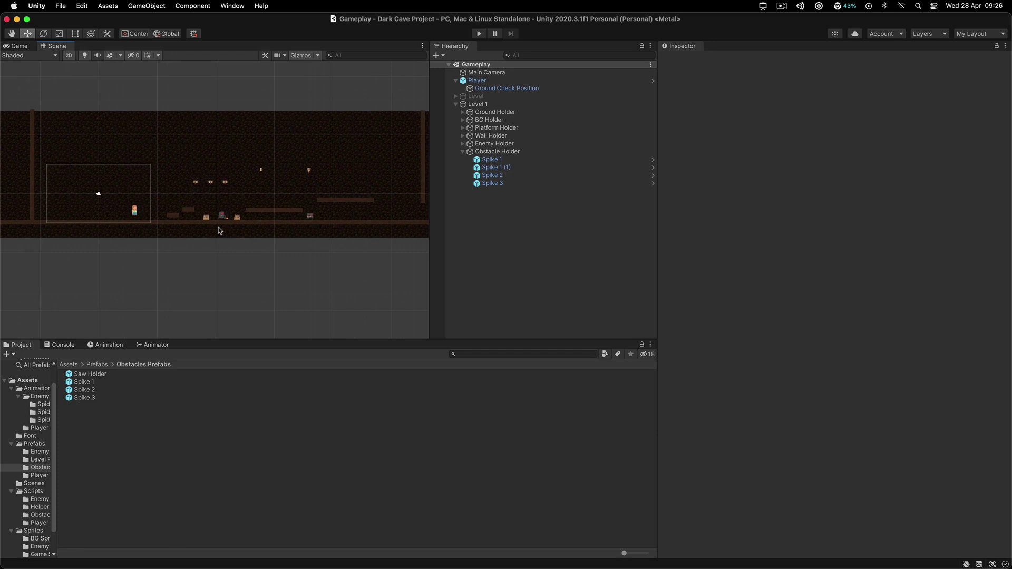
pyautogui.click(462, 151)
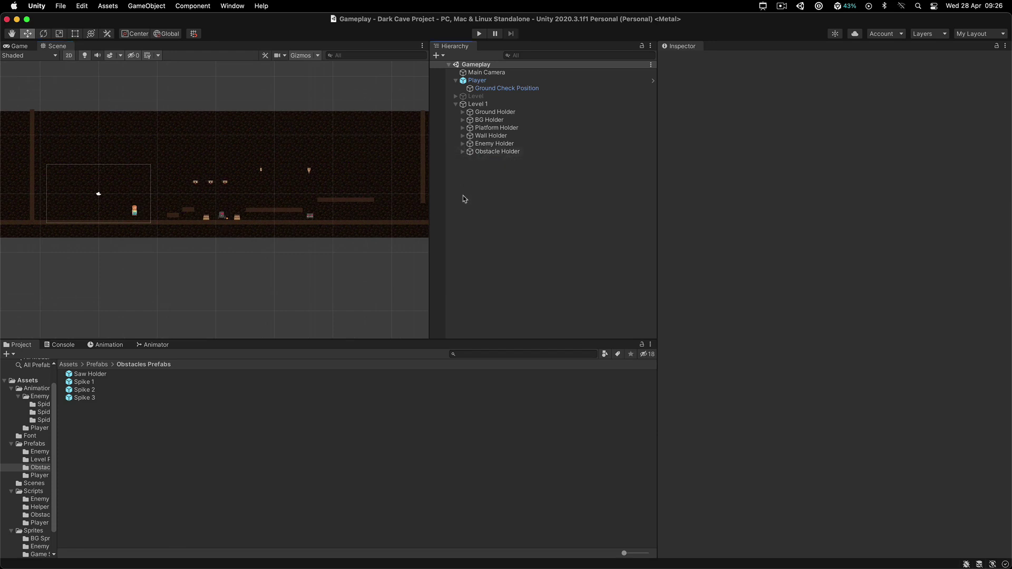
pyautogui.click(492, 105)
pyautogui.press('Delete')
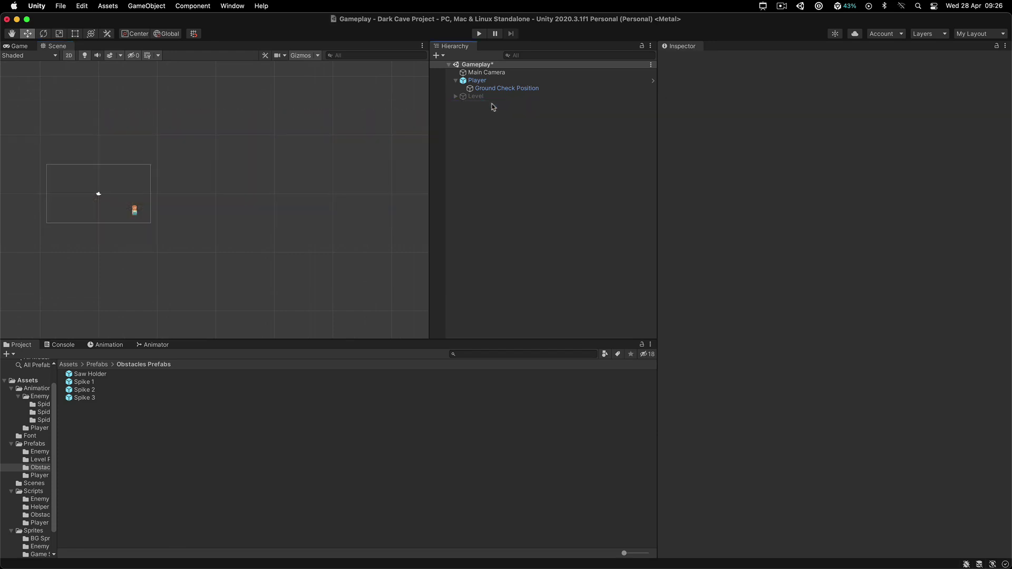
# Step: Activate the original Level object, save the scene, and clear the selection
pyautogui.click(522, 96)
pyautogui.click(684, 59)
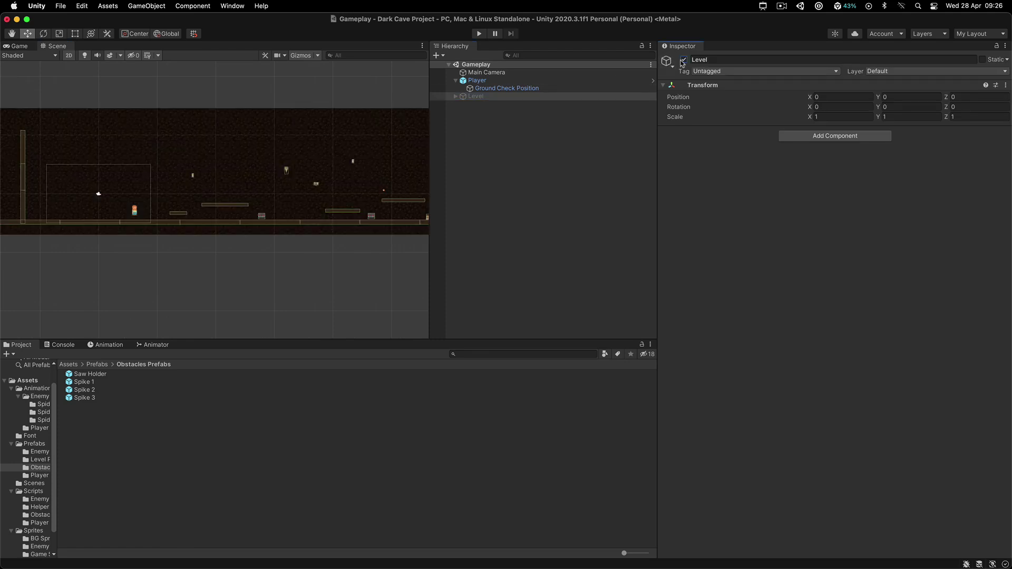
pyautogui.press('super+s')
pyautogui.click(227, 227)
# Step: Examine the full extent of the original Level, from the player's starting area to the end wall
pyautogui.moveTo(228, 226); pyautogui.dragTo(194, 197, button='middle')
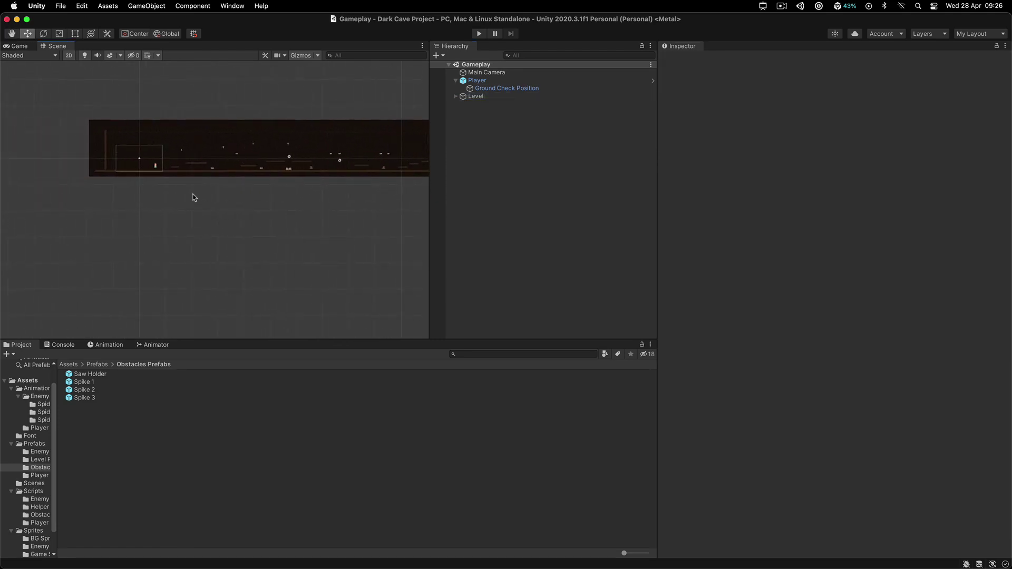
pyautogui.scroll(3, 194, 198)
pyautogui.moveTo(255, 200); pyautogui.dragTo(249, 246, button='middle')
pyautogui.scroll(-6, 129, 224)
pyautogui.scroll(4, 252, 223)
pyautogui.scroll(-3, 249, 246)
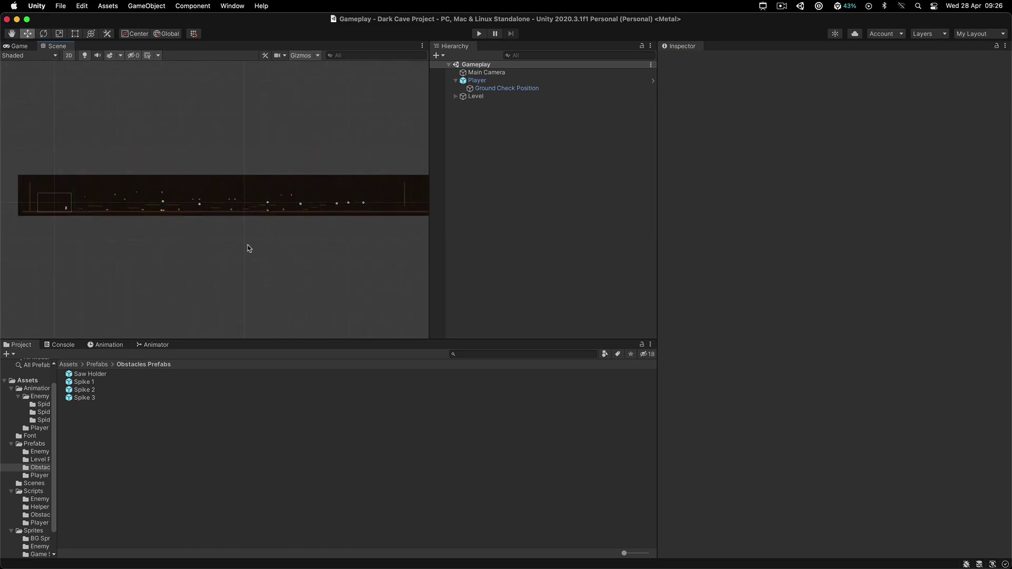